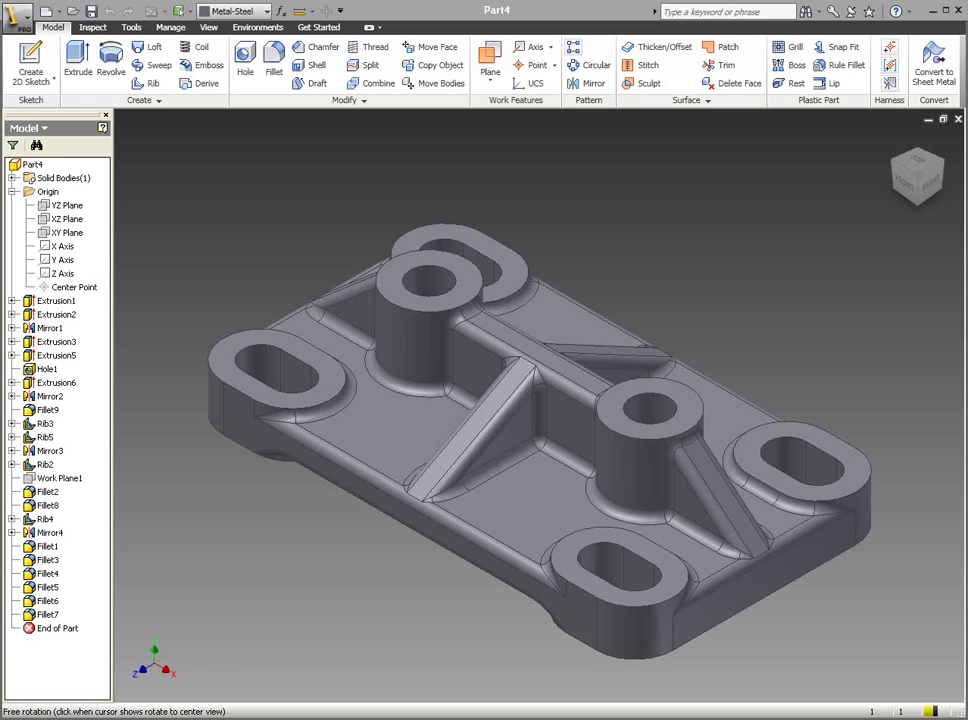
Check the existing model from the front, top and right views, then return to the home view.
left_click(905, 190)
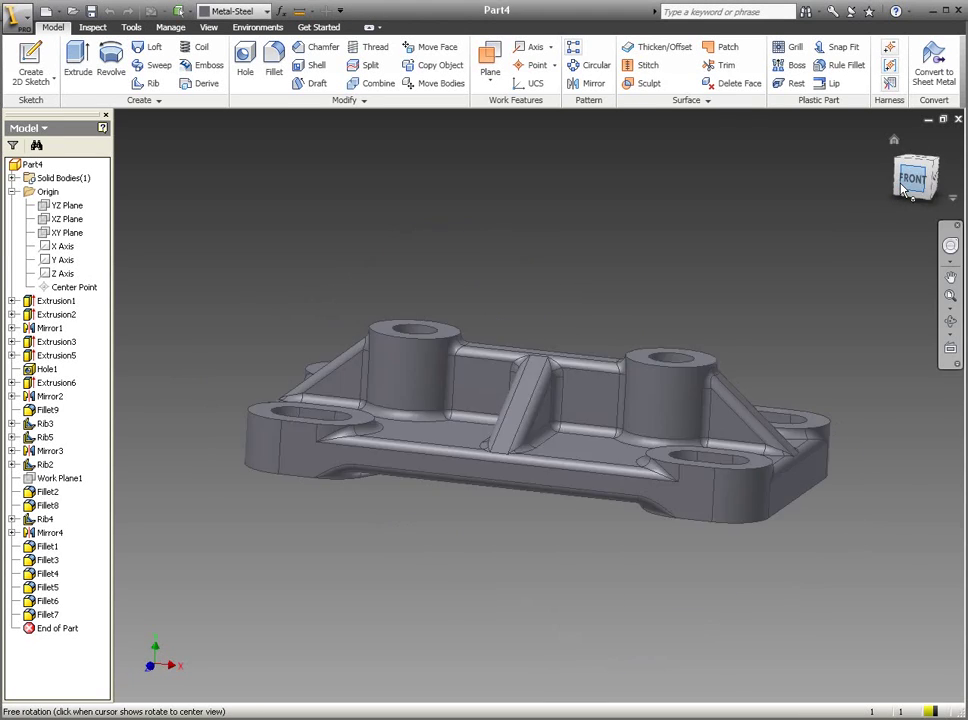
left_click(919, 150)
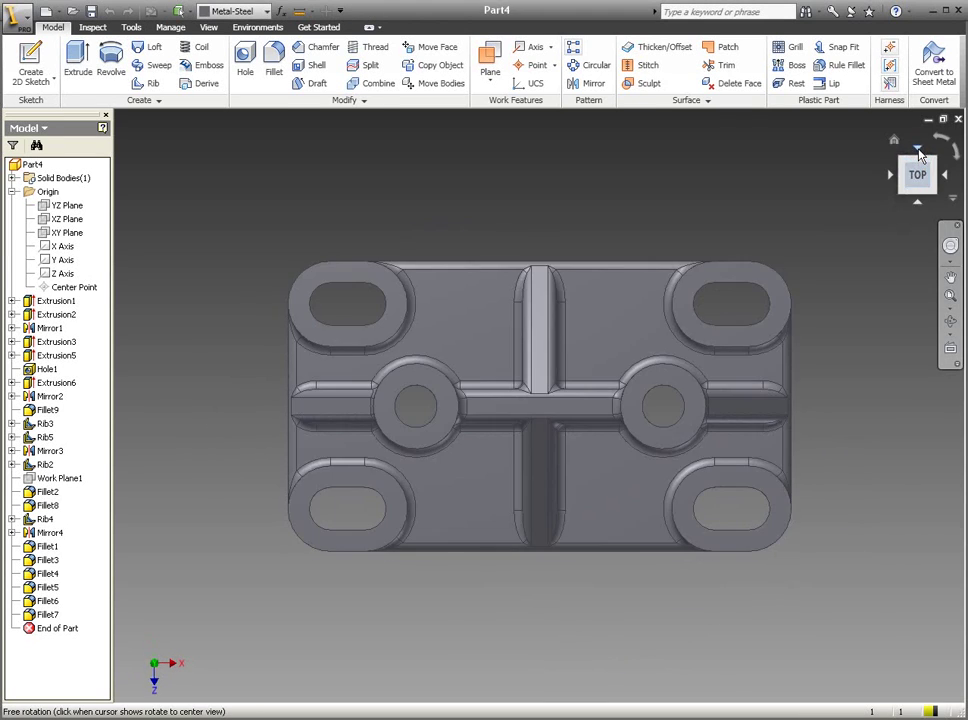
left_click(947, 179)
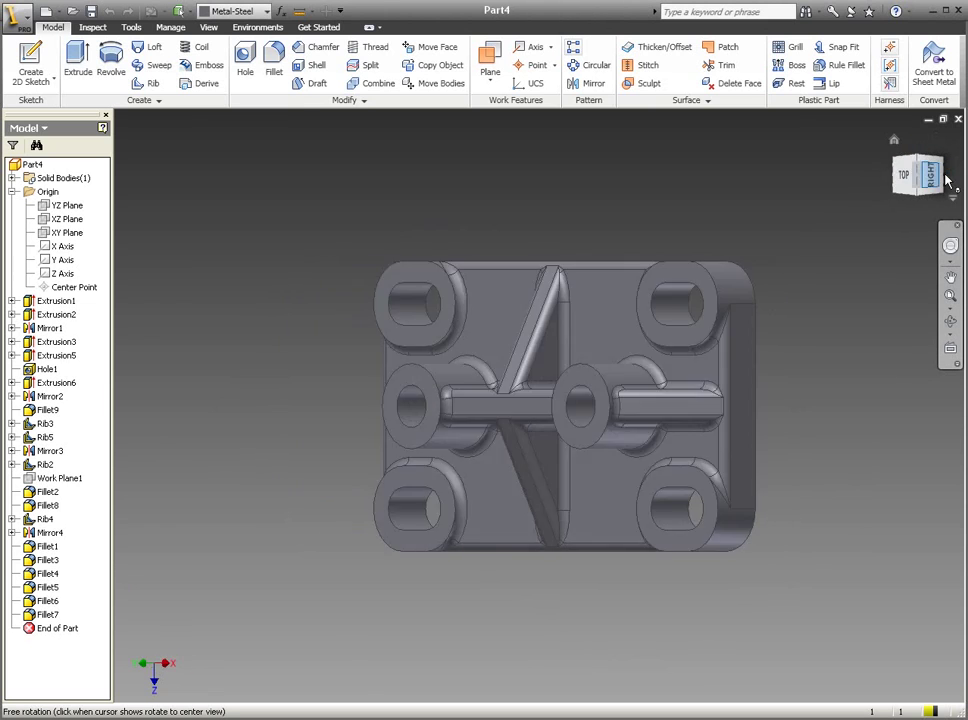
left_click(953, 155)
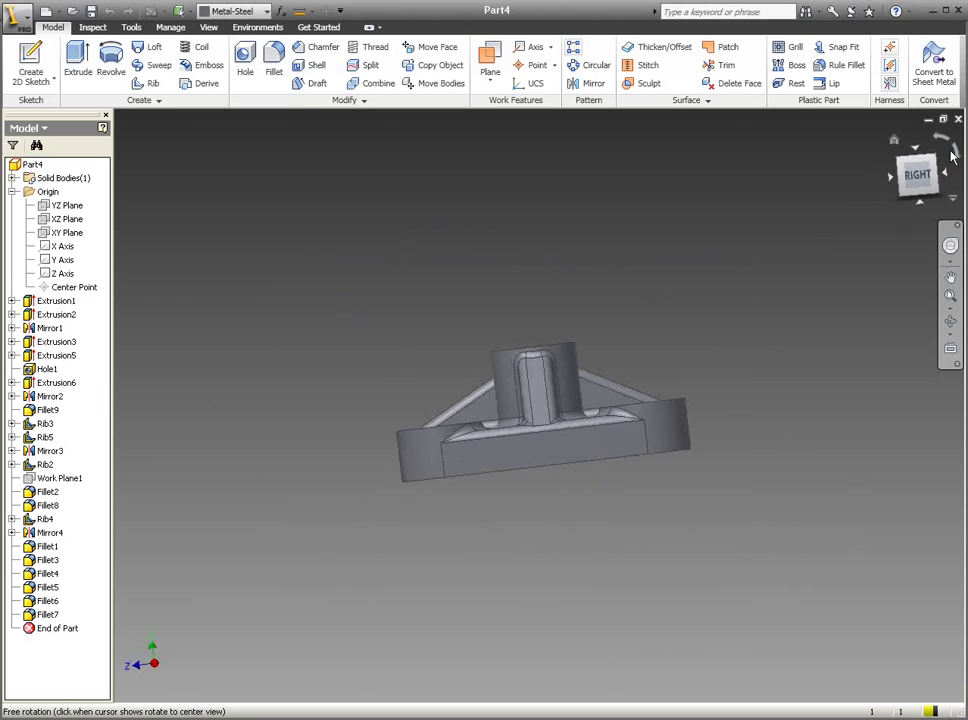
left_click(895, 140)
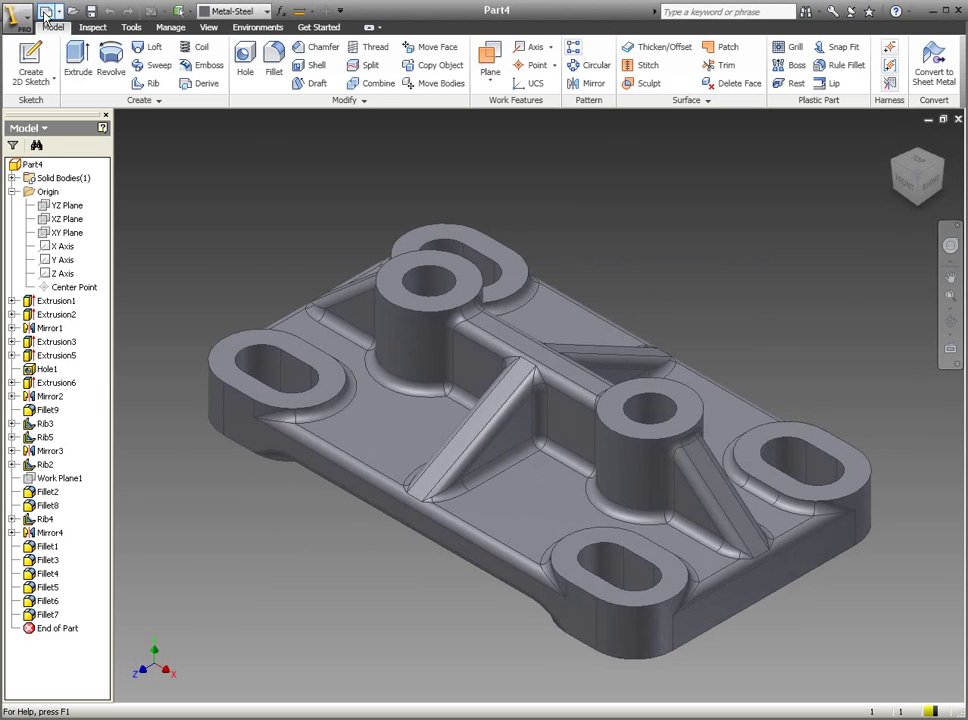
Create a new part from the Standard (in).ipt template.
left_click(45, 12)
left_click(600, 310)
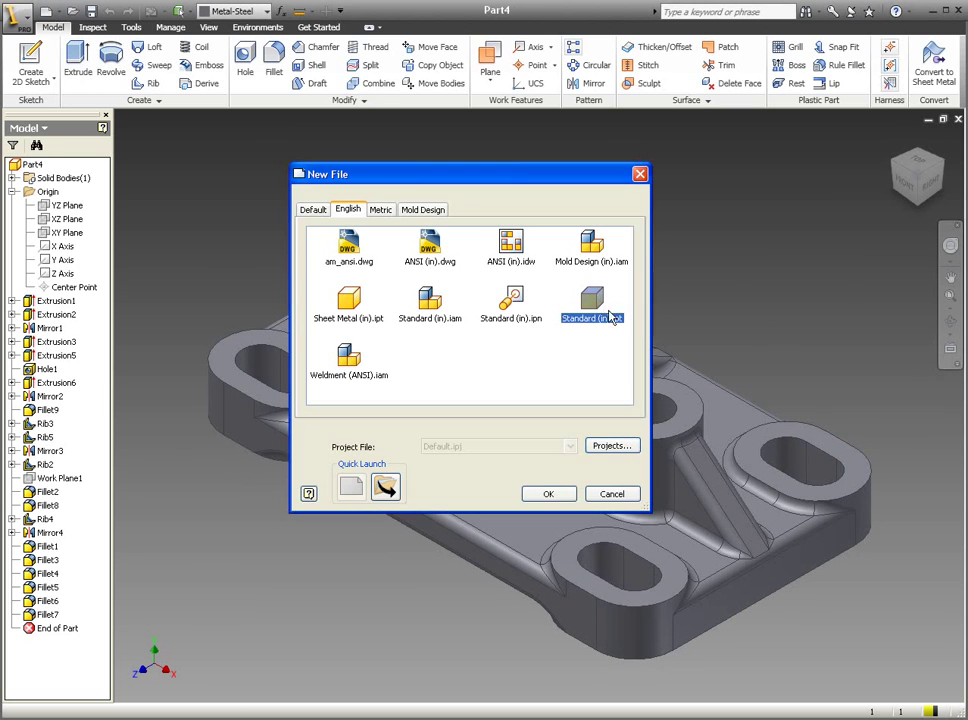
left_click(552, 494)
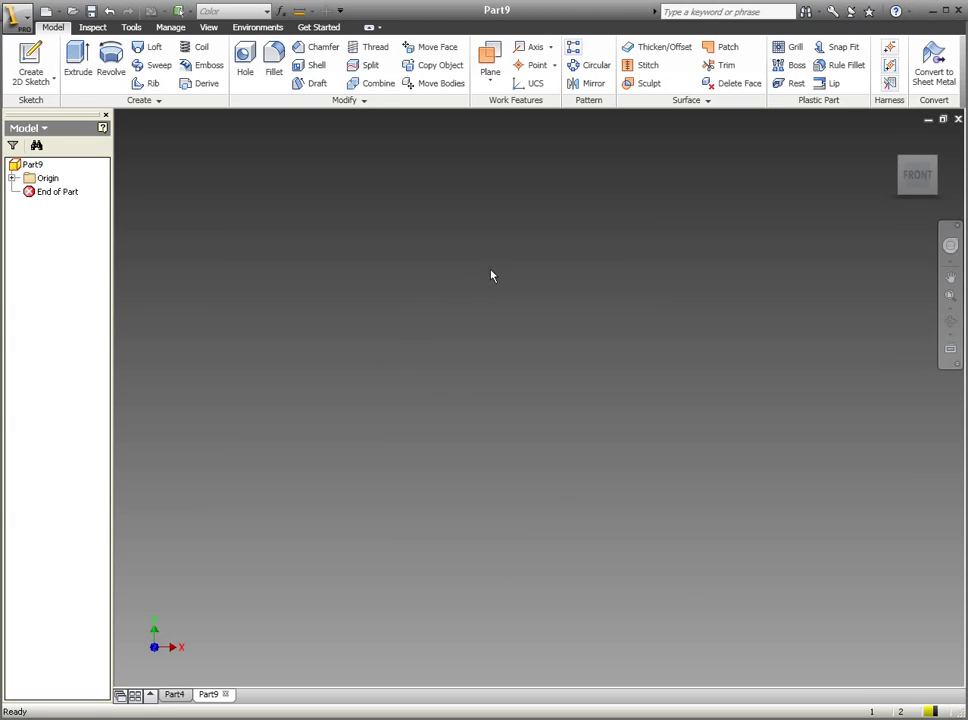
Start a 2D sketch on the XZ origin plane in the home view.
left_click(887, 140)
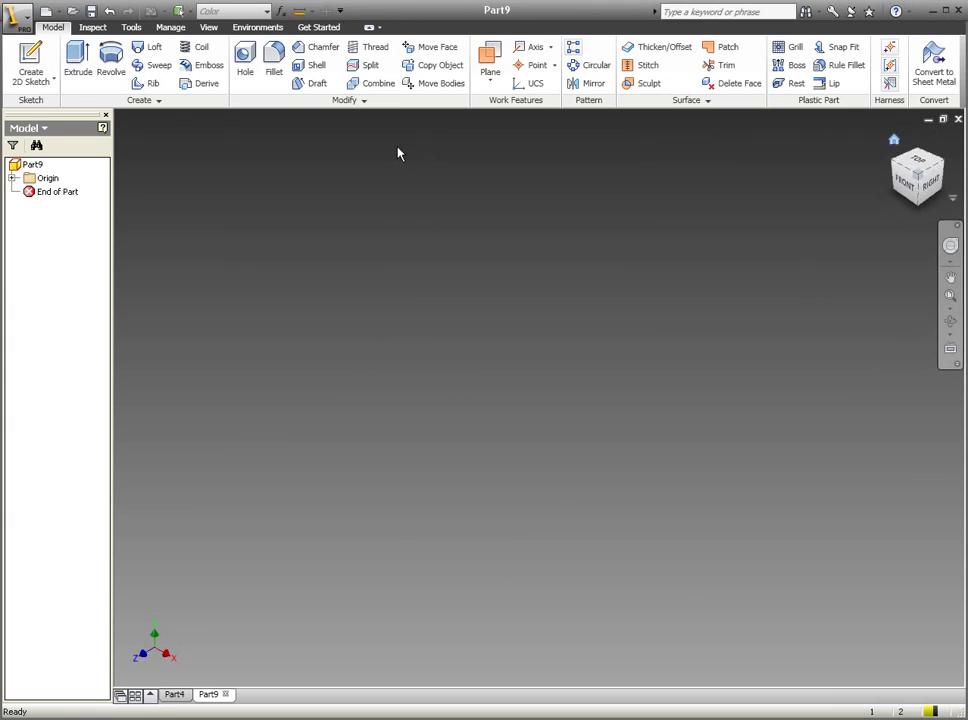
left_click(13, 178)
key("s")
left_click(66, 207)
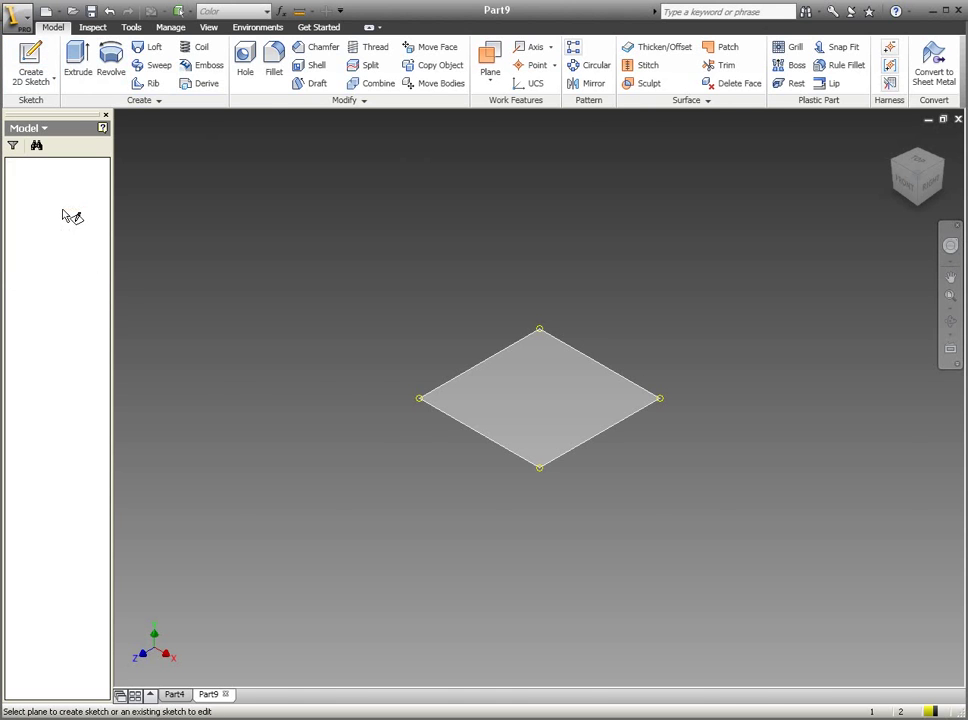
Draw a two-point rectangle with one corner at the origin, viewed from the top.
mouse_move(917, 176)
left_click(917, 163)
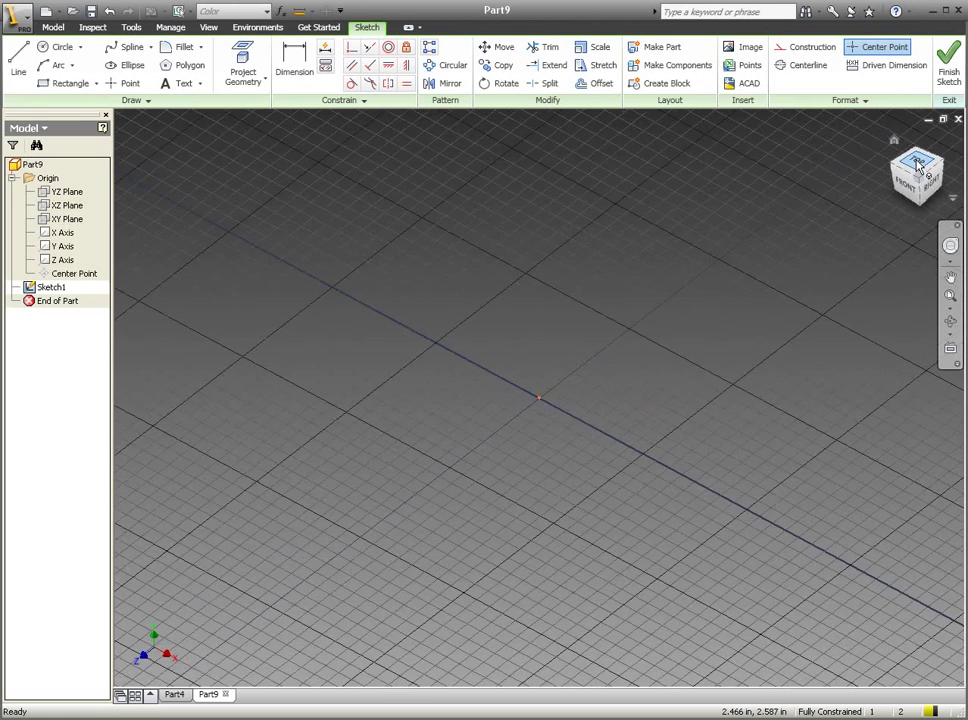
left_click(45, 86)
left_click(539, 398)
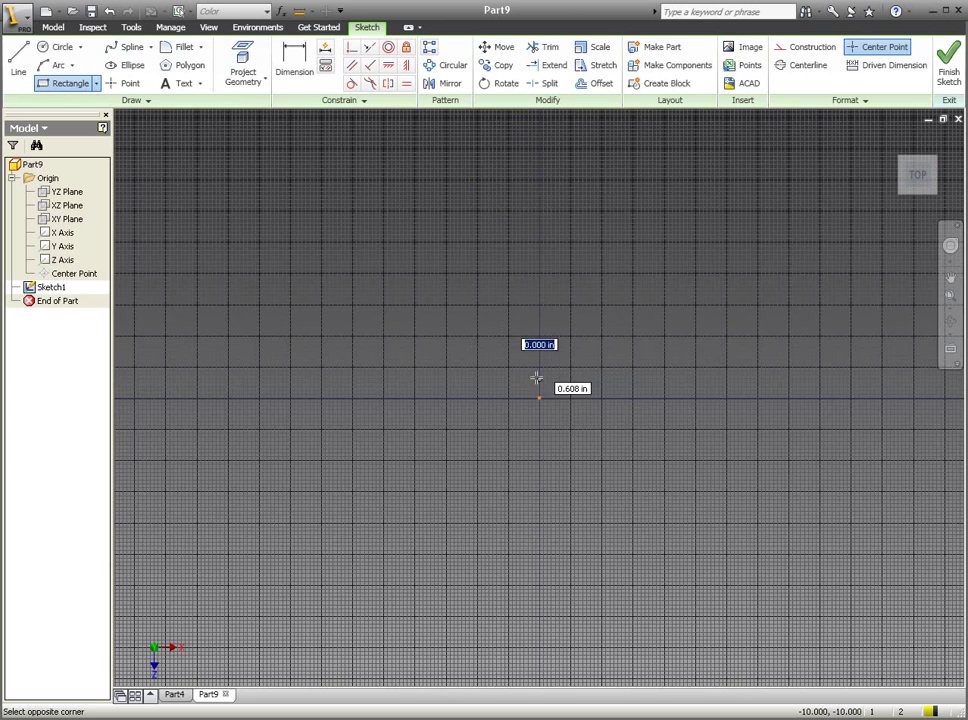
left_click(403, 300)
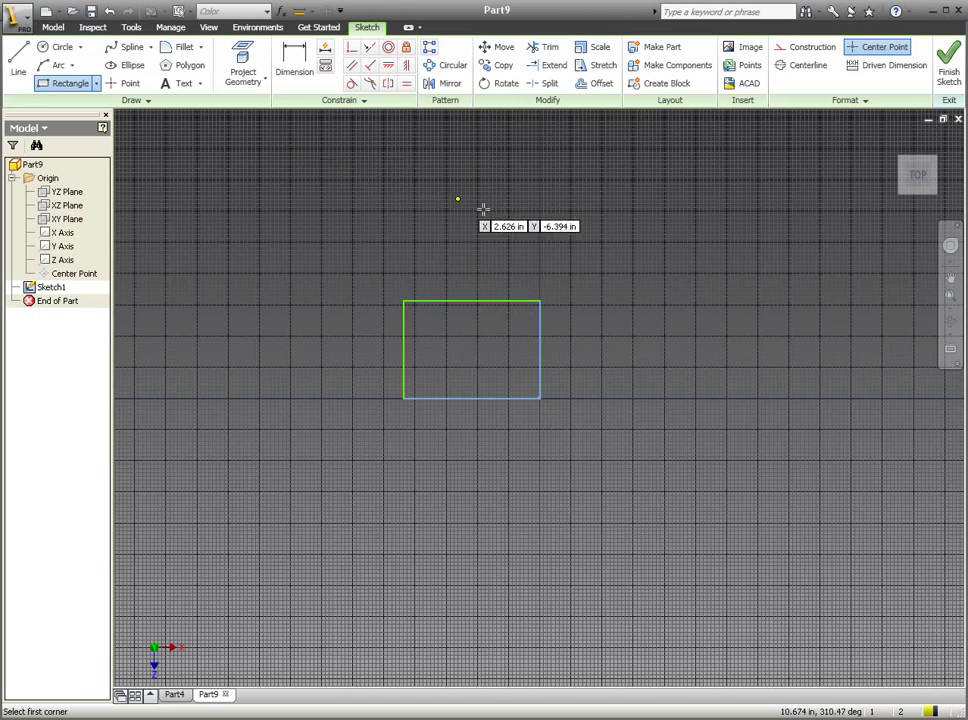
scroll(523, 245, "up", 3)
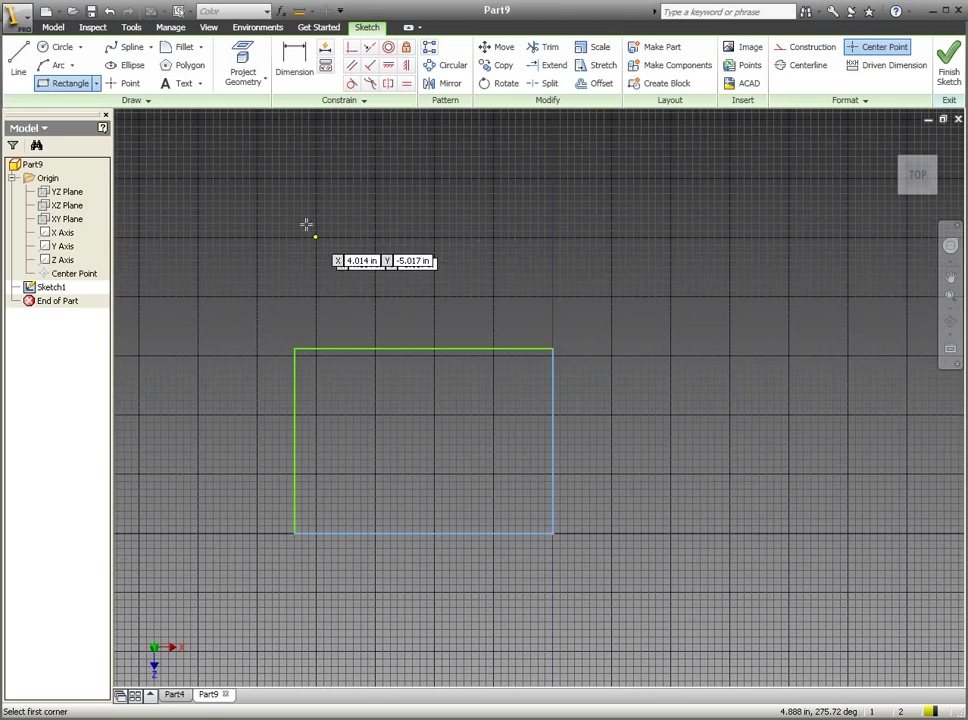
Round the rectangle's top-left corner with a 5/8 in fillet.
left_click(180, 47)
type("5")
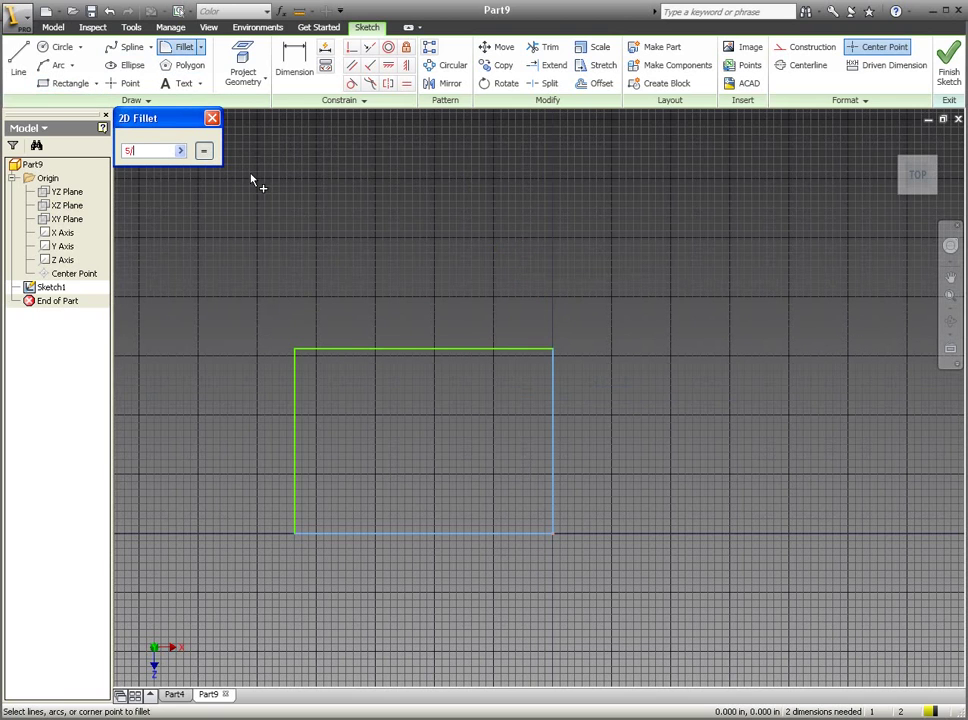
type("/8")
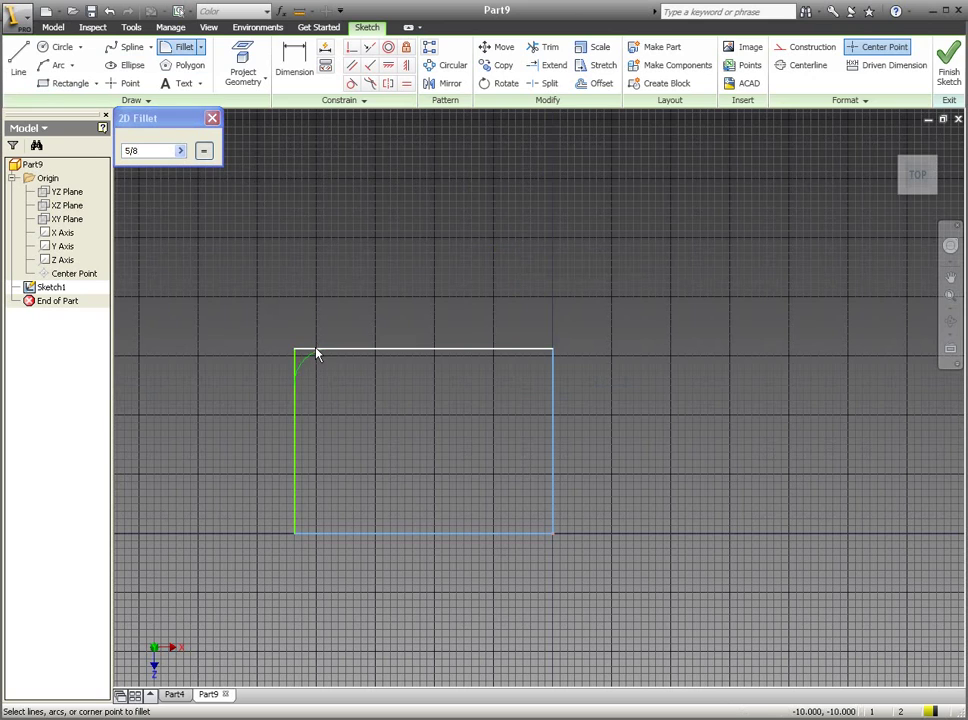
left_click(317, 352)
left_click(296, 380)
left_click(296, 386)
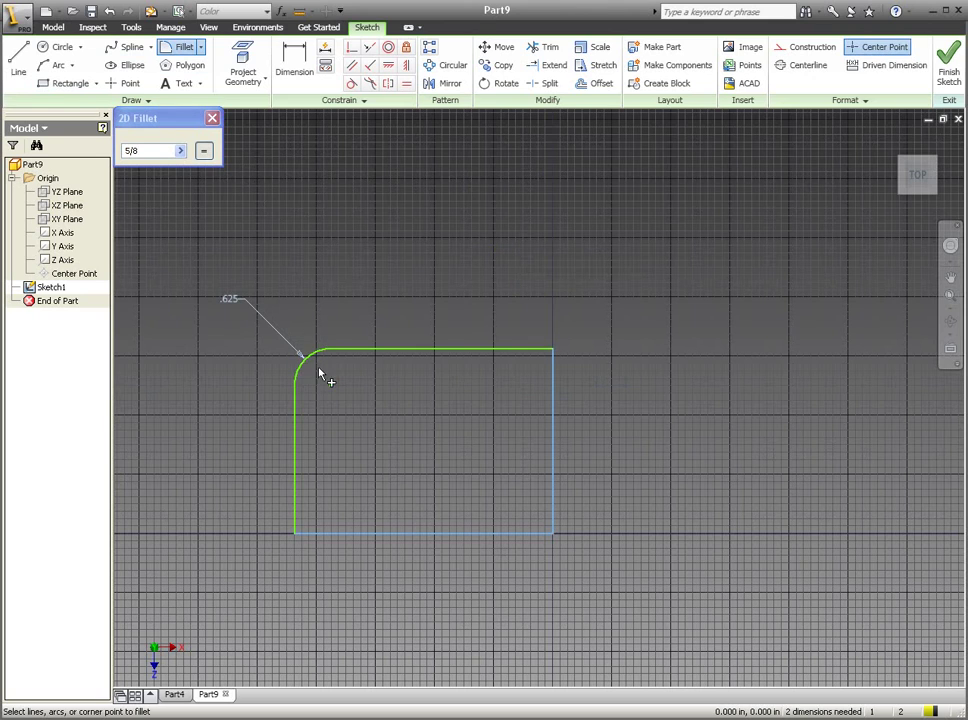
left_click(294, 62)
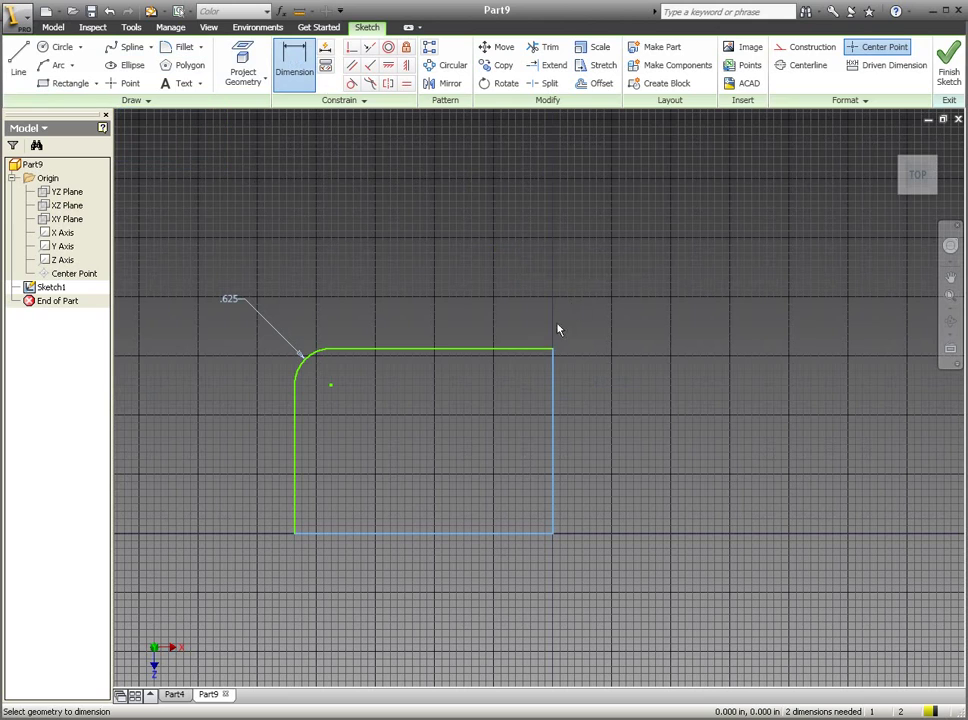
Dimension the fillet centre 3 1/16 in horizontally and 1.500 in above the bottom line.
left_click(555, 400)
left_click(434, 229)
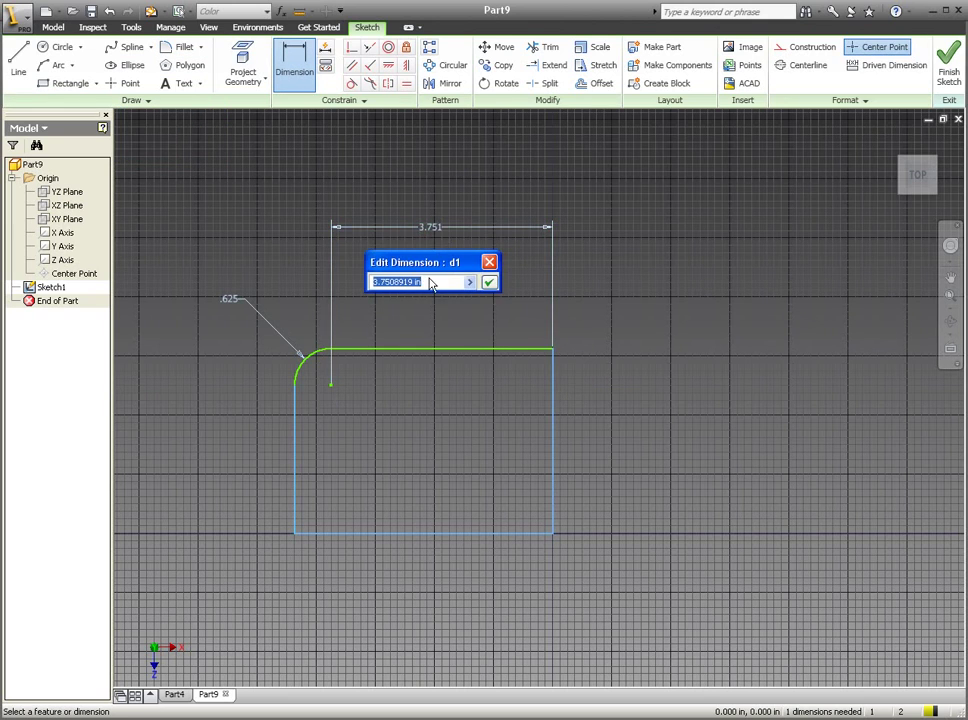
left_click_drag(377, 281, 465, 282)
type("3 1/16")
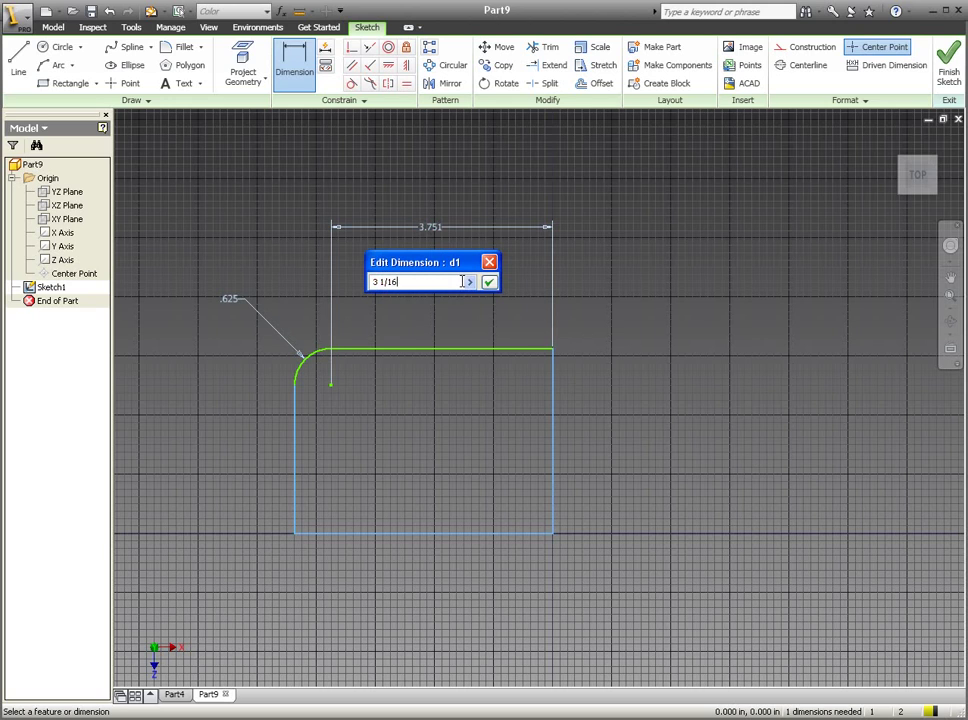
key("Return")
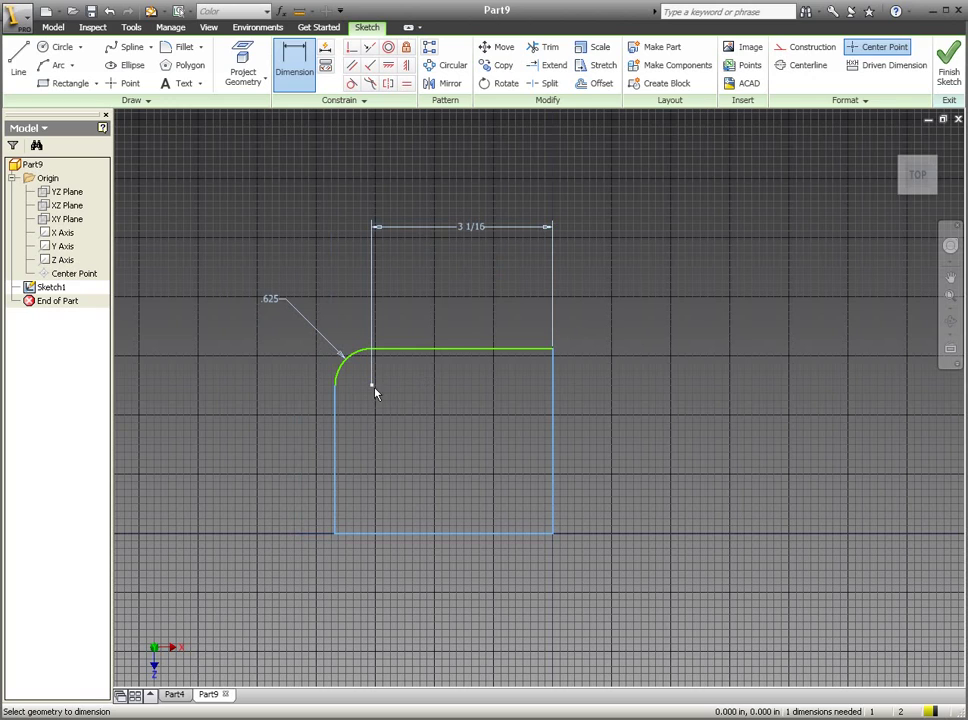
left_click(376, 537)
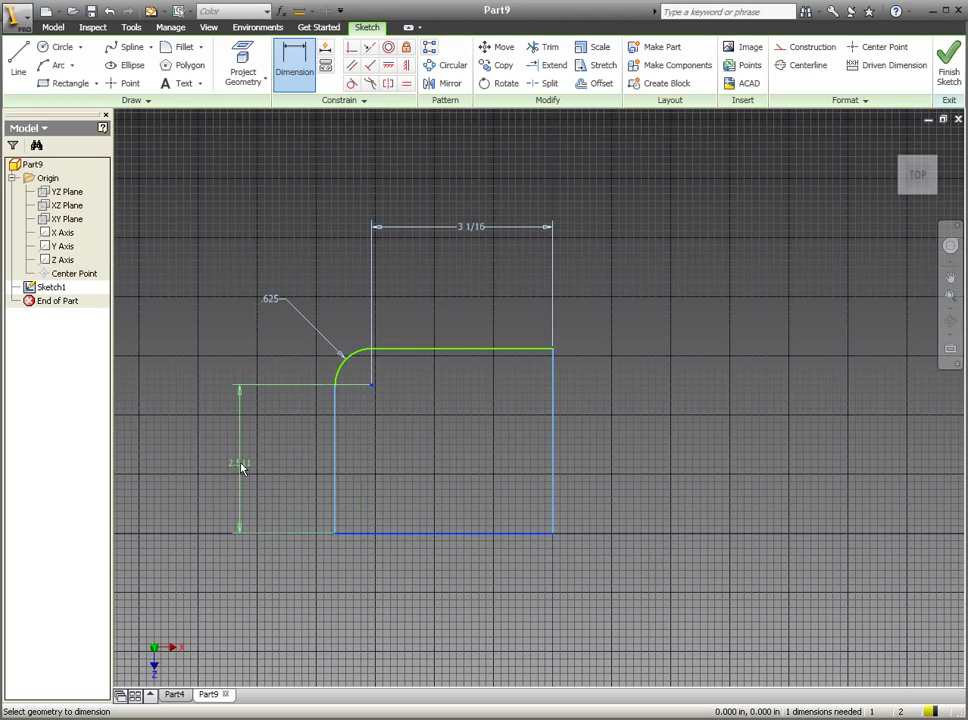
left_click(245, 470)
type("1.5")
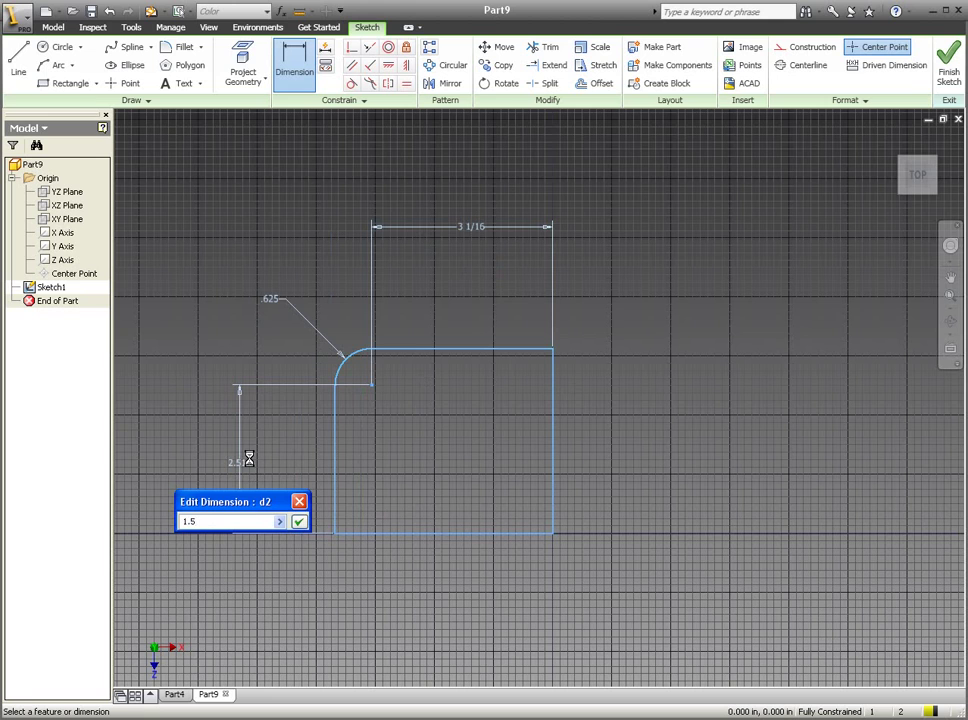
key("Return")
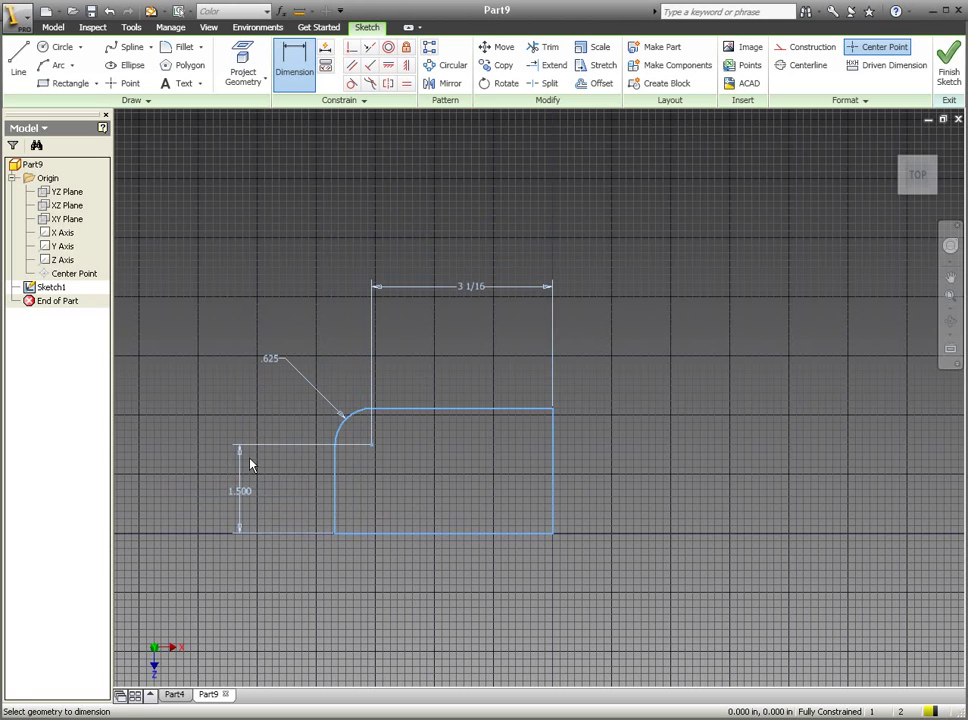
left_click(950, 70)
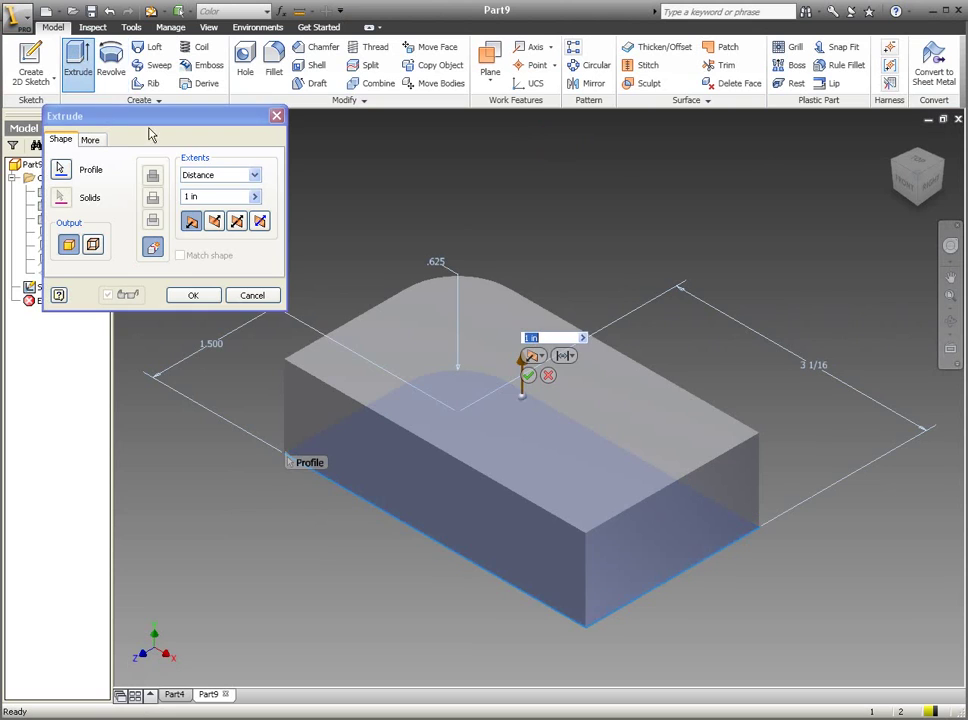
left_click_drag(216, 197, 174, 199)
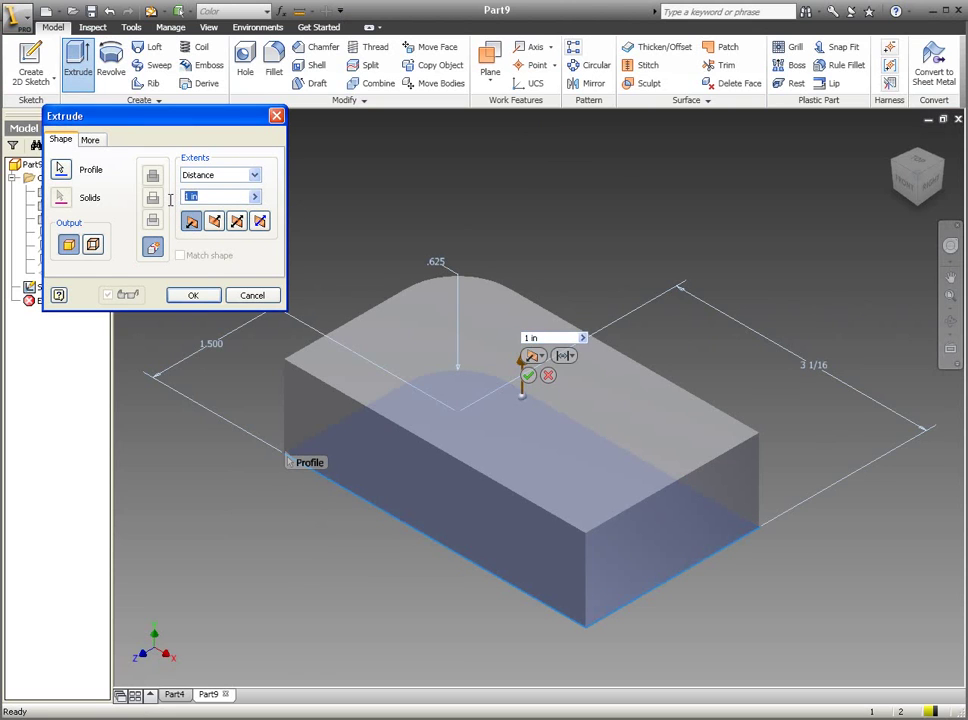
type("0.5")
key("Return")
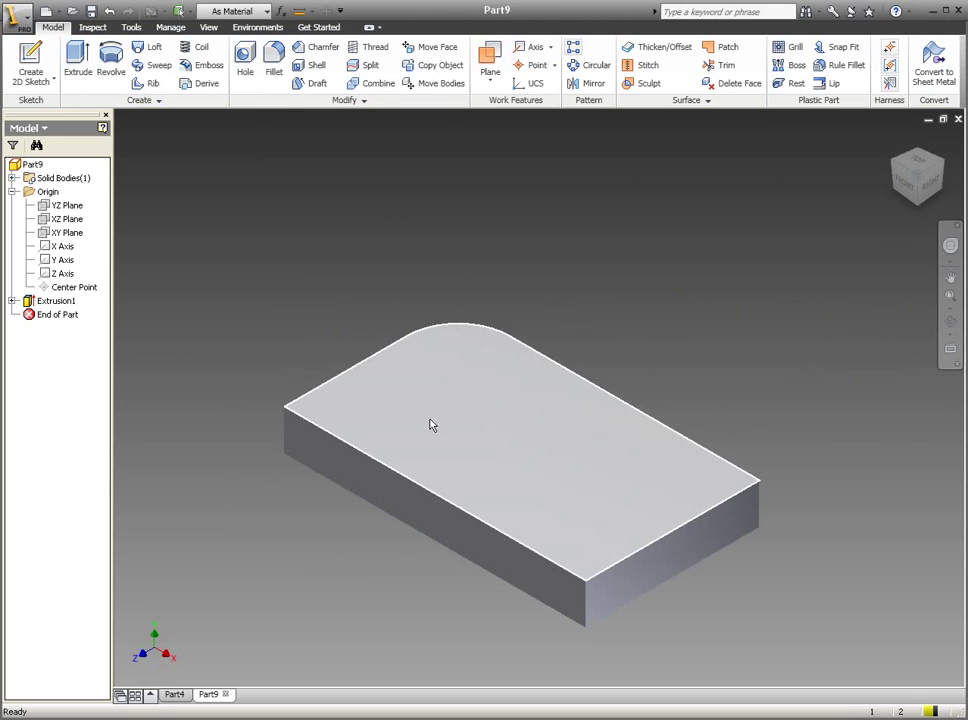
left_click(420, 434)
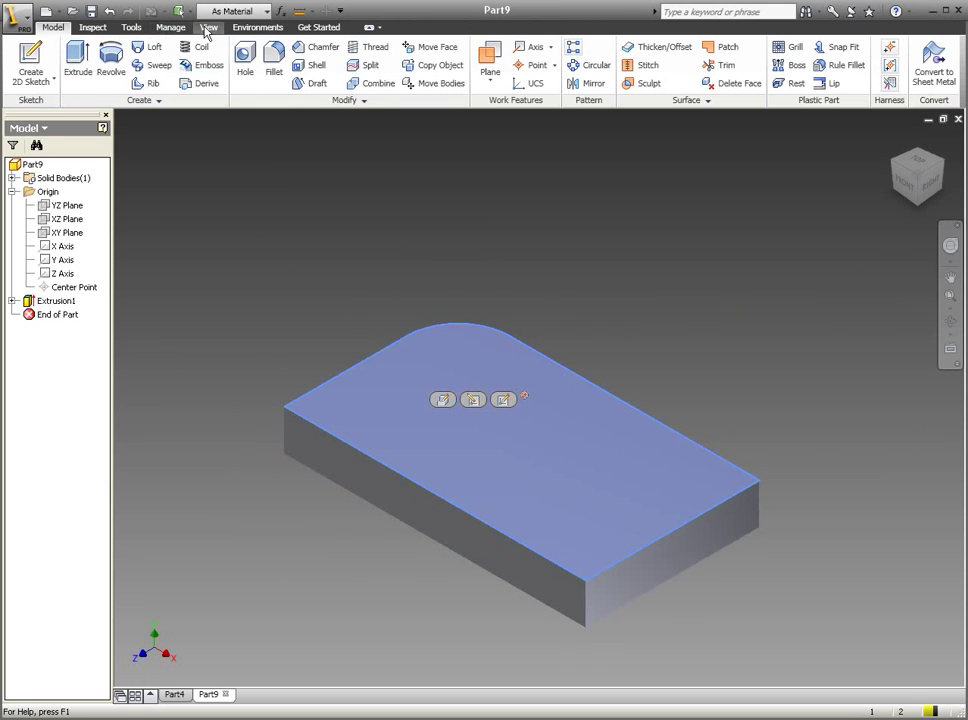
left_click(208, 27)
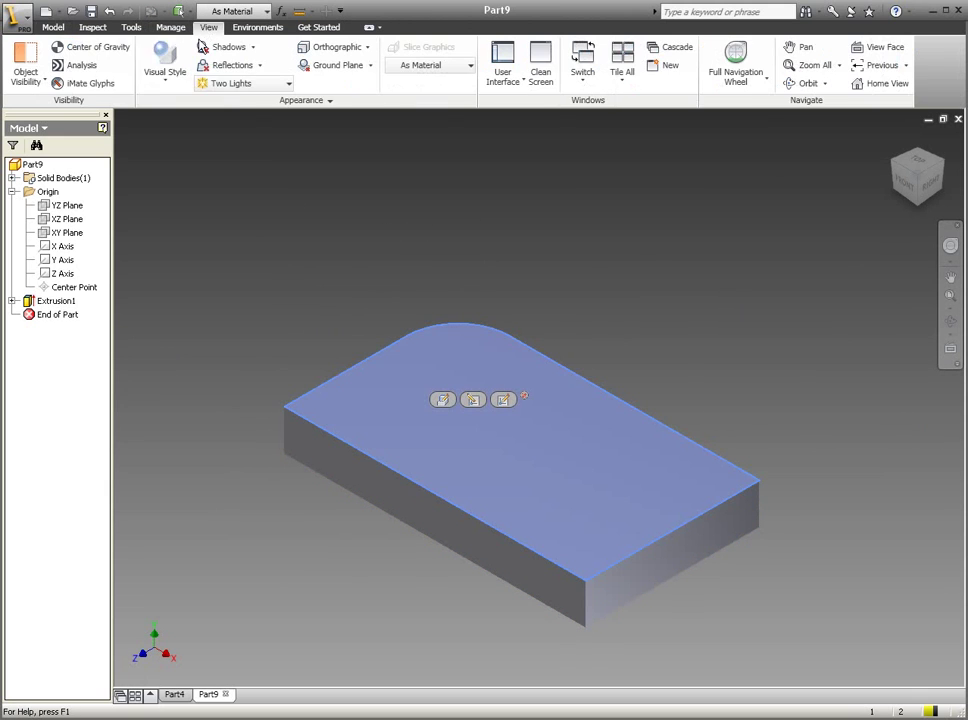
left_click(167, 87)
left_click(200, 162)
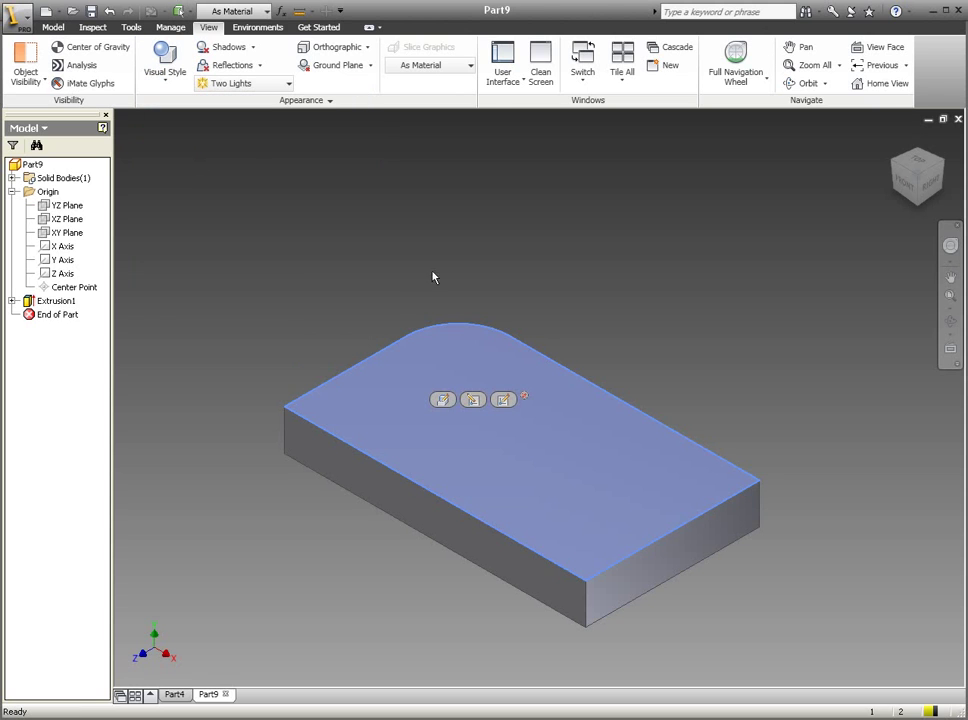
left_click(368, 297)
left_click(62, 301)
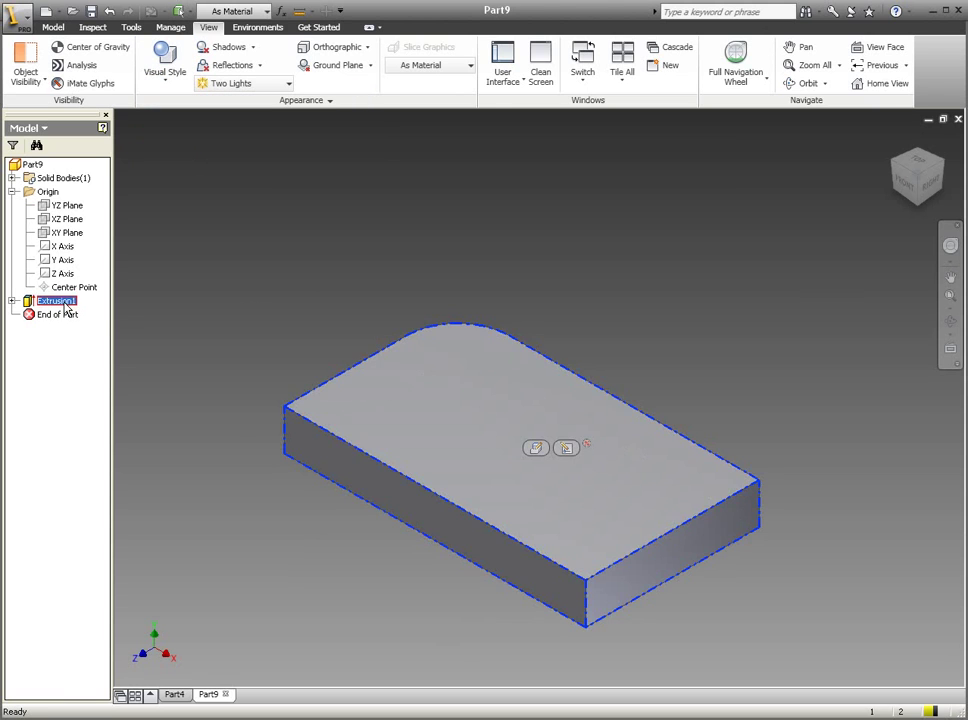
double_click(409, 341)
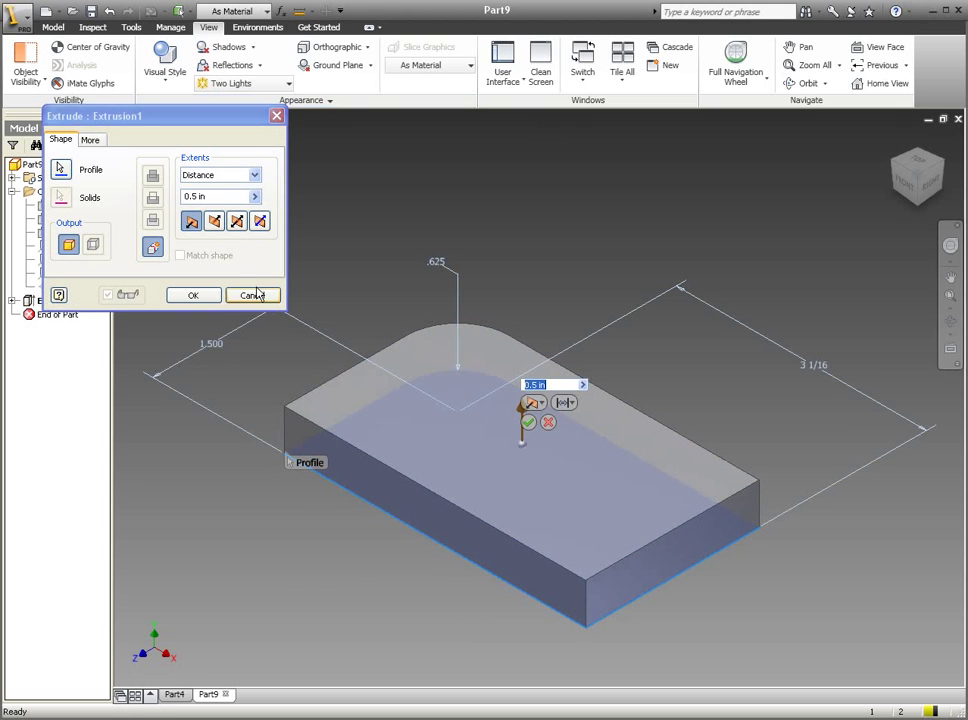
left_click(254, 295)
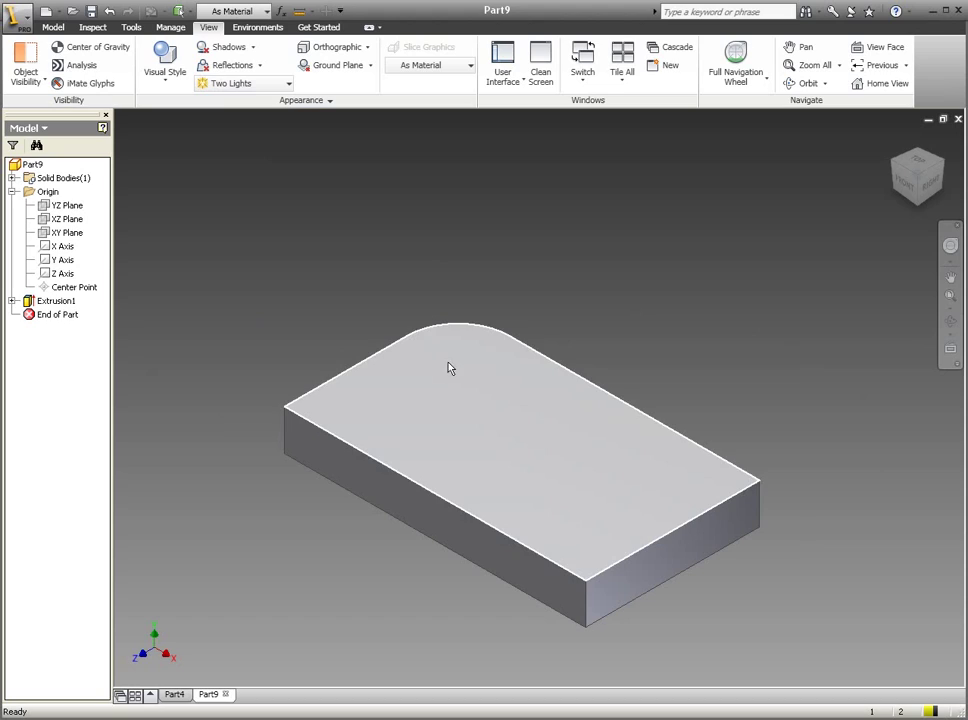
left_click(447, 361)
Sketch on the plate's top face, viewed from the top and rotated, and draw two circles near the rounded corner.
left_click(521, 343)
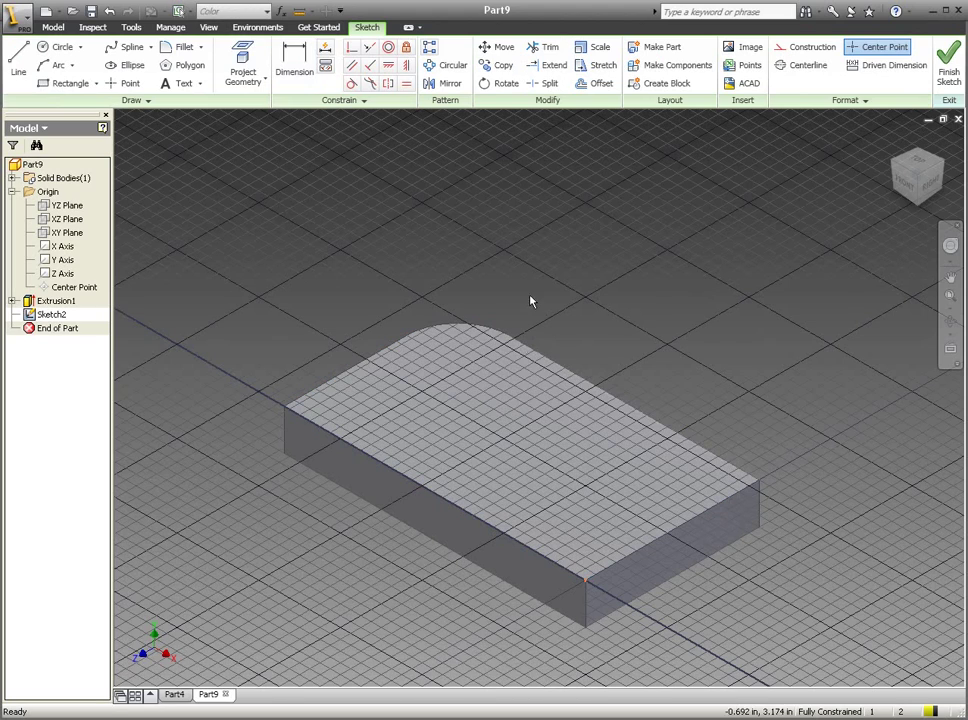
left_click(922, 165)
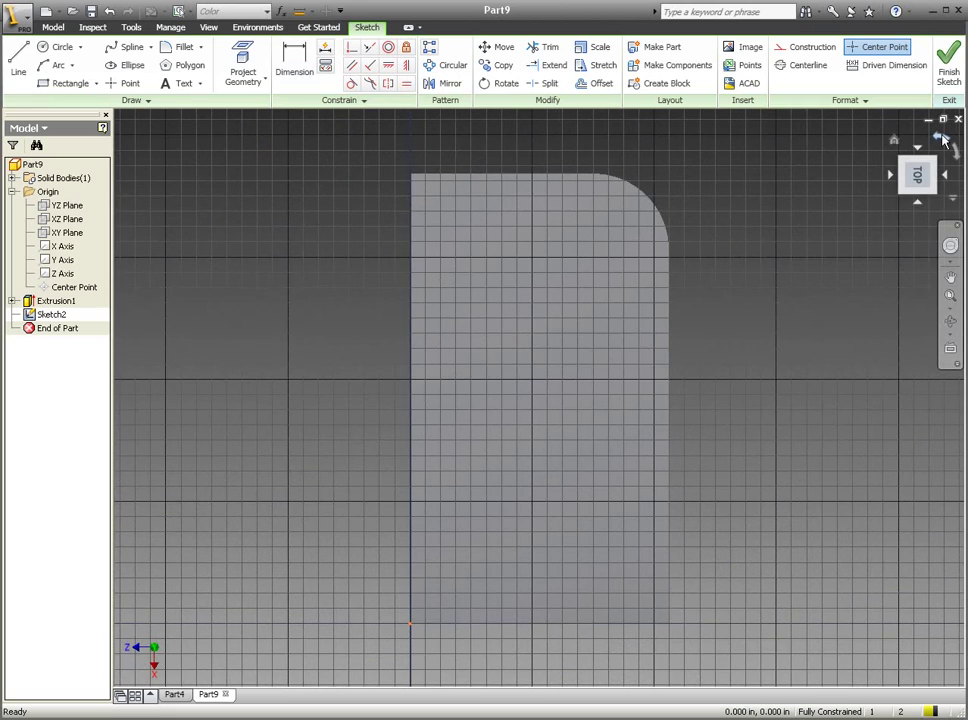
left_click(943, 140)
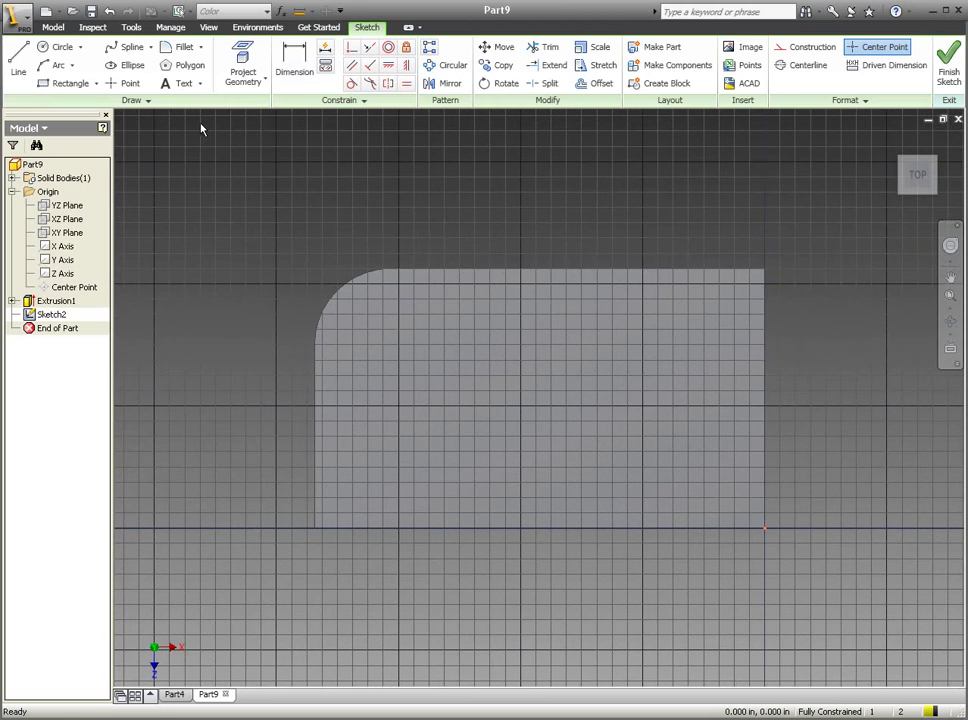
left_click(60, 47)
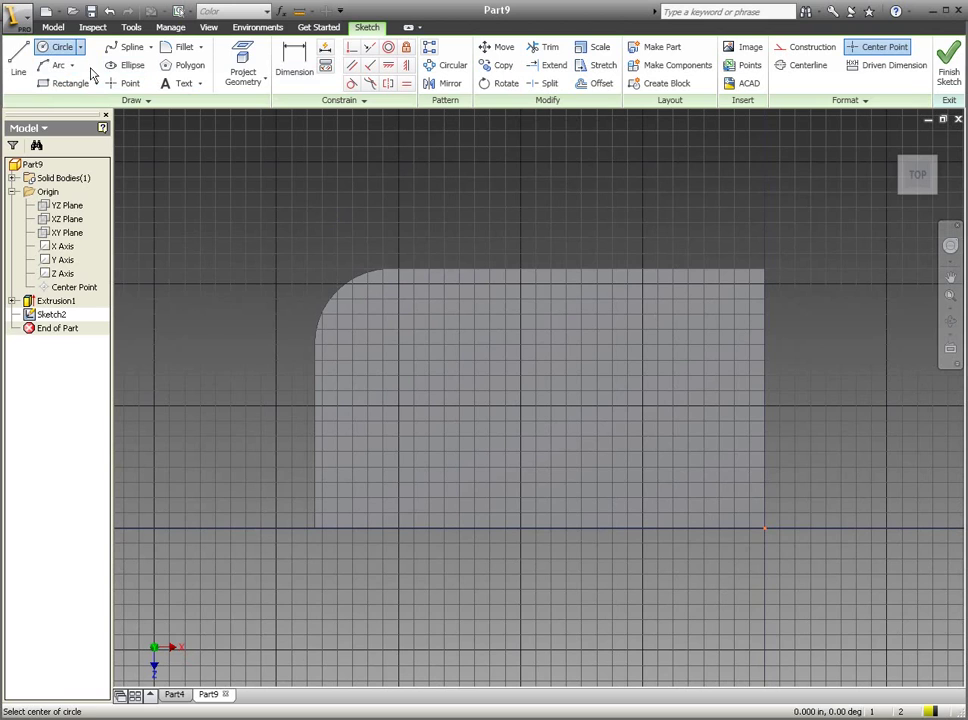
left_click(371, 320)
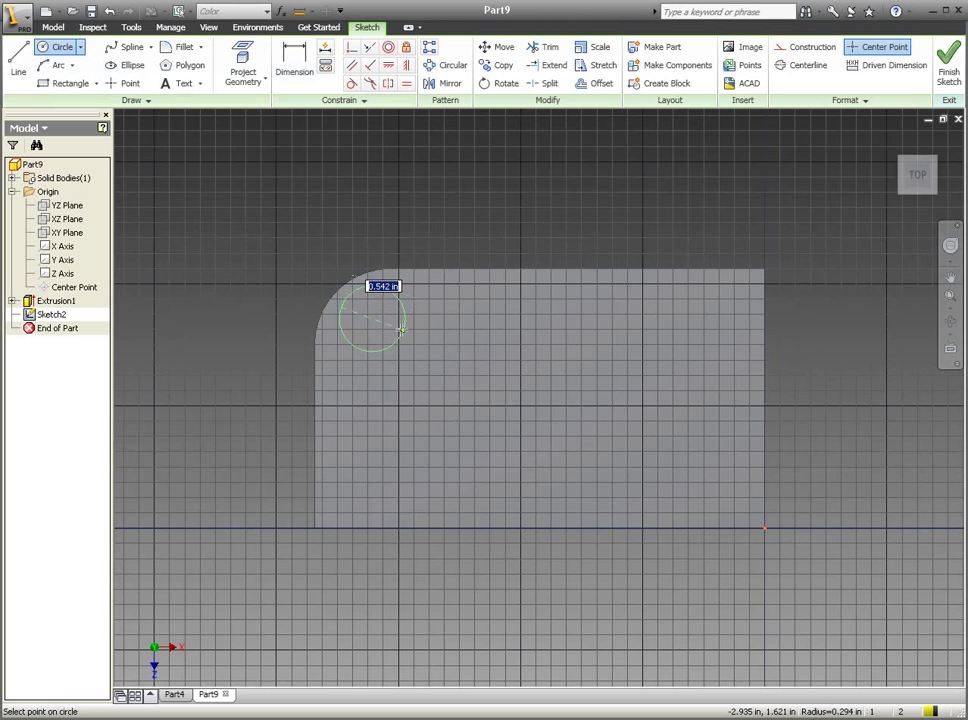
left_click(394, 326)
left_click(472, 318)
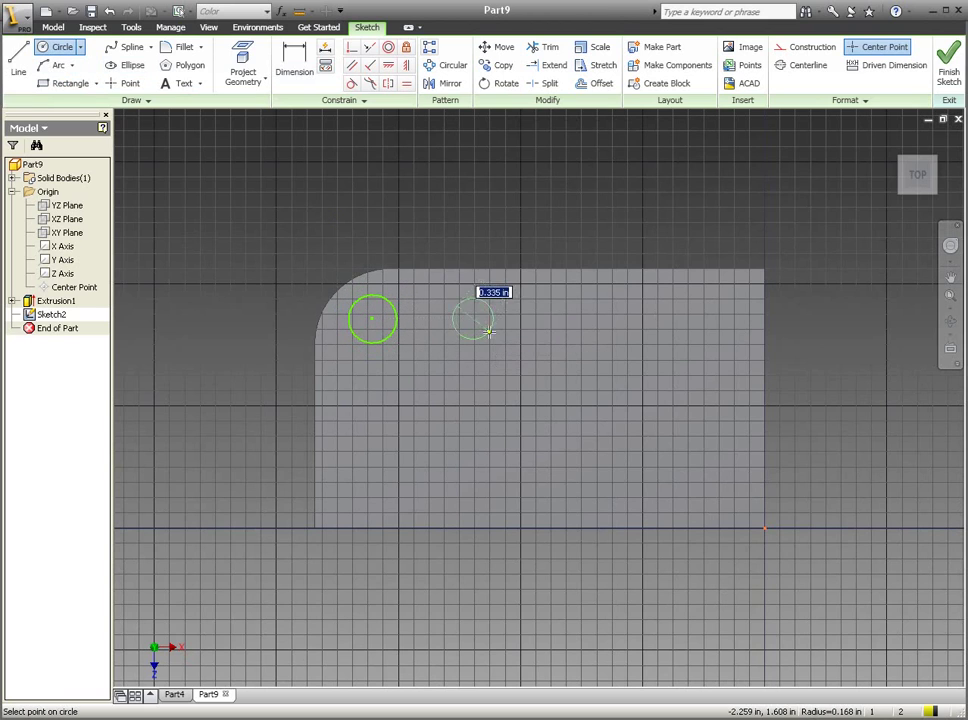
left_click(495, 330)
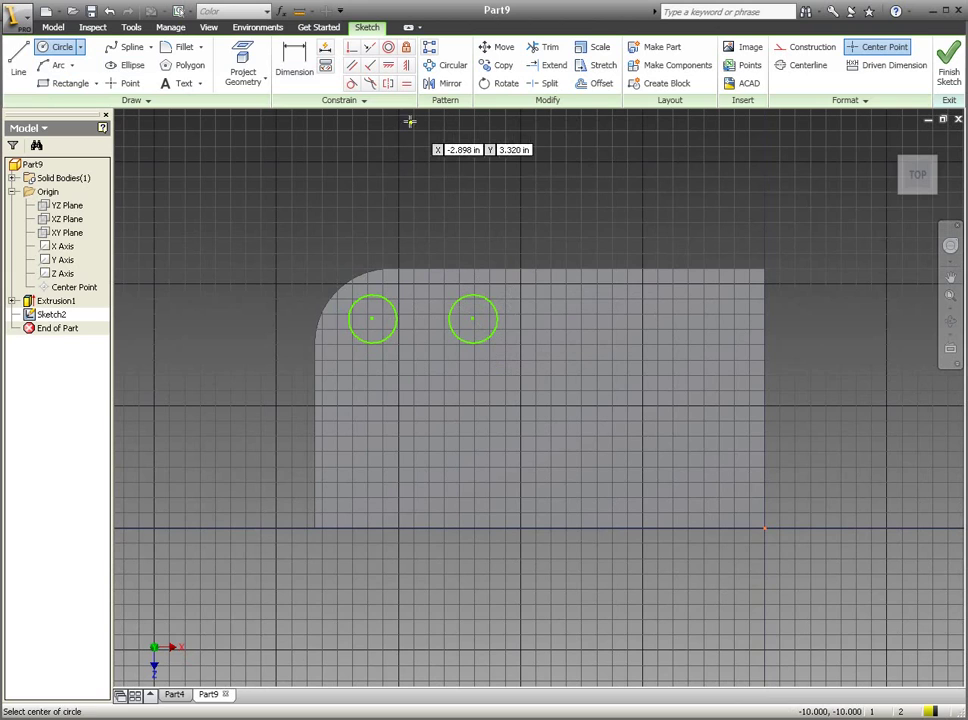
Align the two circle centres horizontally and make the circles equal in size.
left_click(390, 68)
left_click(371, 323)
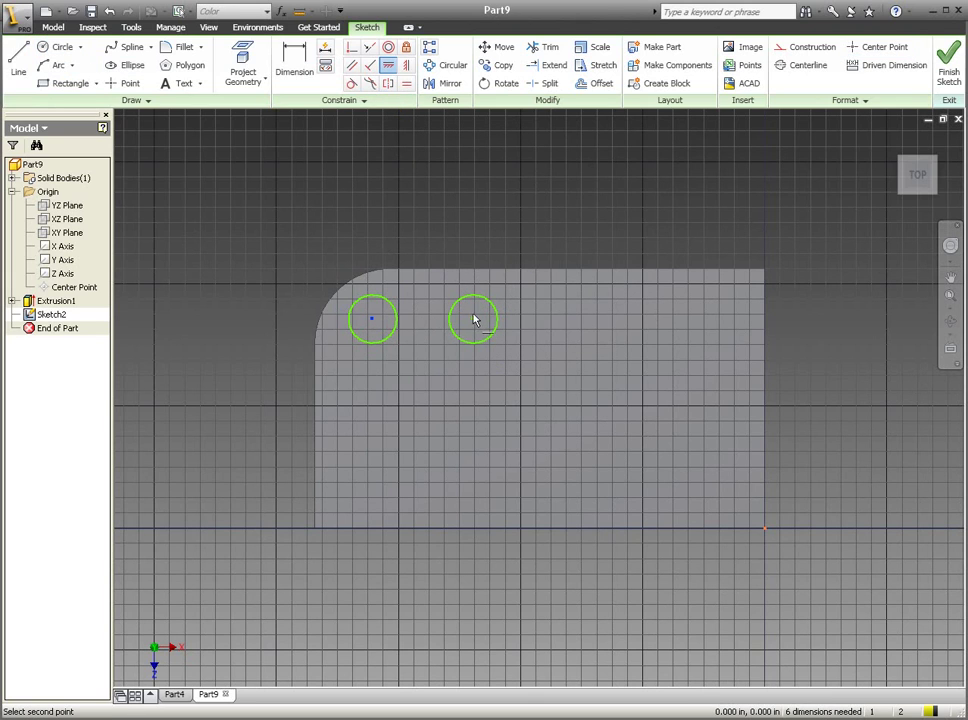
left_click(474, 321)
left_click(406, 83)
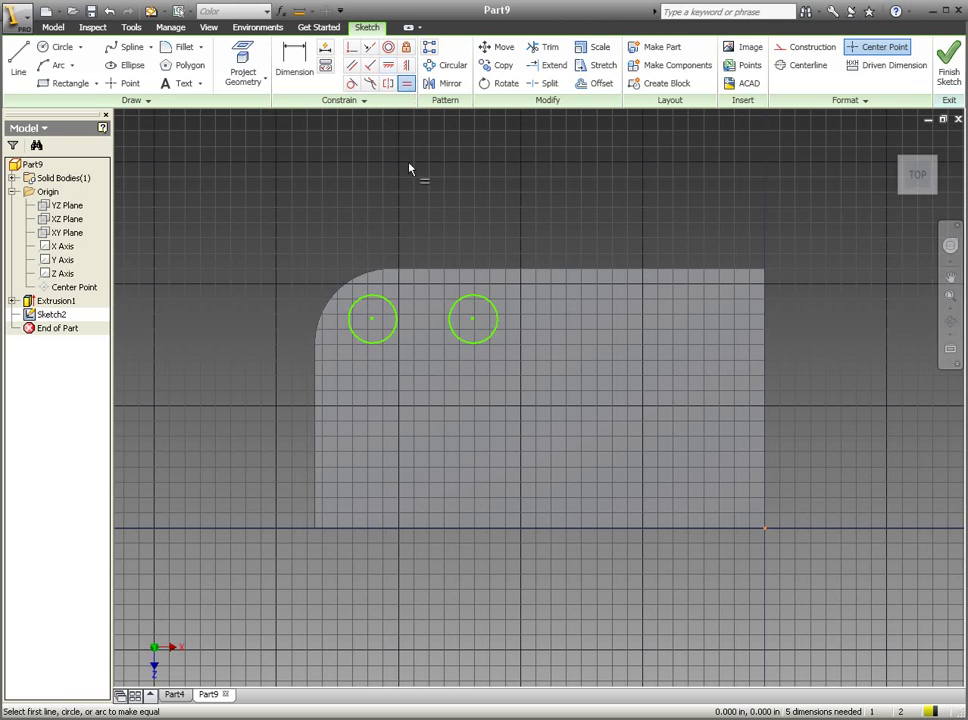
left_click(382, 303)
left_click(474, 299)
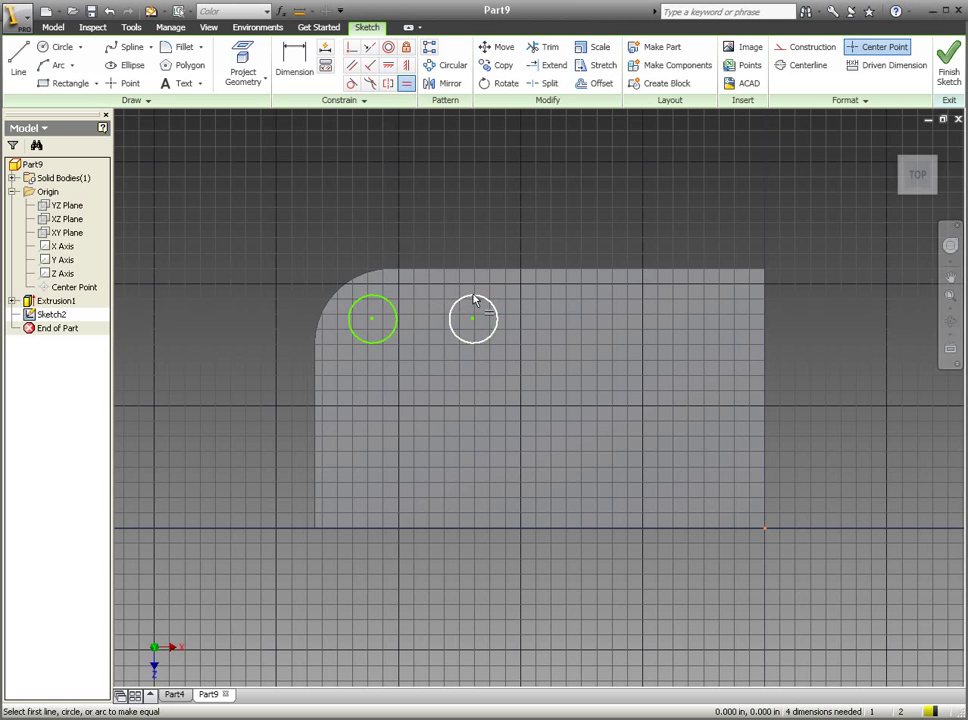
scroll(432, 218, "up", 3)
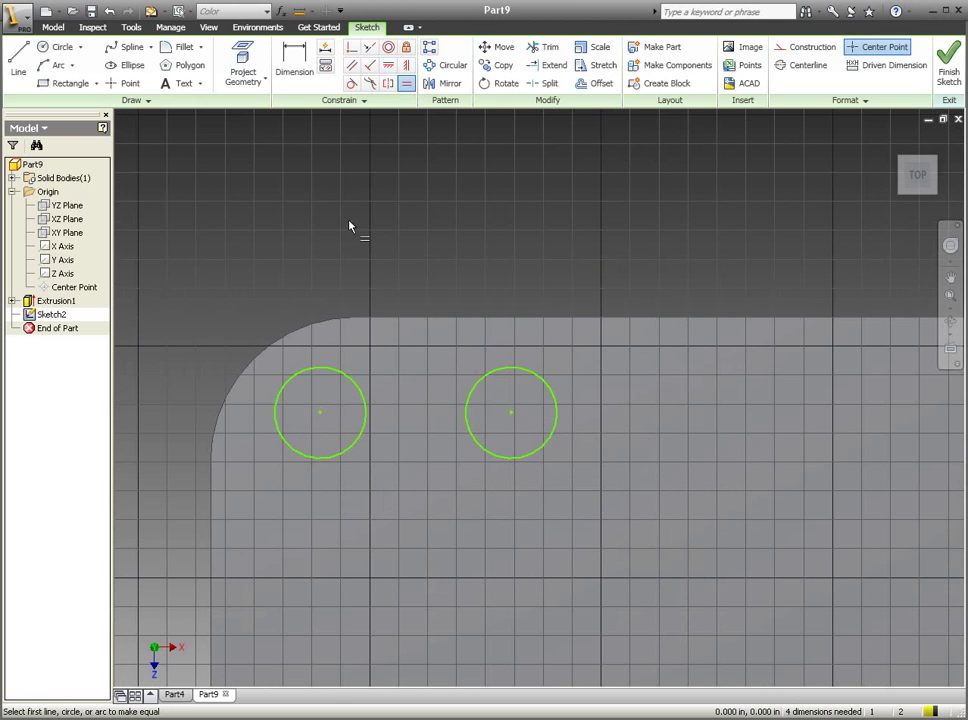
Draw top and bottom lines joining the two circles into a slot outline.
left_click(18, 60)
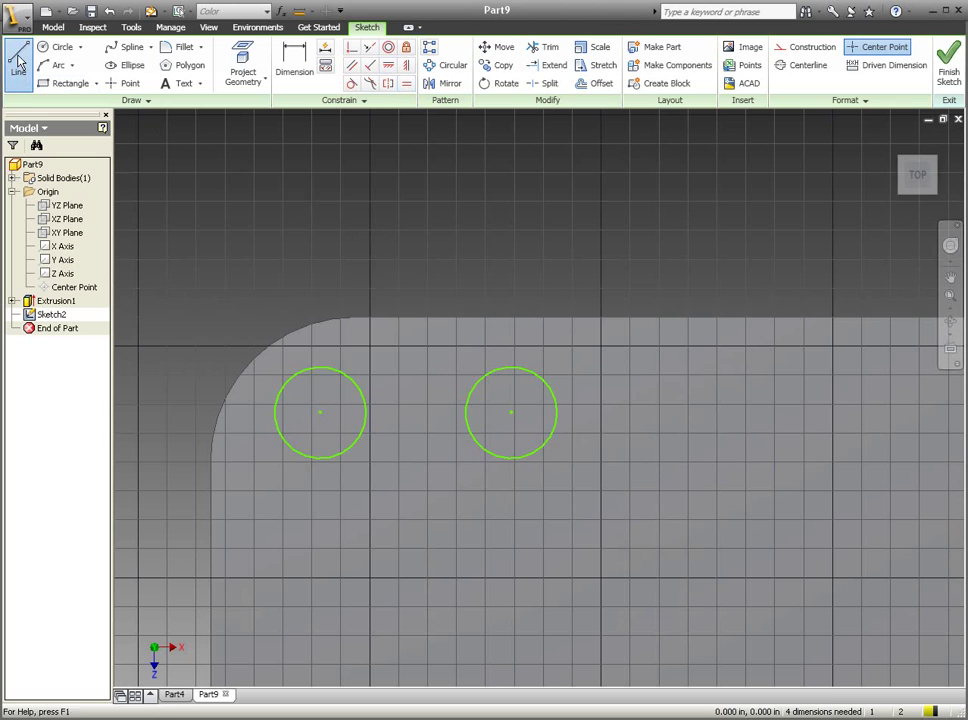
left_click(320, 367)
double_click(511, 362)
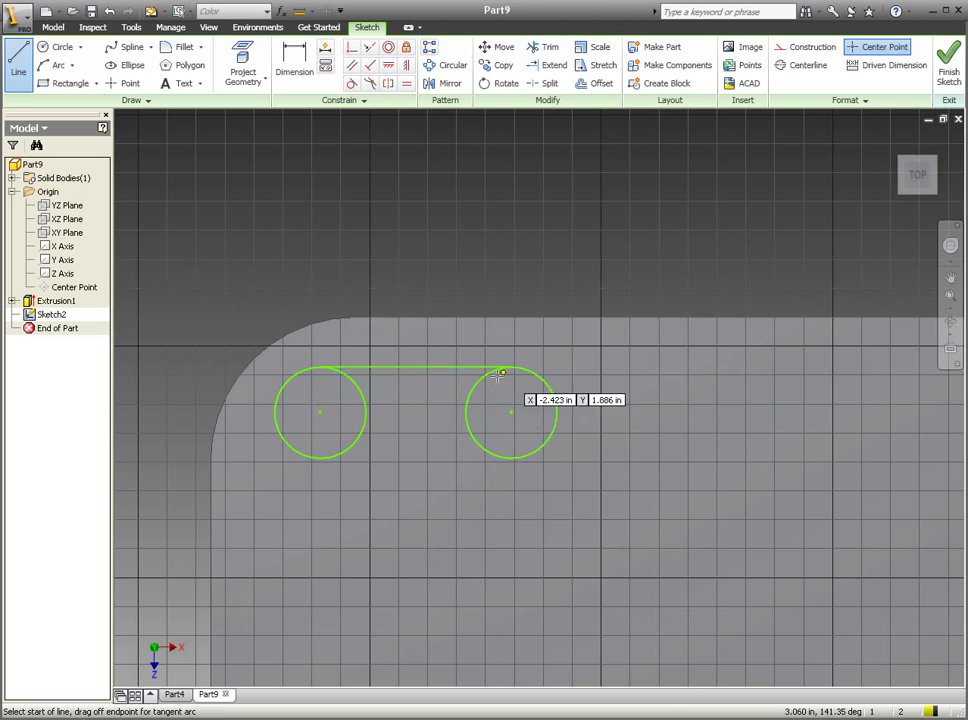
left_click(322, 458)
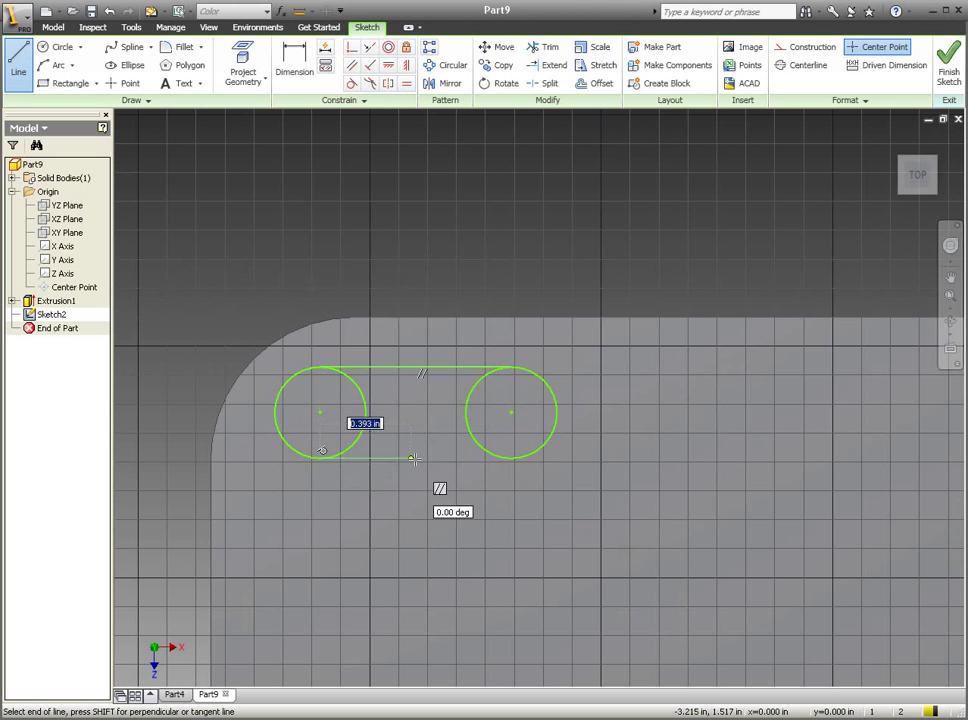
double_click(511, 453)
key("Escape")
Dimension the distance between the circle centres as 0.500 in.
left_click(294, 62)
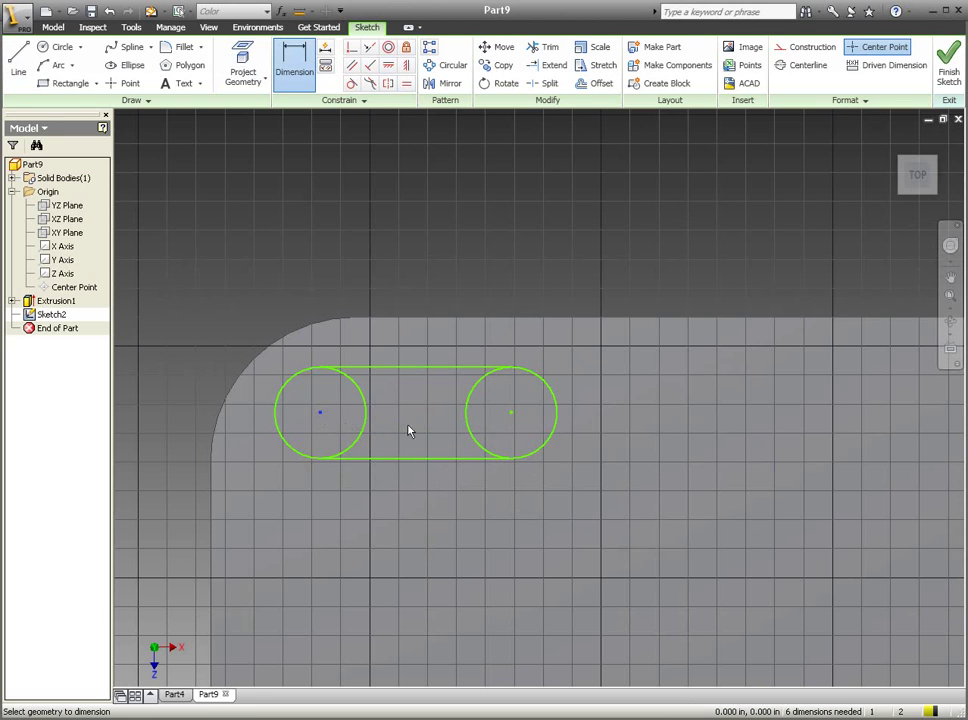
left_click(511, 413)
left_click(402, 566)
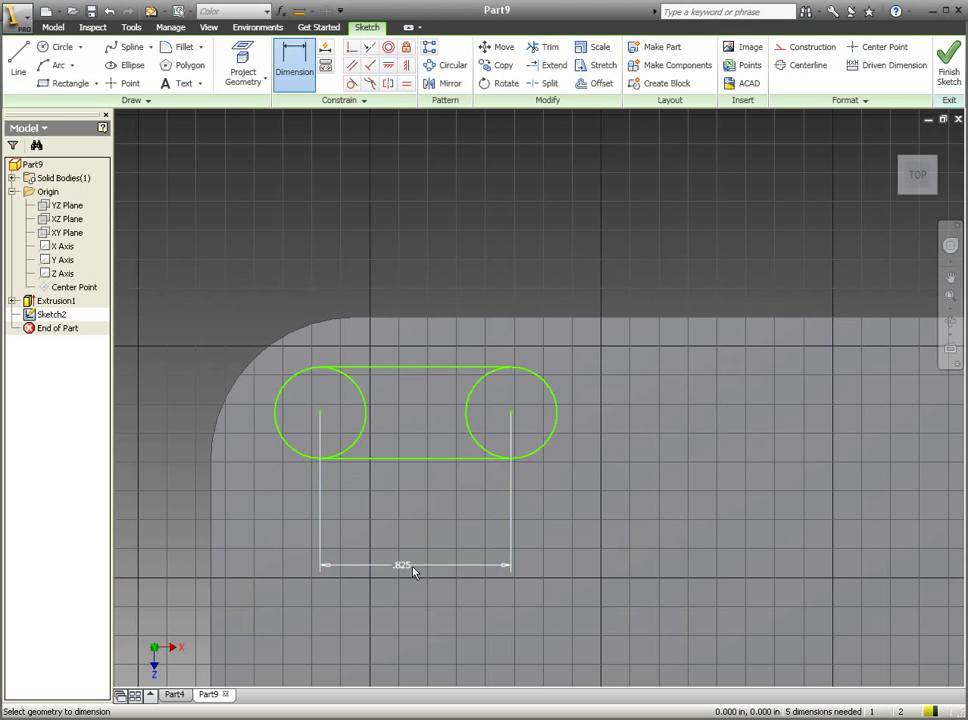
left_click(408, 570)
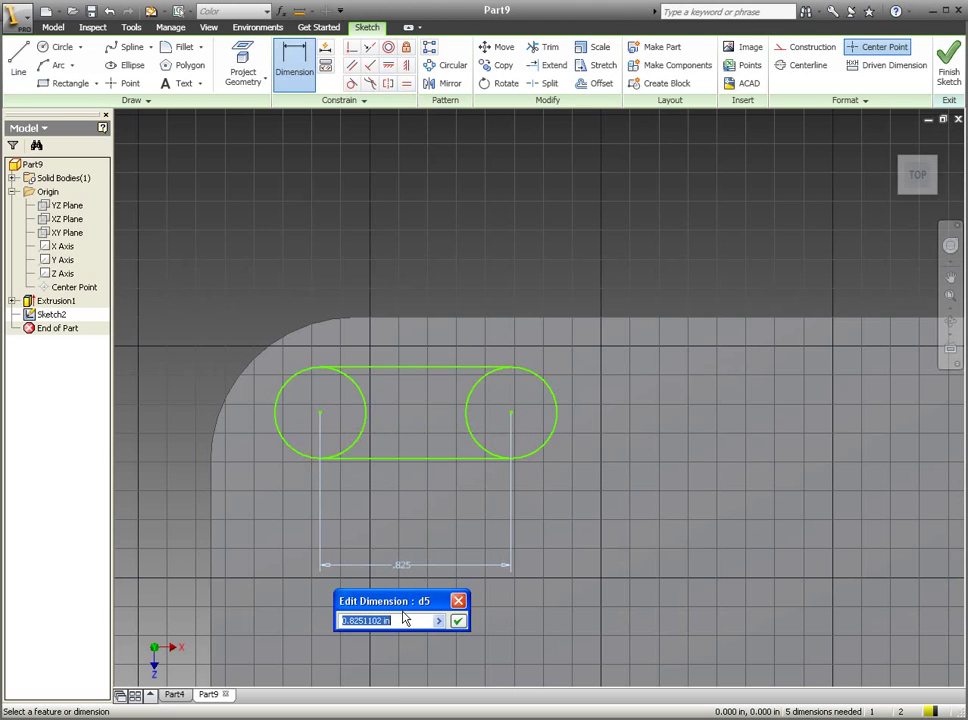
key("Return")
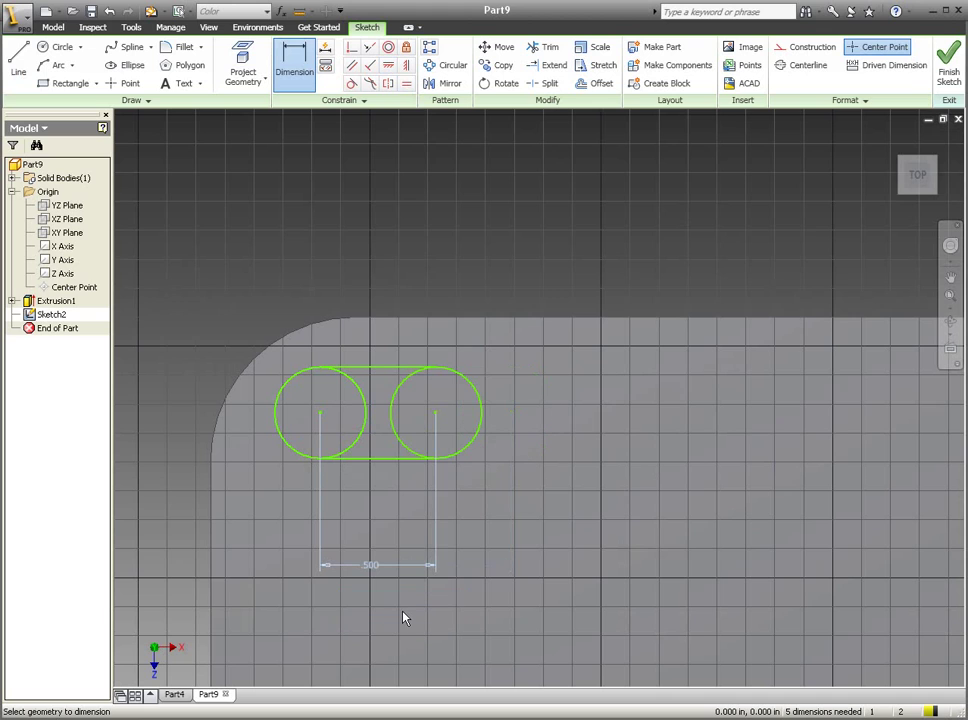
Trim away the circle arcs inside the slot.
left_click(547, 47)
left_click(368, 435)
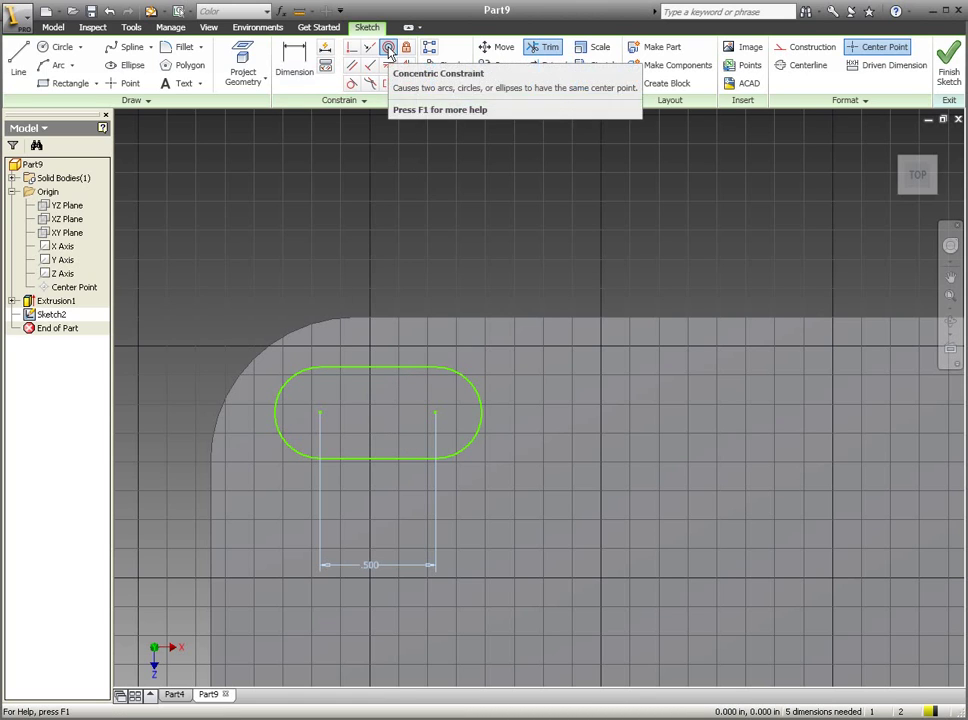
left_click(389, 49)
Make the slot's left end arc concentric with and equal to the plate's corner arc.
left_click(287, 377)
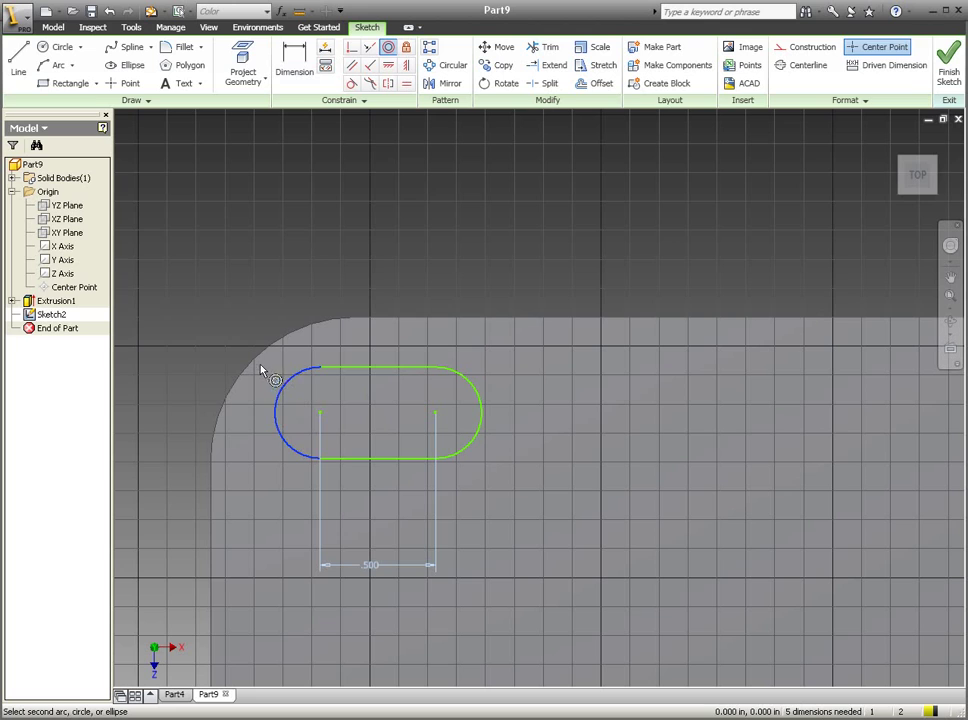
left_click(256, 364)
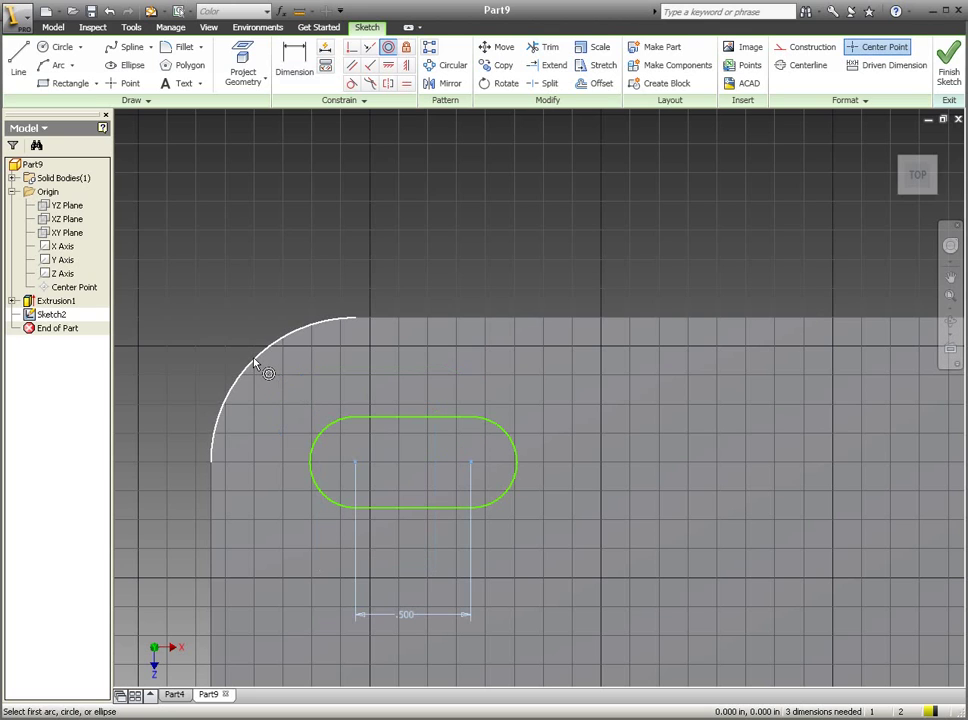
left_click(406, 85)
left_click(318, 445)
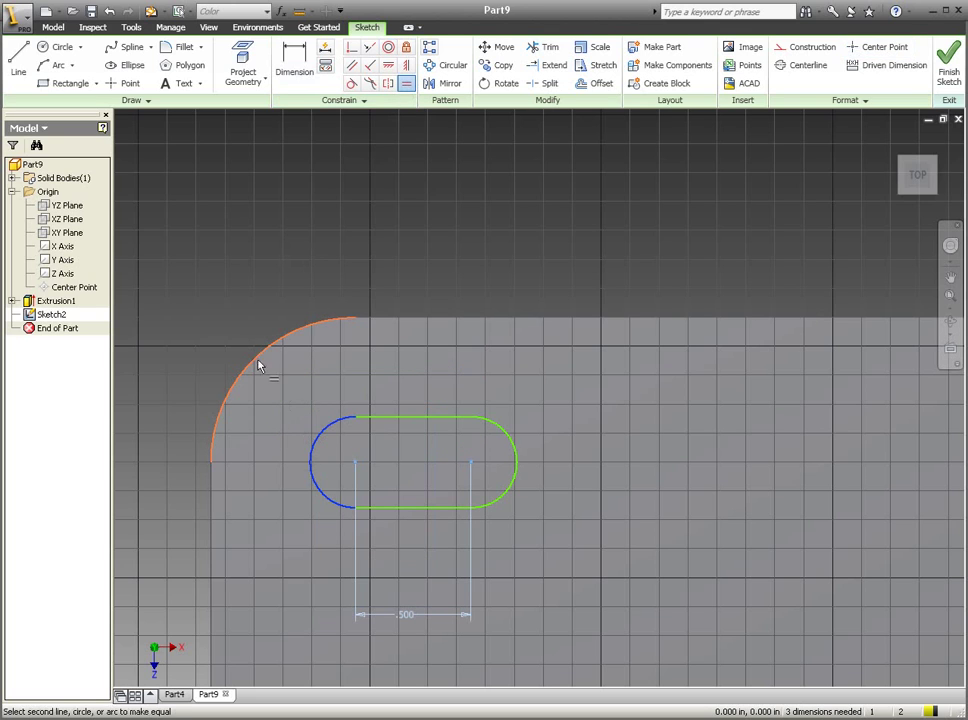
left_click(250, 367)
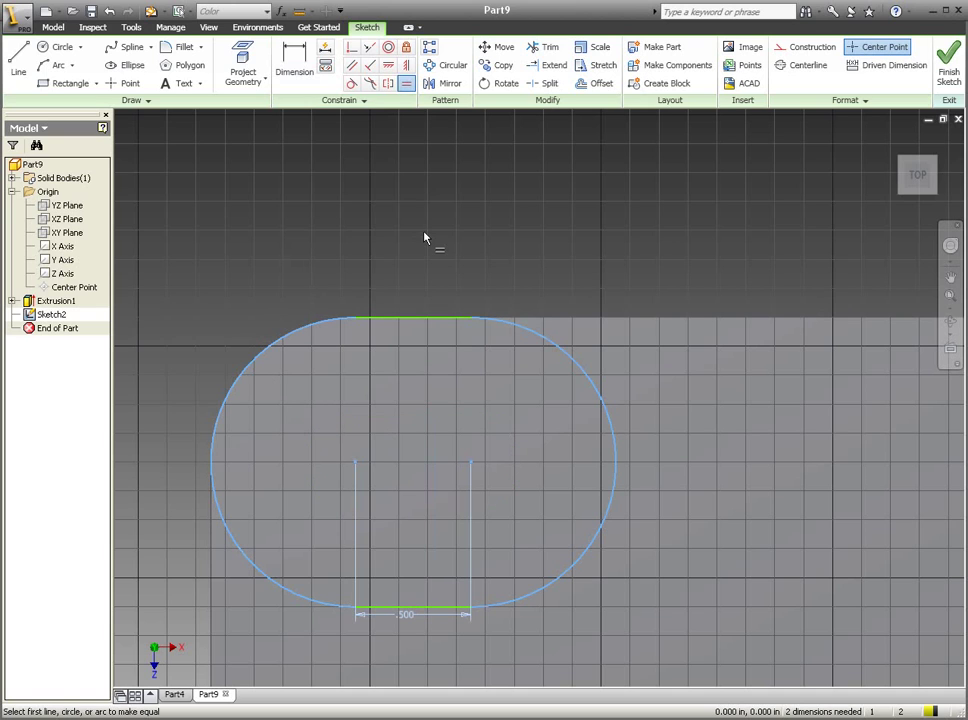
Make the top and bottom slot lines tangent to the end arc, fully constraining the sketch.
left_click(384, 317)
left_click(346, 321)
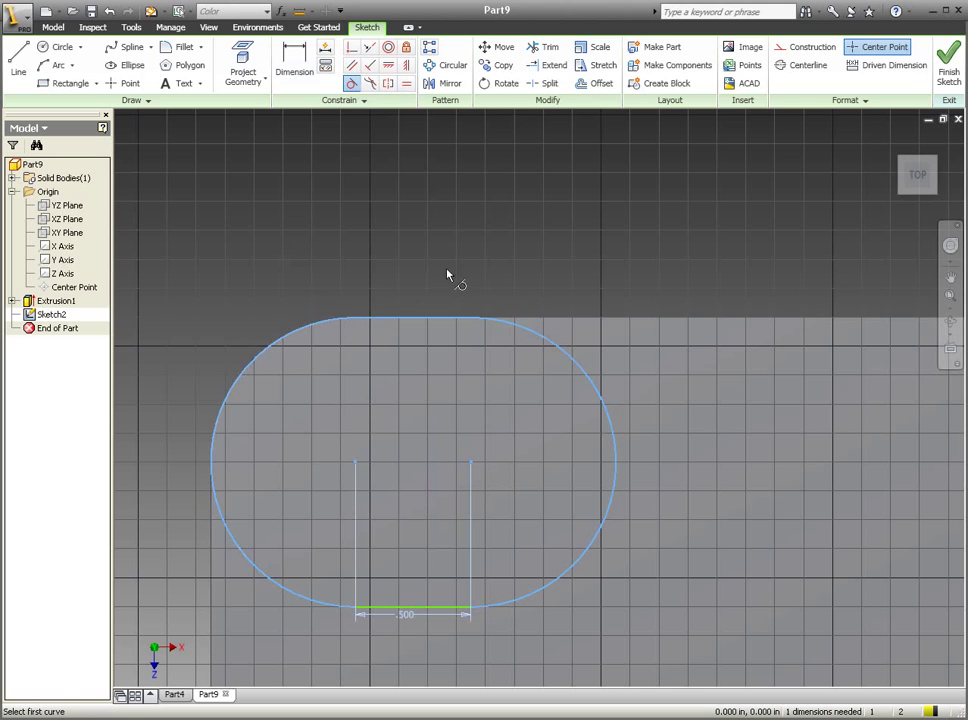
left_click(395, 612)
left_click(346, 607)
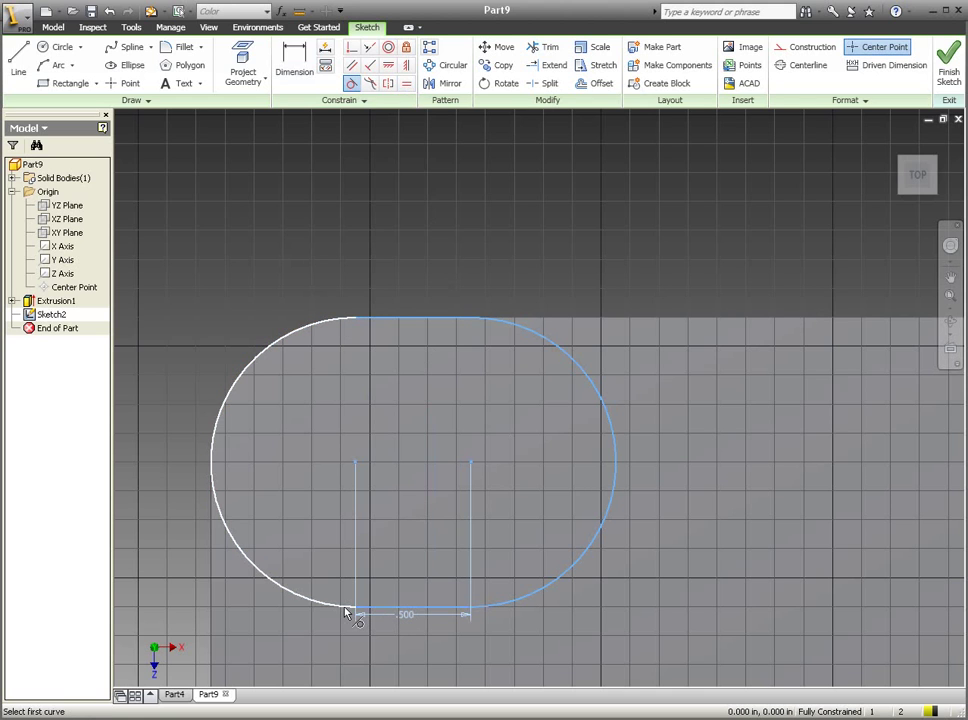
scroll(610, 238, "down", 3)
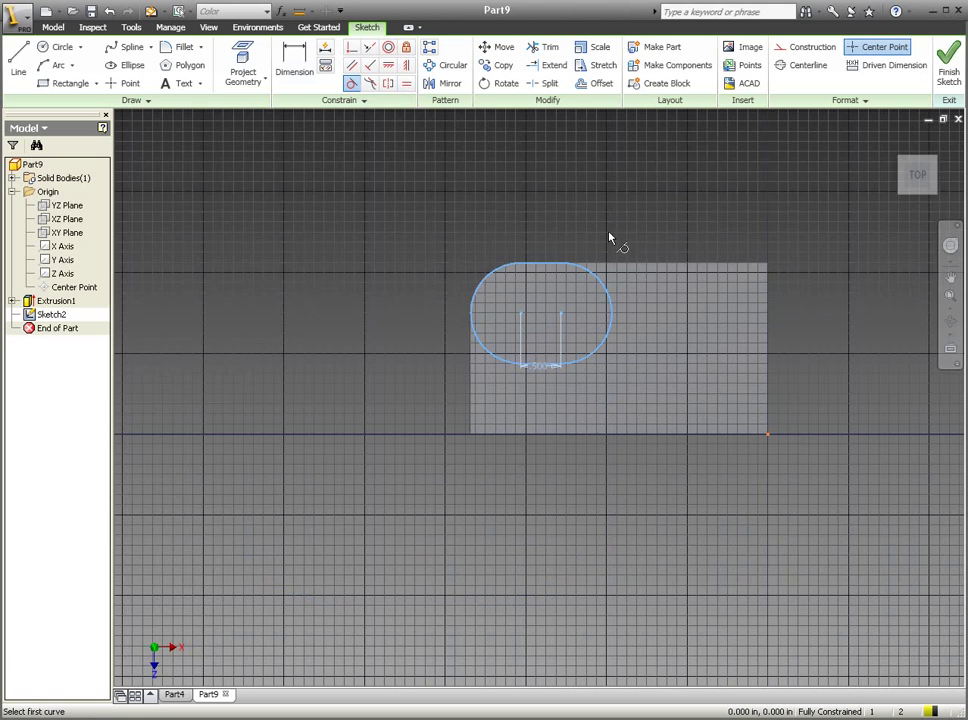
Finish Sketch2 and extrude the slot profile 1/8 in as a raised pad.
left_click(947, 70)
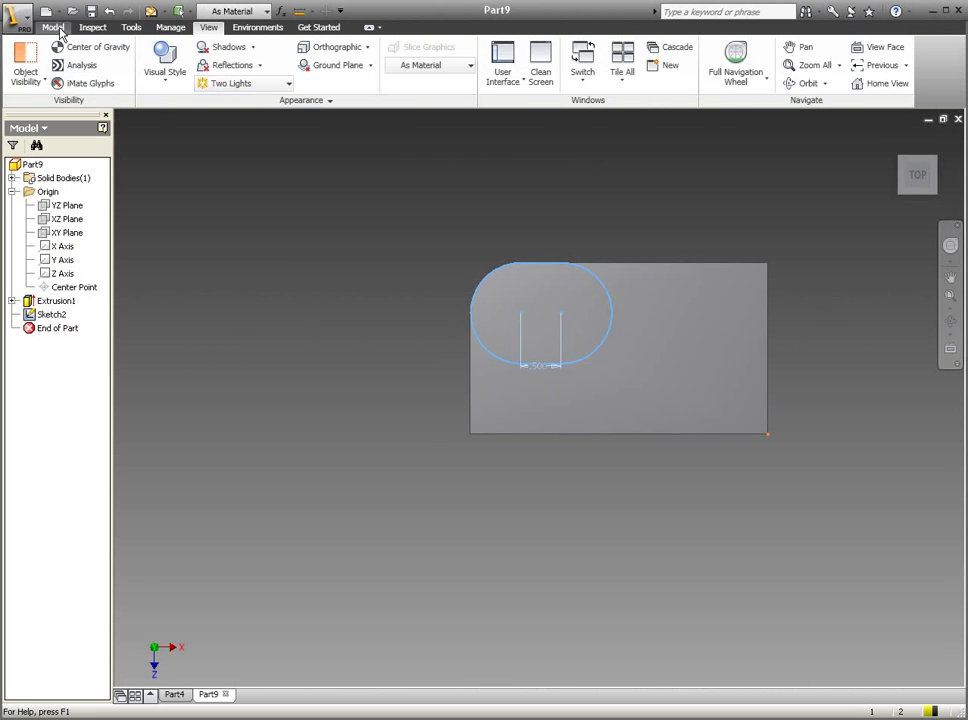
left_click(52, 27)
left_click(895, 142)
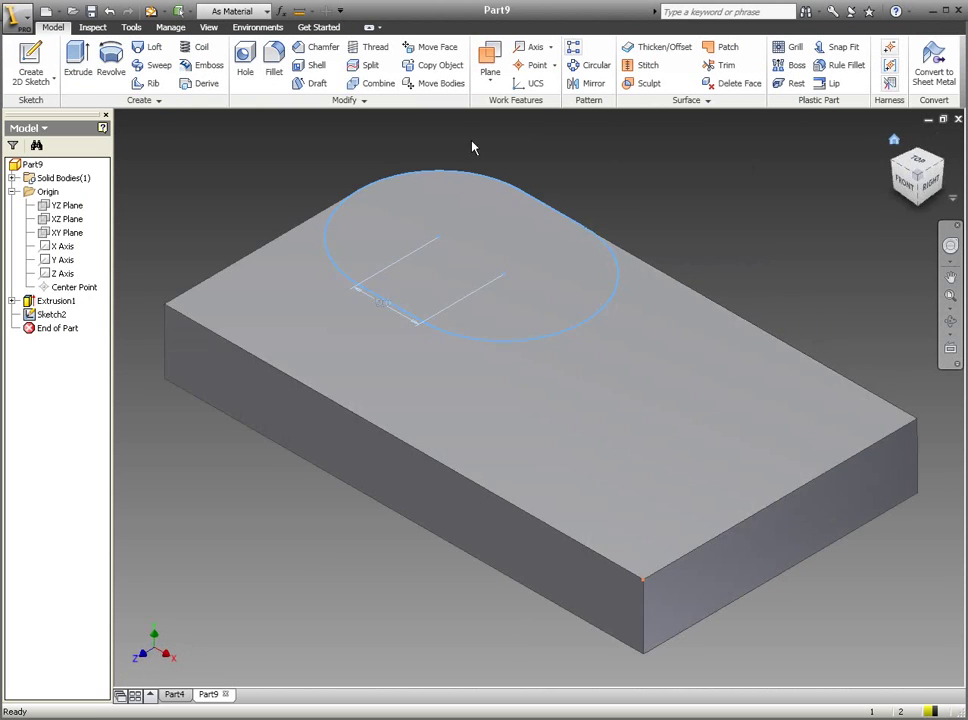
scroll(458, 296, "down", 3)
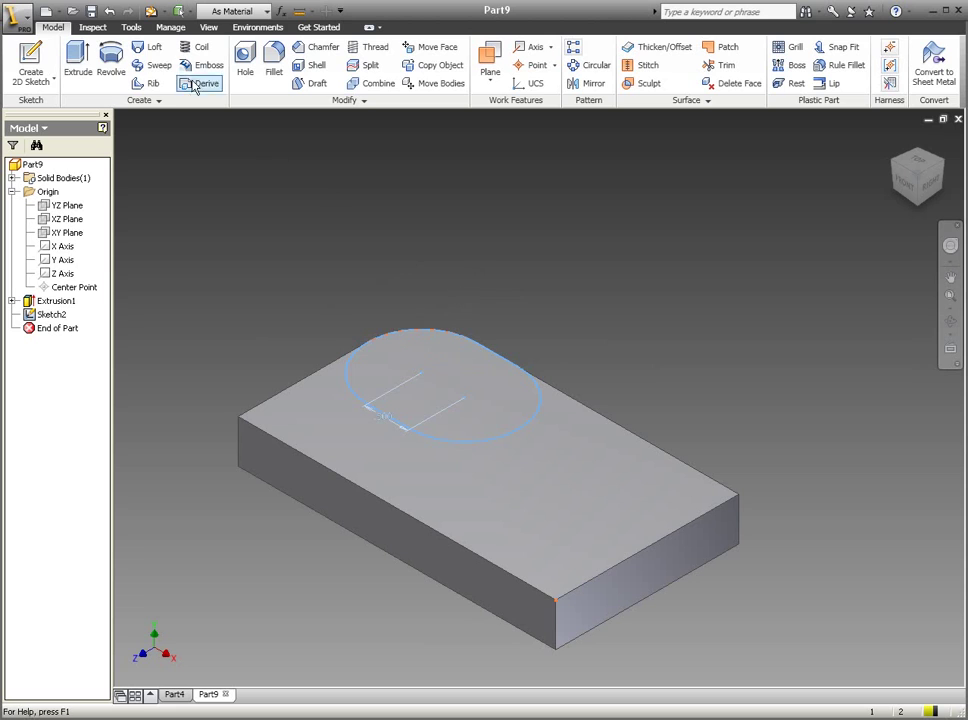
left_click(80, 62)
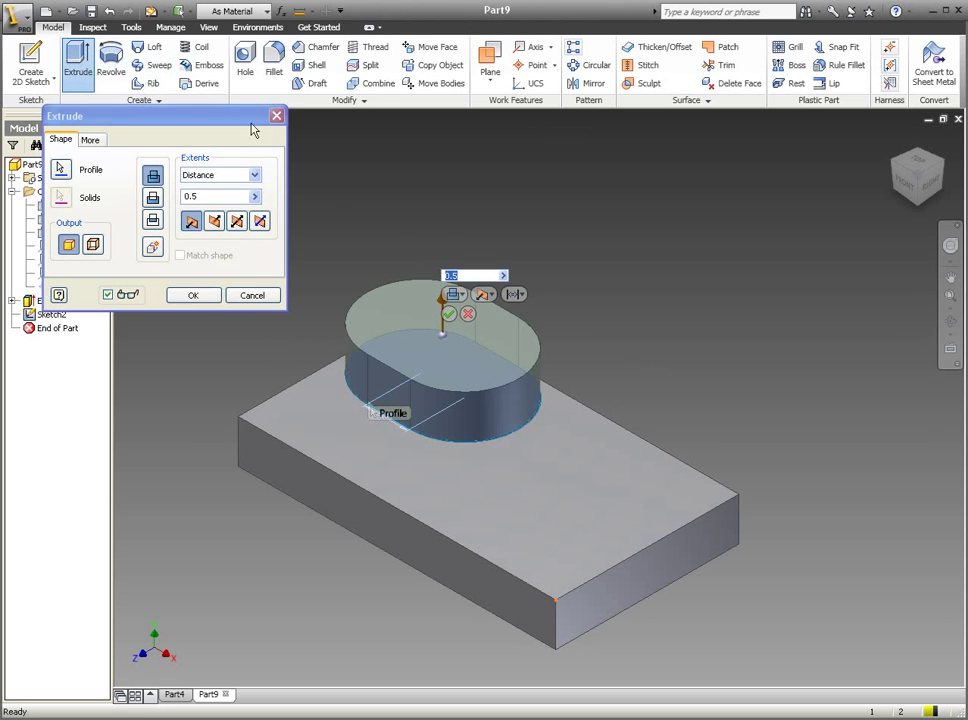
type("1/8")
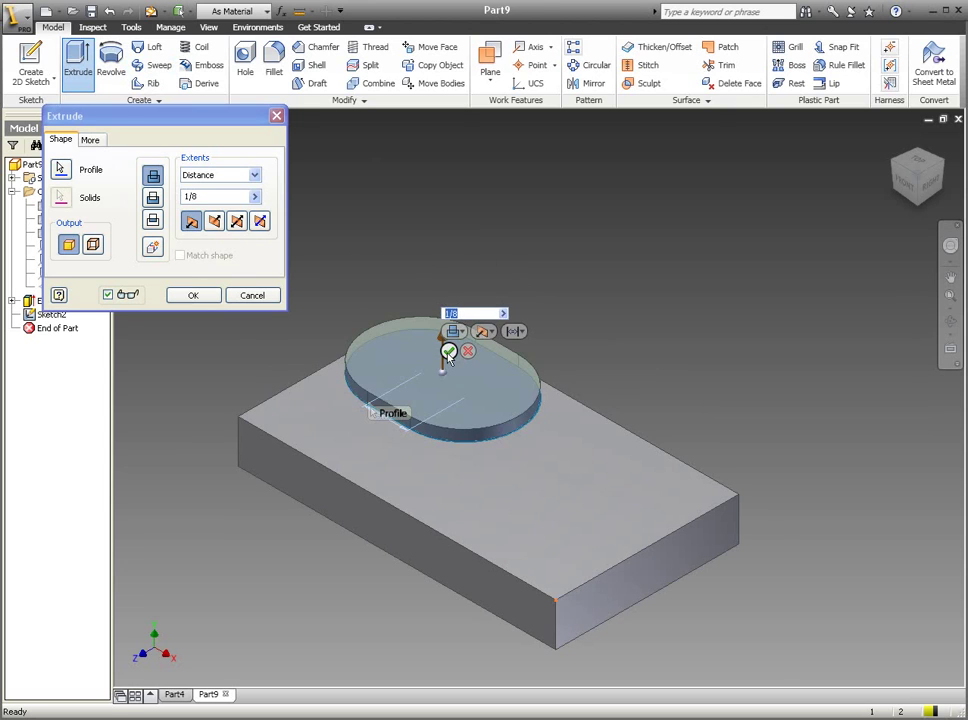
left_click(448, 351)
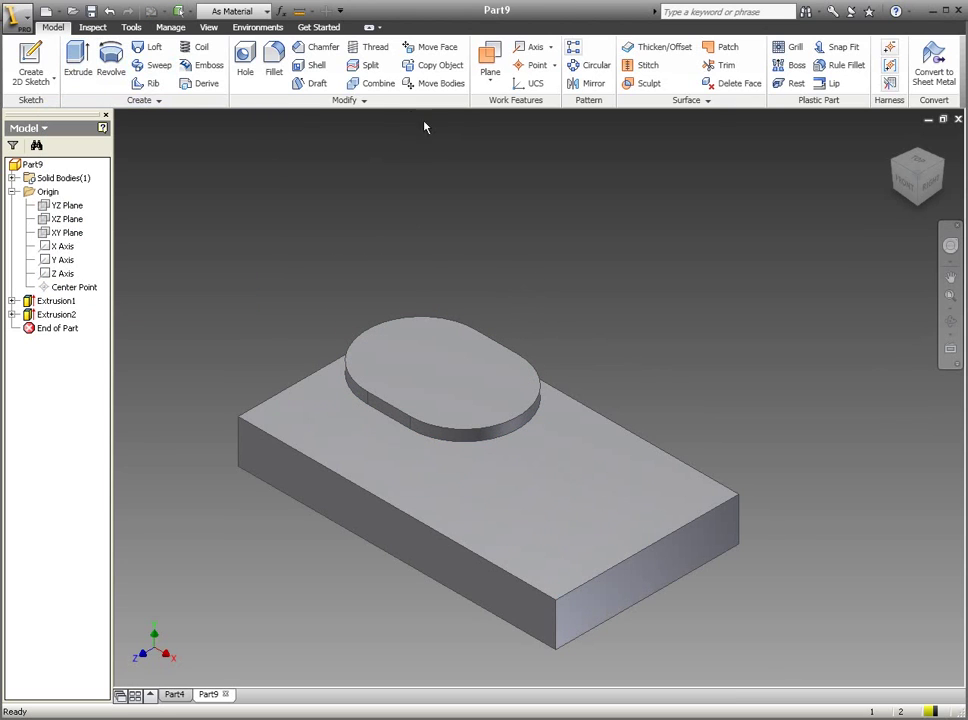
Mirror Extrusion1 and Extrusion2 across the block's front face, then view the part from below.
left_click(590, 87)
left_click(448, 338)
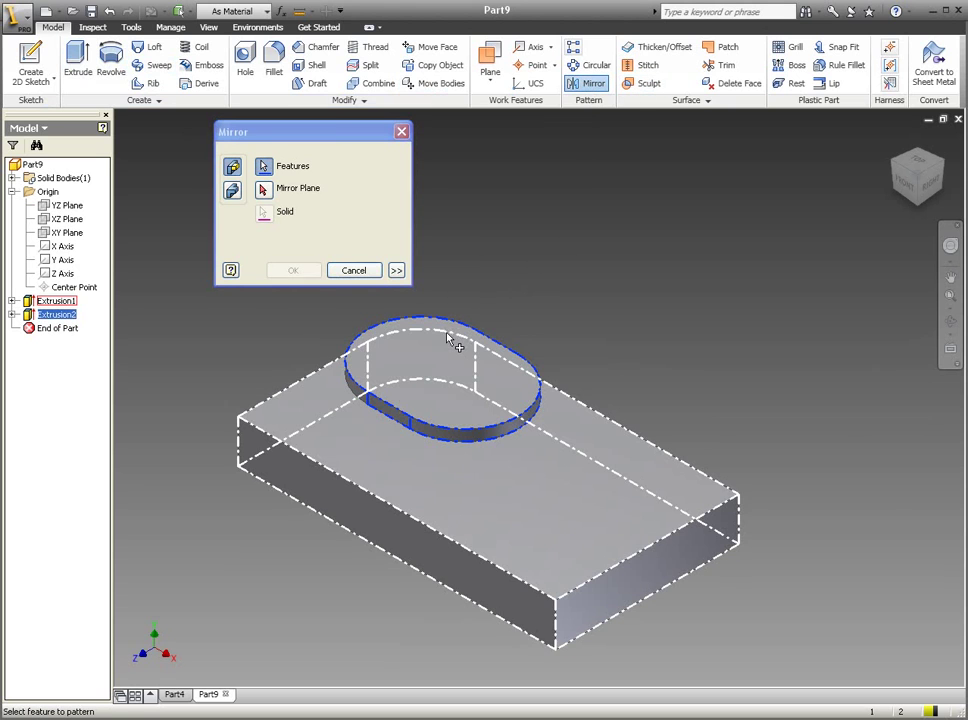
left_click(358, 443)
left_click(262, 189)
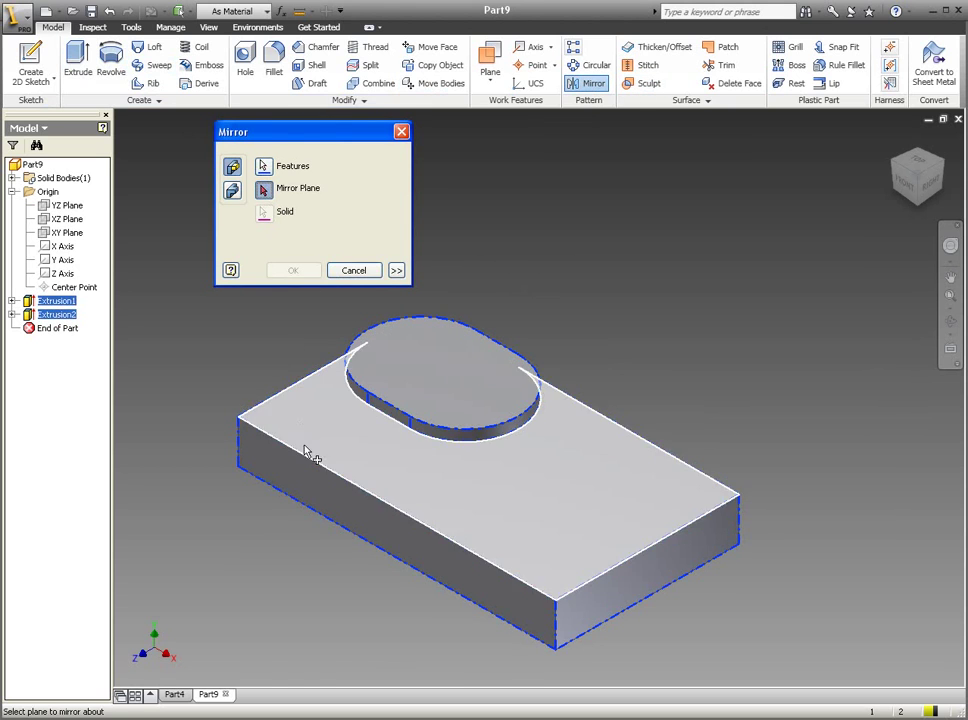
left_click(305, 482)
left_click(293, 271)
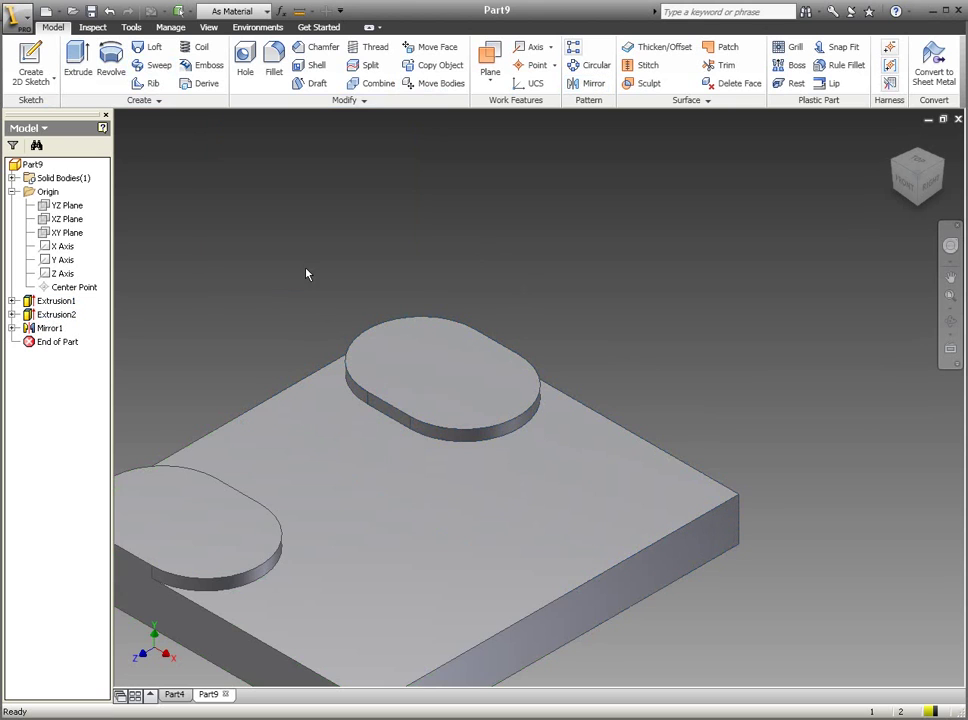
scroll(517, 295, "down", 3)
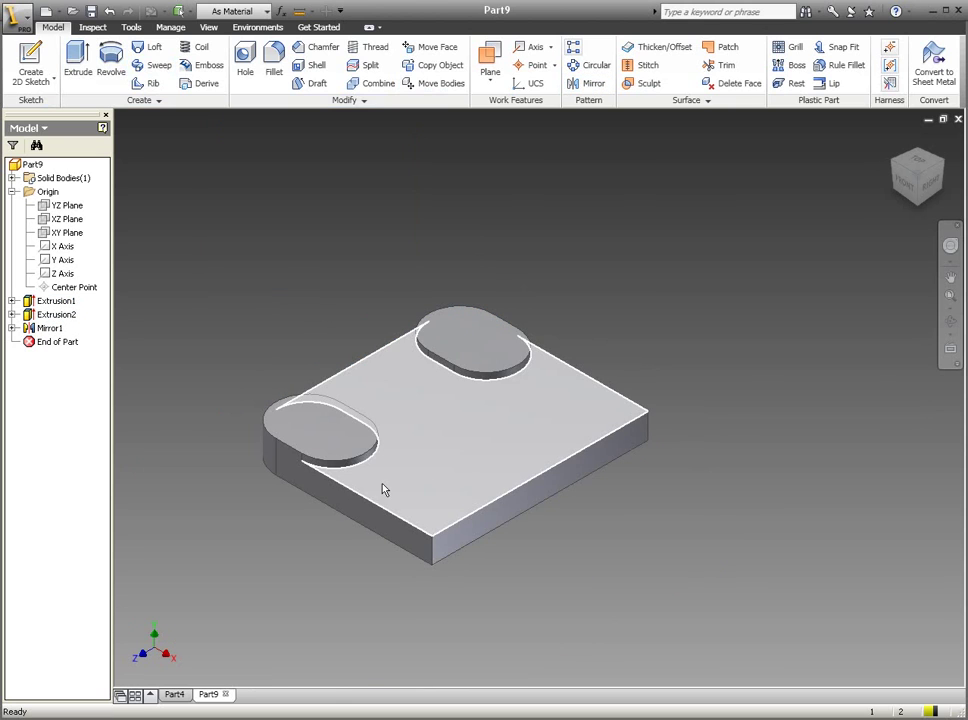
mouse_move(360, 493)
middle_mouse_down("shift")
mouse_move(389, 402)
mouse_move(380, 281)
mouse_move(339, 294)
mouse_move(486, 323)
middle_mouse_up("shift")
Start a sketch on the plate's underside and draw two circles along its upper edge.
left_click(486, 323)
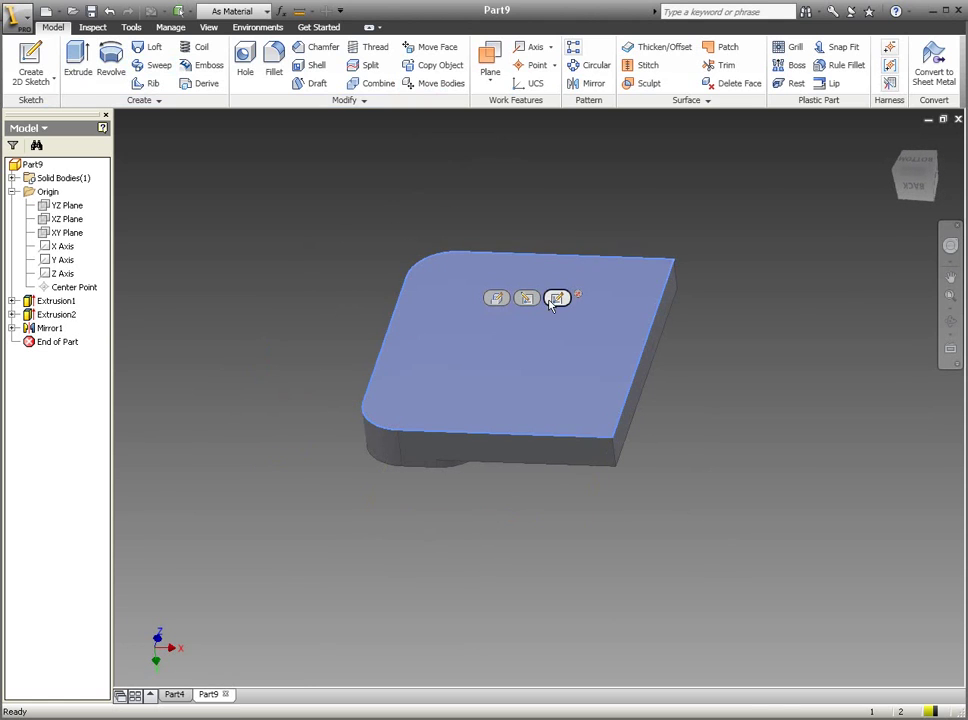
left_click(557, 299)
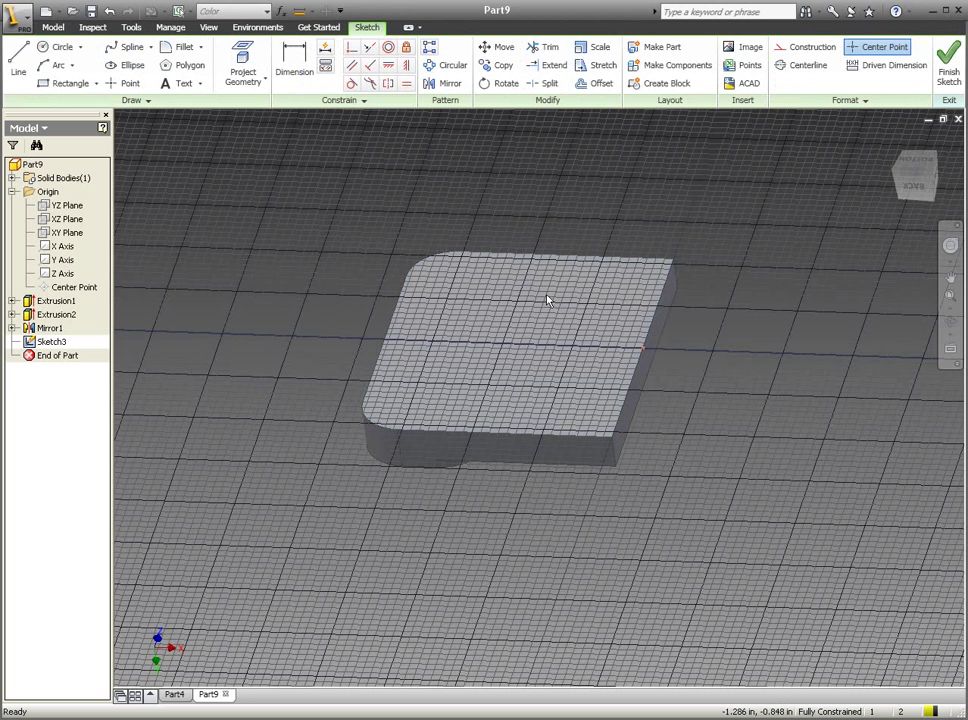
left_click(918, 164)
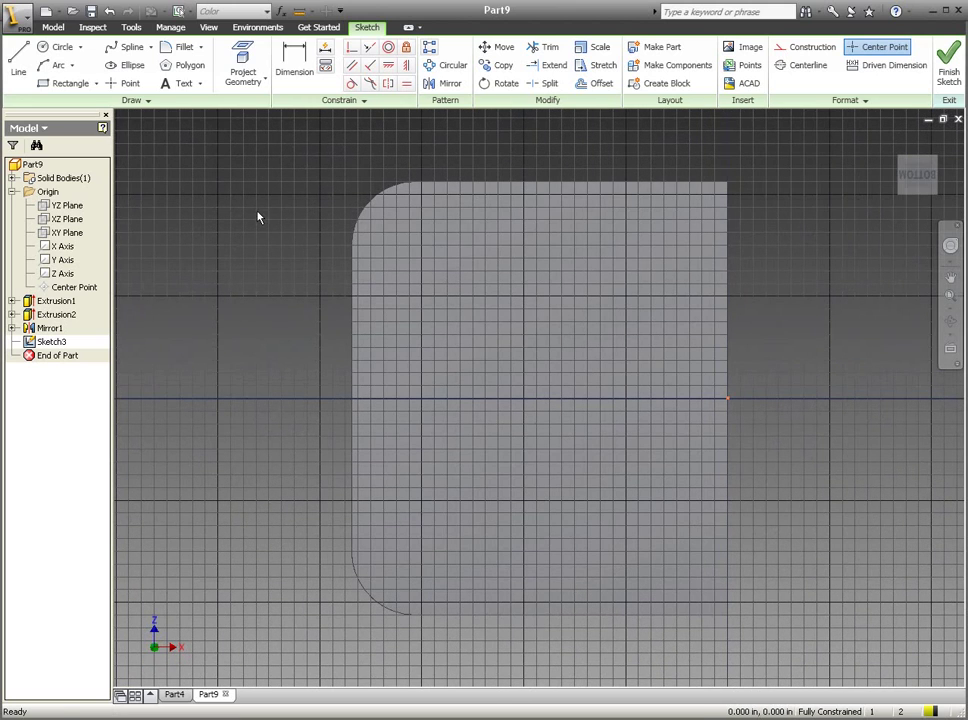
left_click(42, 47)
left_click(415, 235)
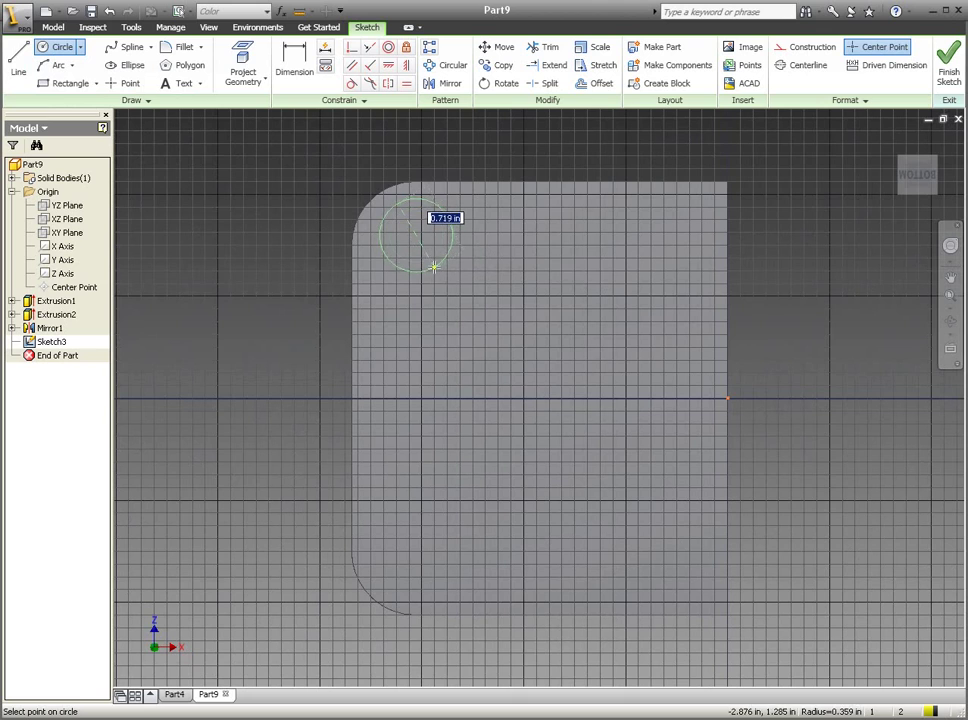
left_click(434, 267)
left_click(556, 235)
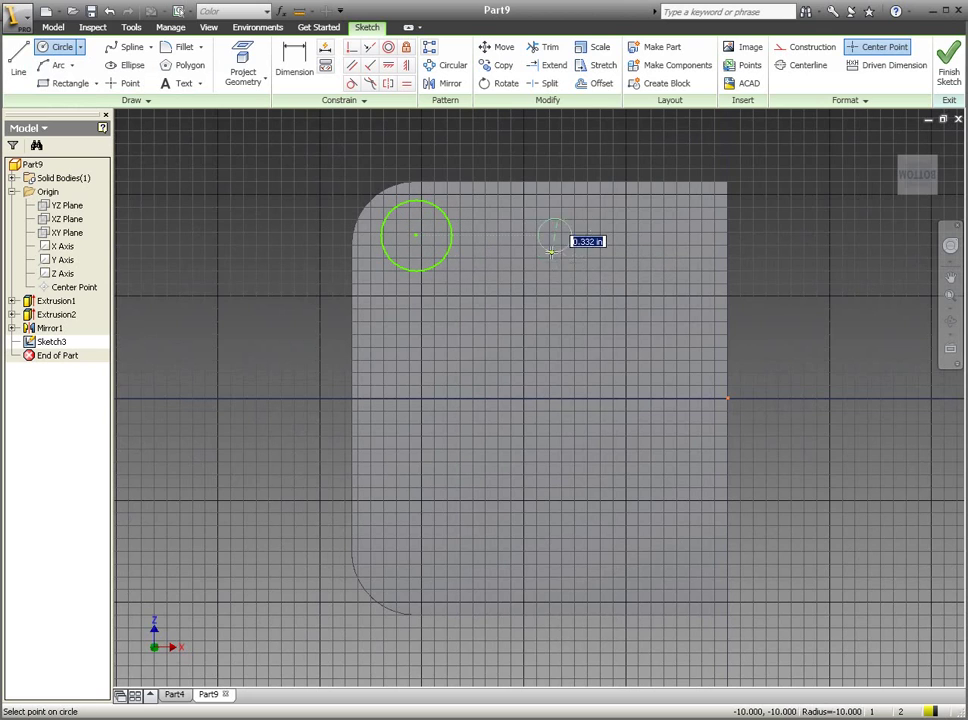
left_click(556, 271)
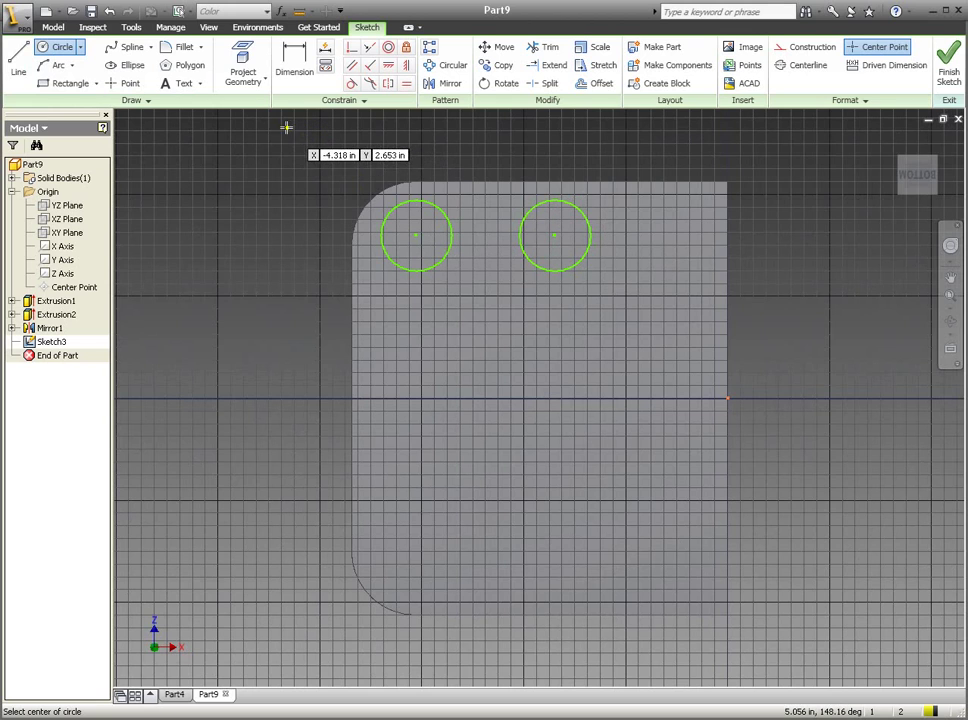
Add circles at the lower left, lower right and right middle of the underside.
left_click(416, 570)
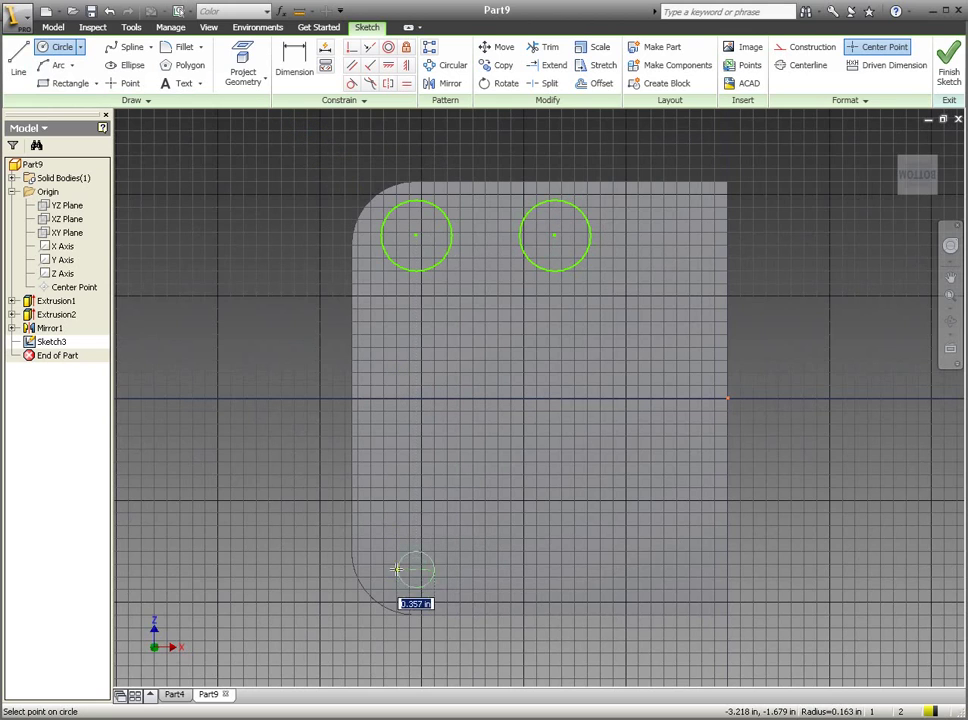
left_click(393, 593)
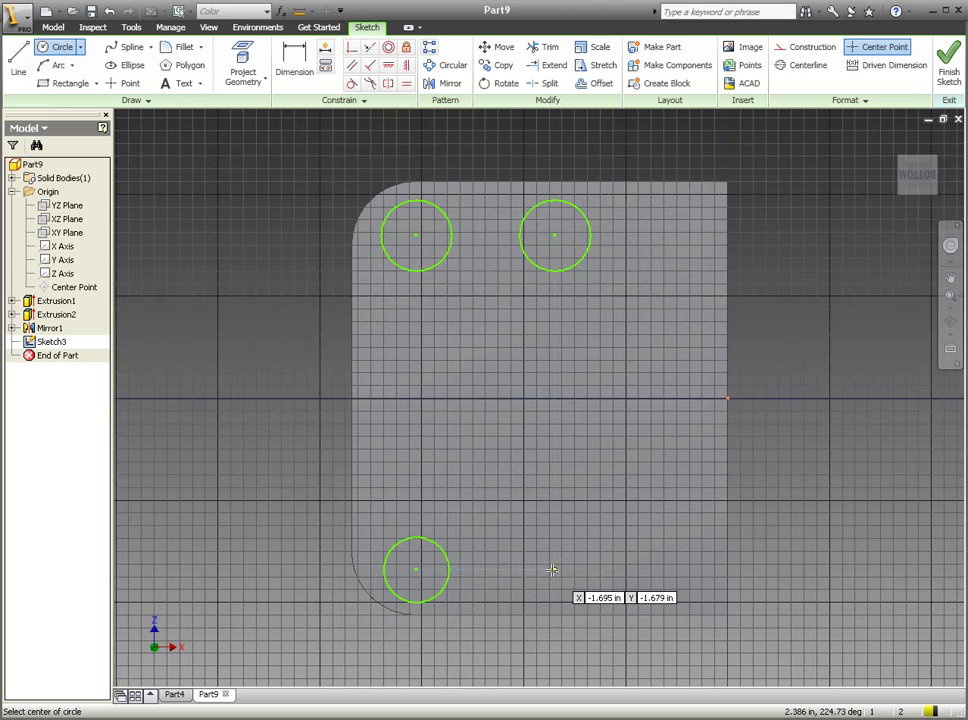
left_click(552, 570)
left_click(578, 568)
left_click(646, 398)
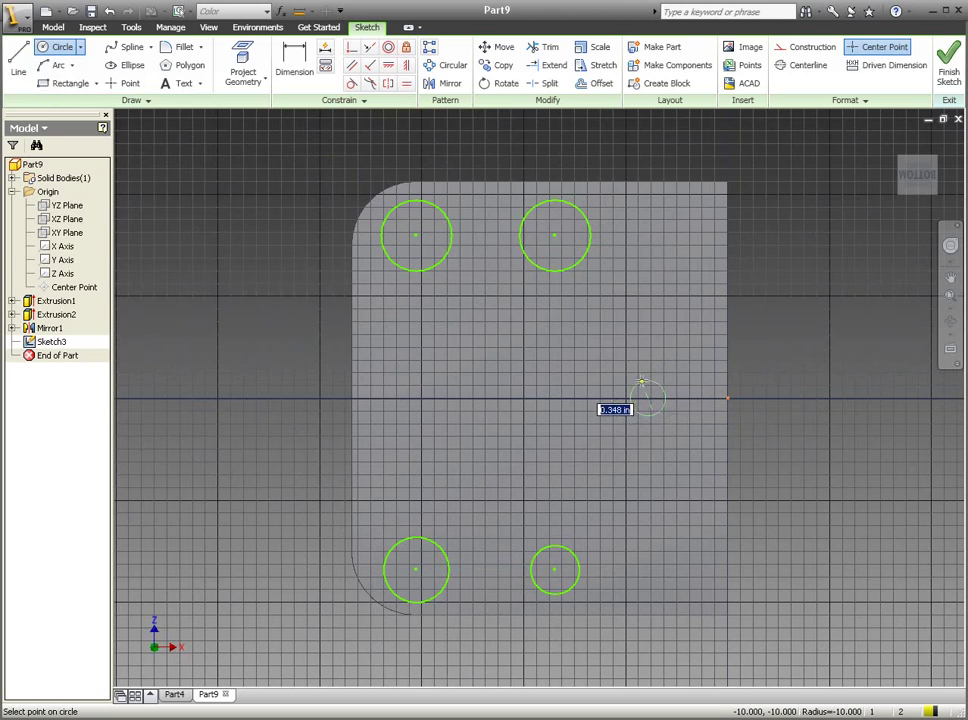
left_click(640, 358)
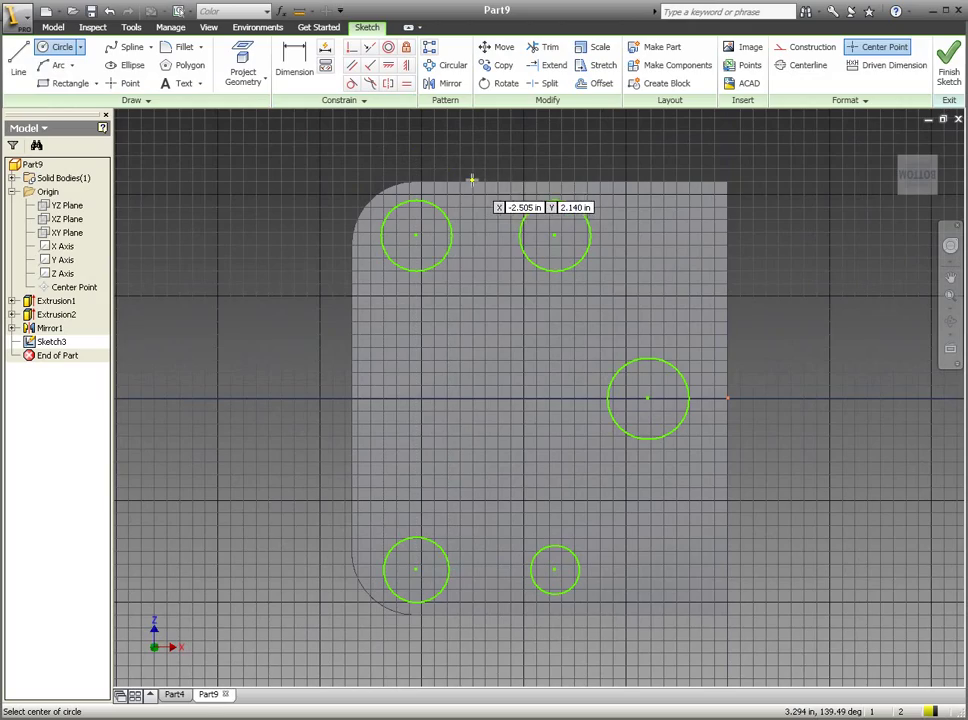
middle_click_drag(471, 178, 432, 309, "shift")
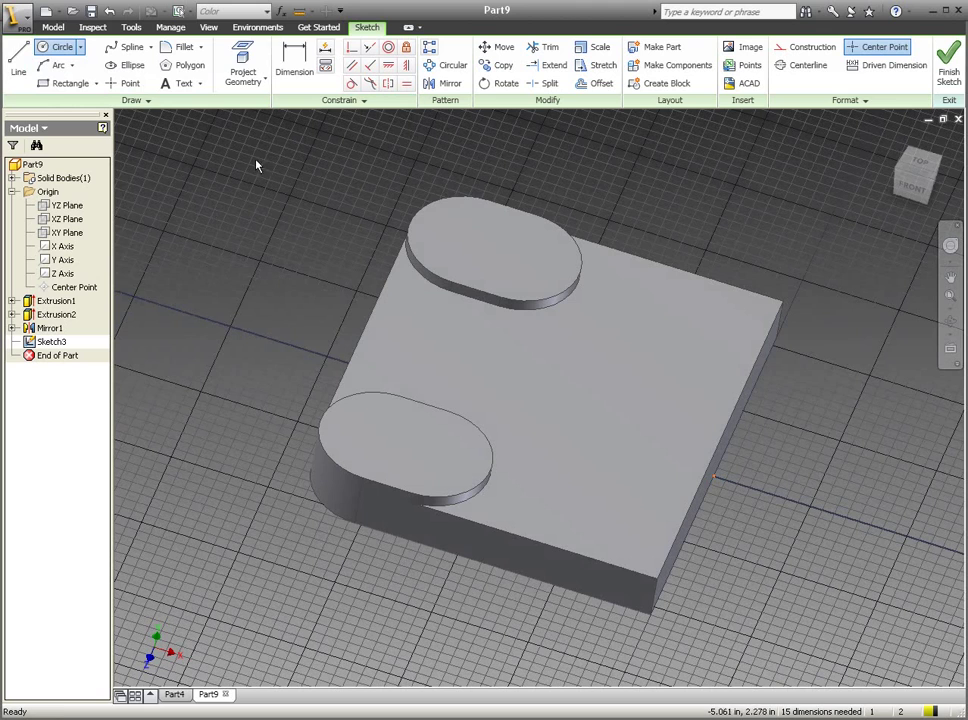
Project the lower pad's left and right rounded edges into Sketch3 as reference arcs.
left_click(245, 62)
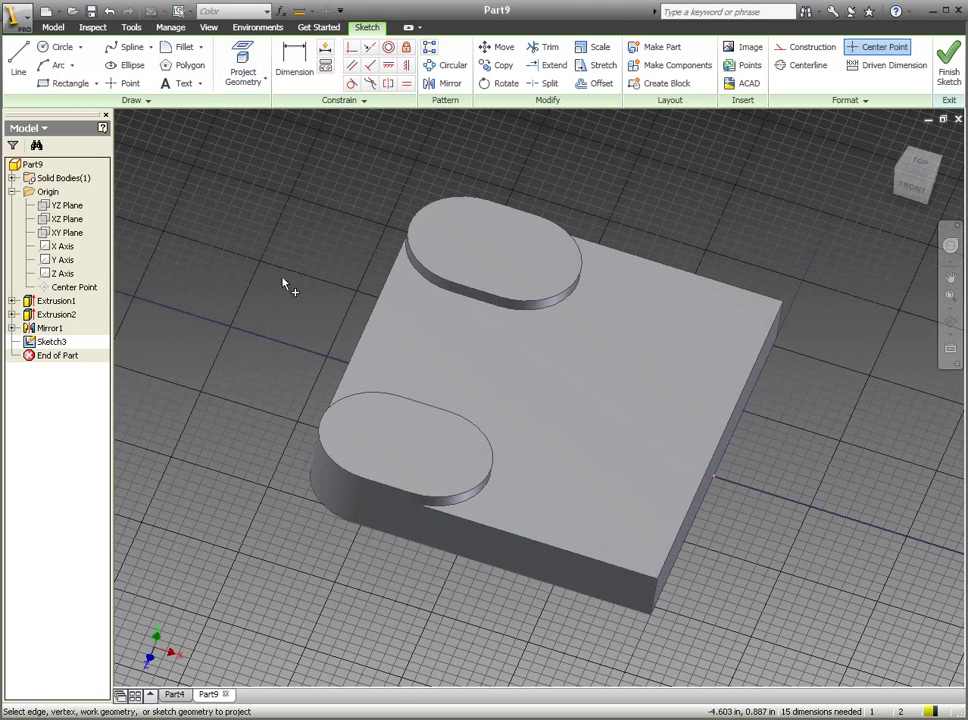
left_click(324, 415)
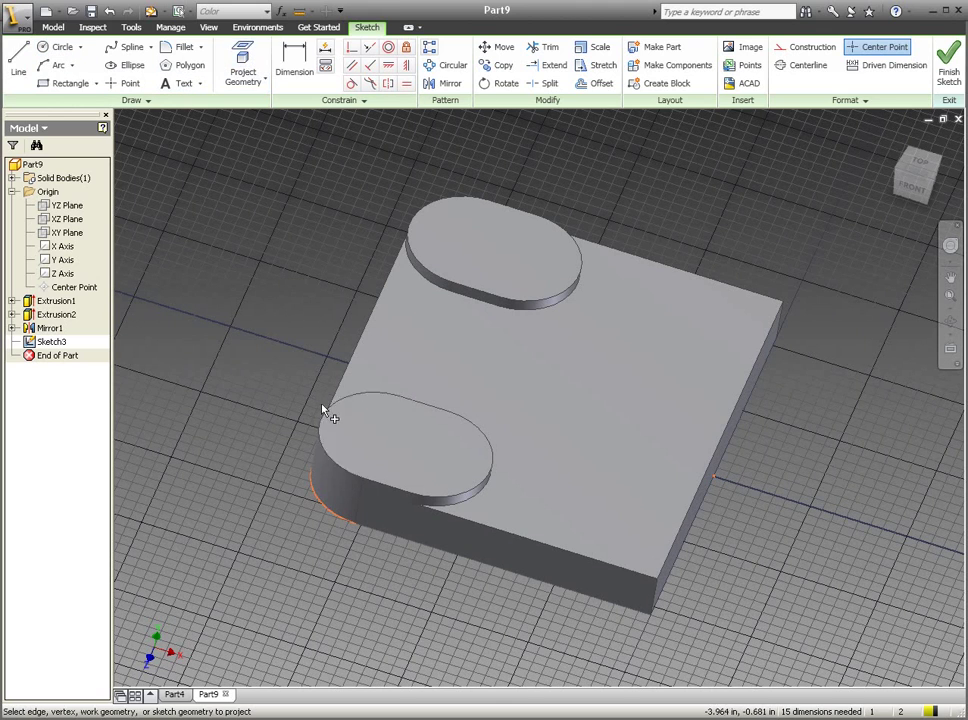
left_click(493, 456)
middle_click_drag(372, 557, 388, 470, "shift")
key("F5")
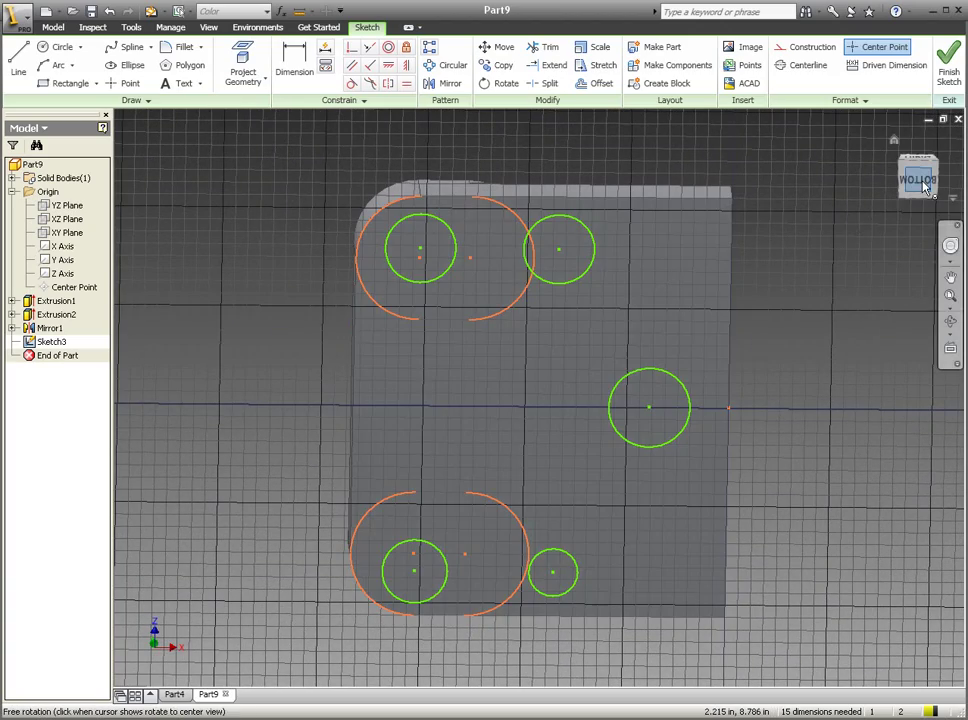
Make the two upper circles equal in size with horizontally aligned centres.
left_click(918, 180)
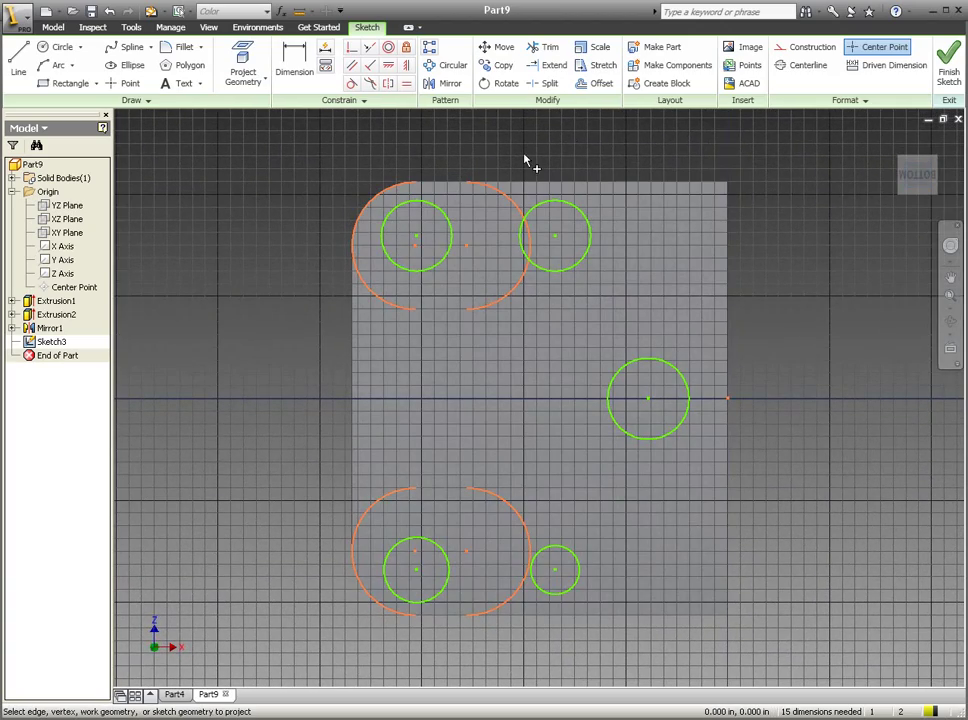
scroll(470, 150, "up", 3)
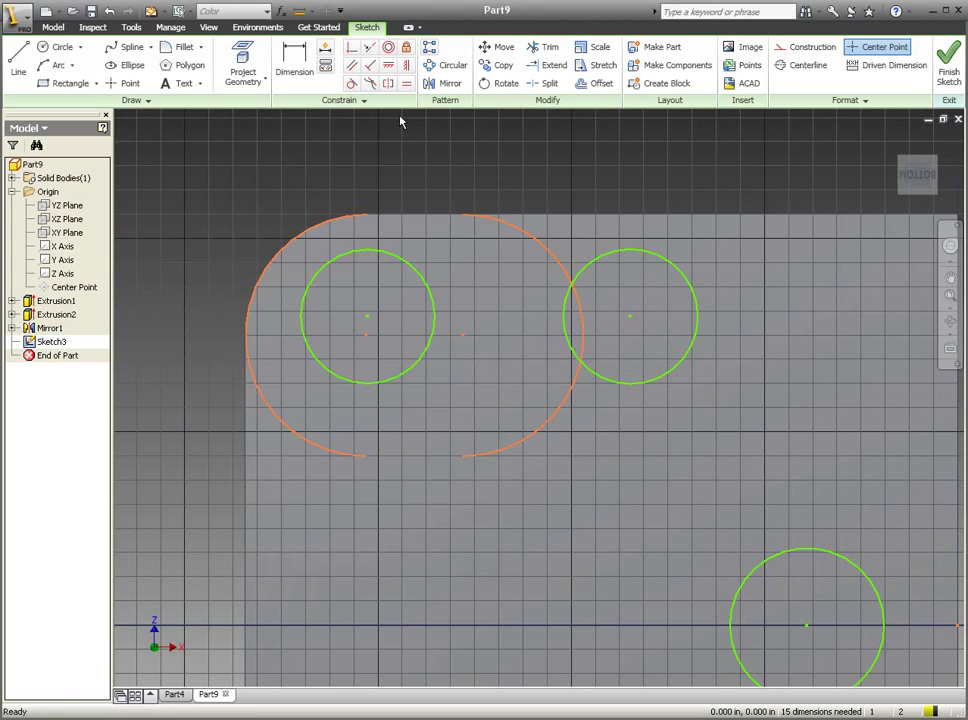
left_click(20, 58)
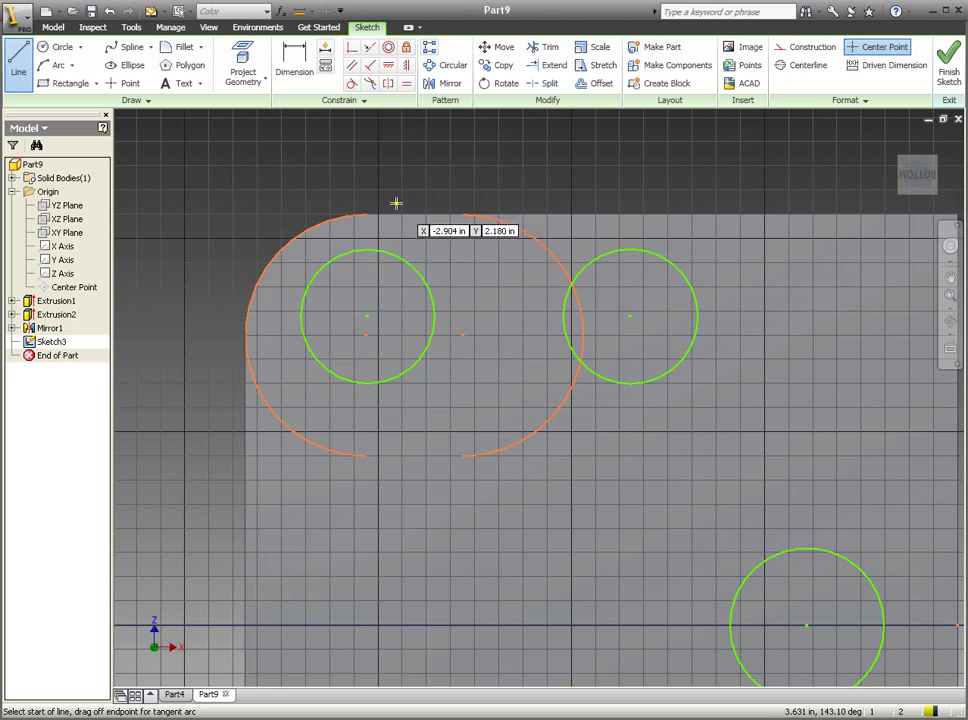
key("Escape")
left_click(406, 83)
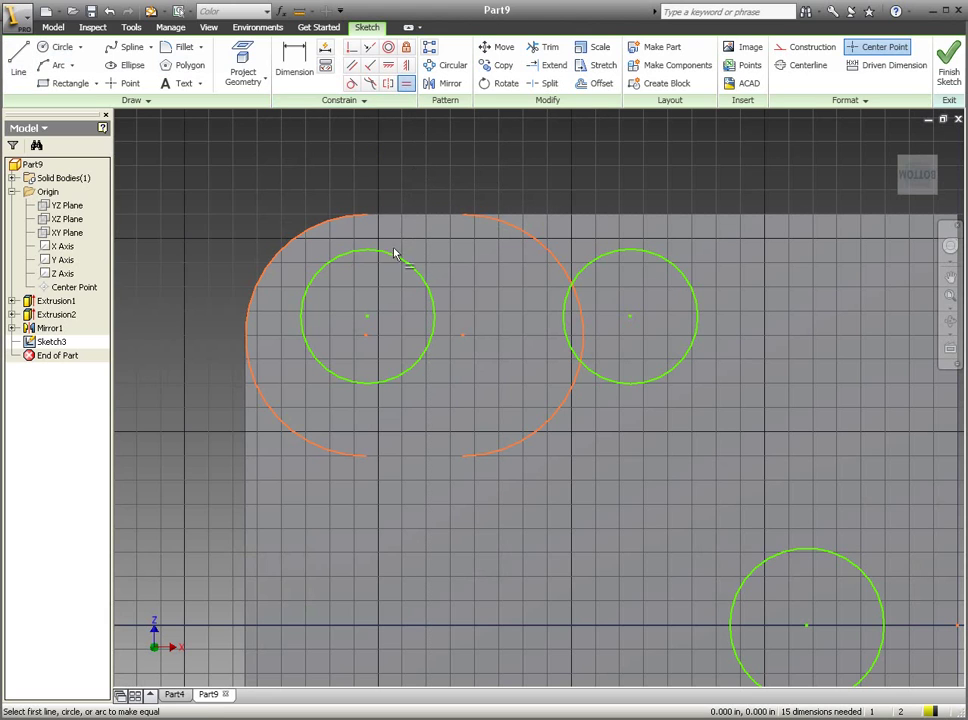
left_click(395, 254)
left_click(617, 257)
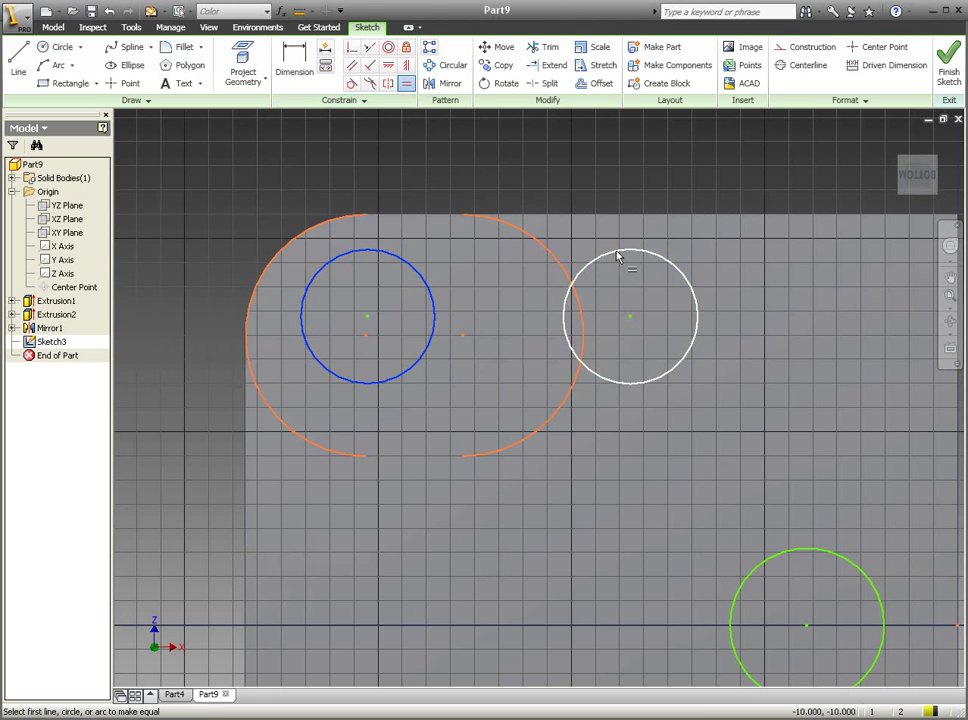
left_click(388, 65)
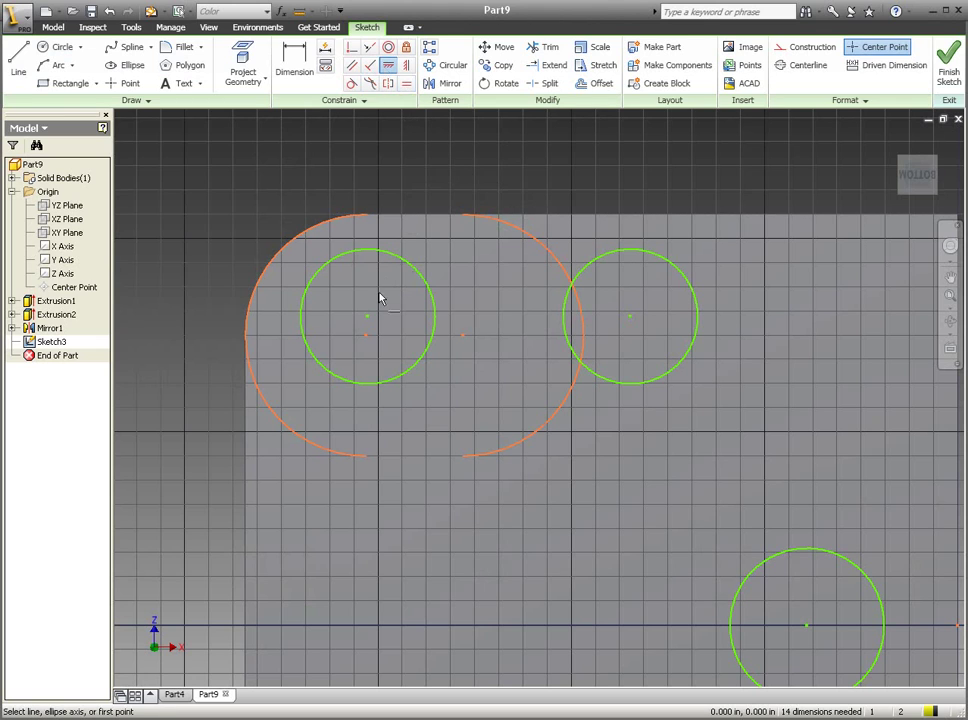
left_click(367, 317)
left_click(629, 317)
Draw a top line tangent to both upper circles.
left_click(18, 62)
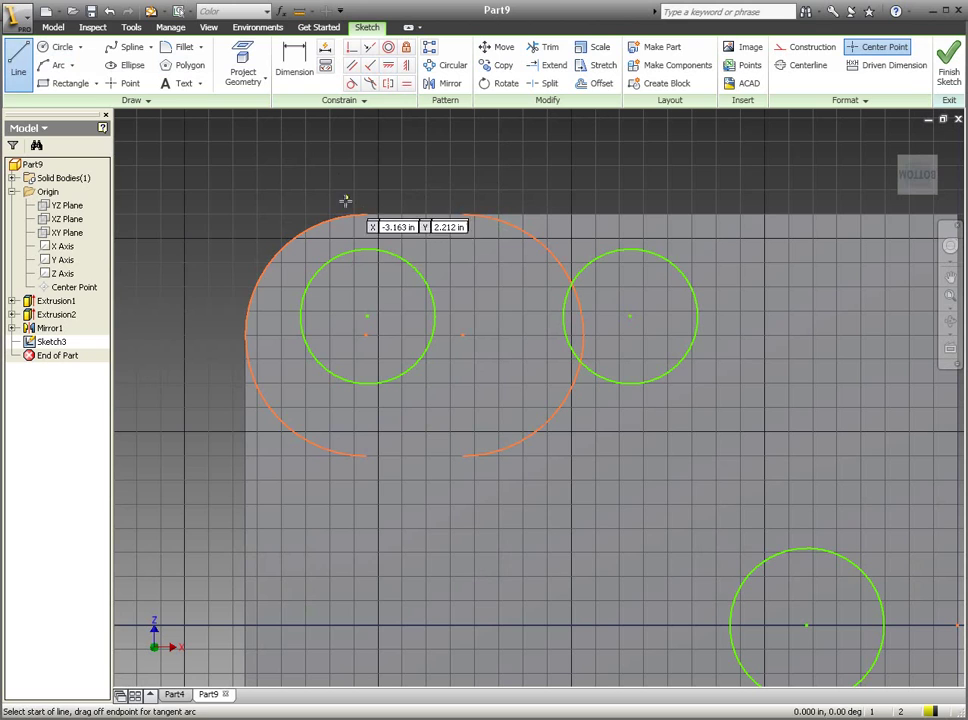
left_click(368, 249)
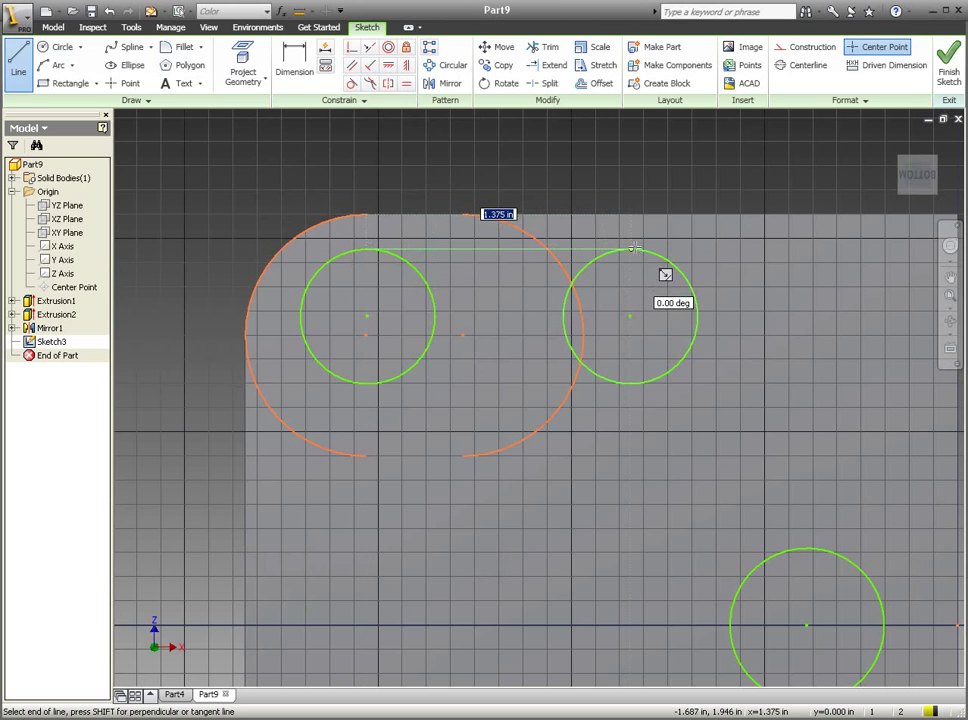
left_click(631, 249)
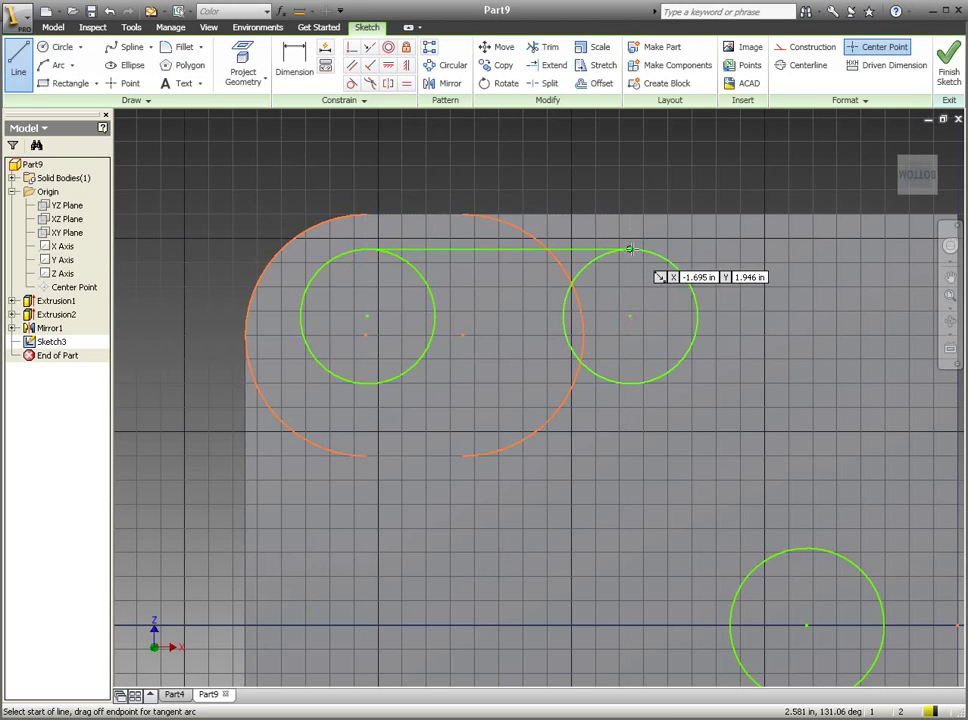
left_click(369, 83)
left_click(403, 259)
left_click(411, 252)
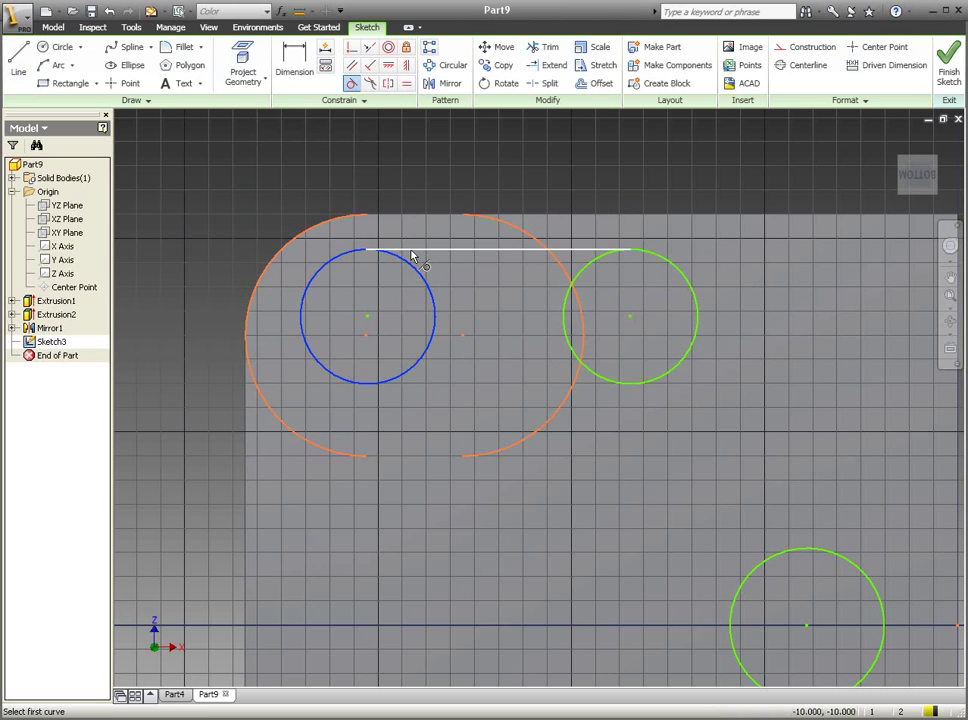
left_click(600, 261)
left_click(574, 250)
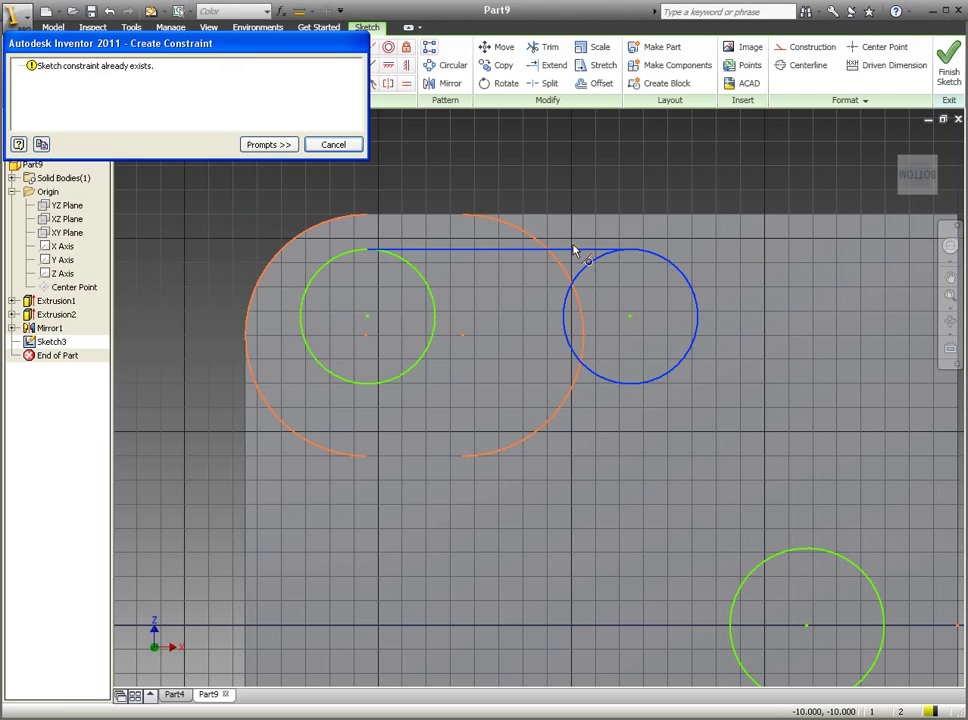
left_click(335, 146)
scroll(367, 180, "down", 2)
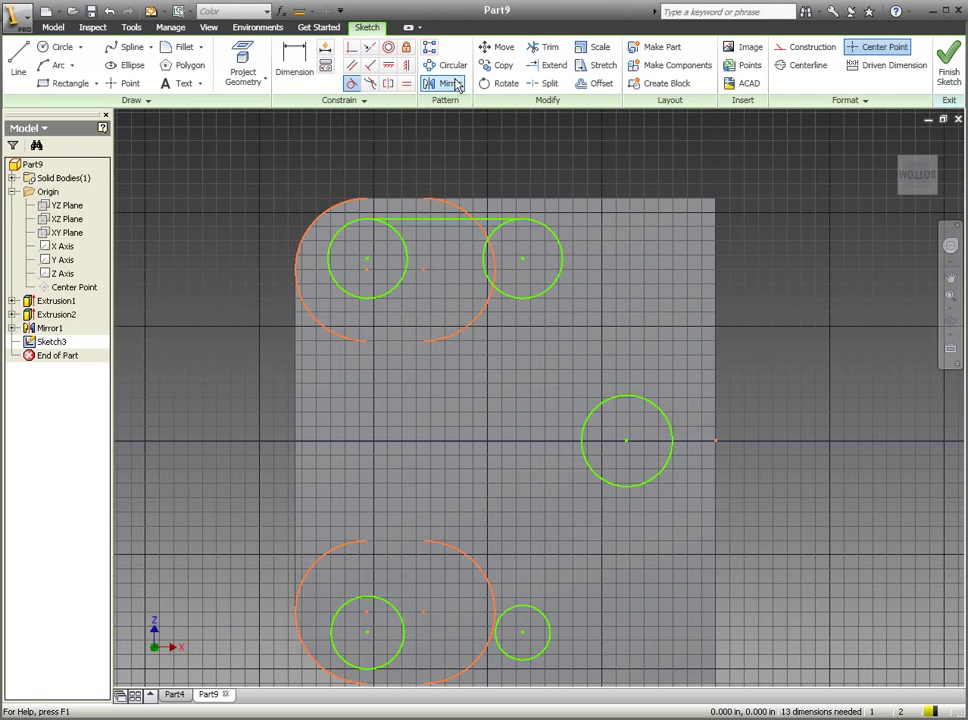
Draw a slanted line to the middle circle and level the plate-edge point and lower circle centres.
left_click(18, 62)
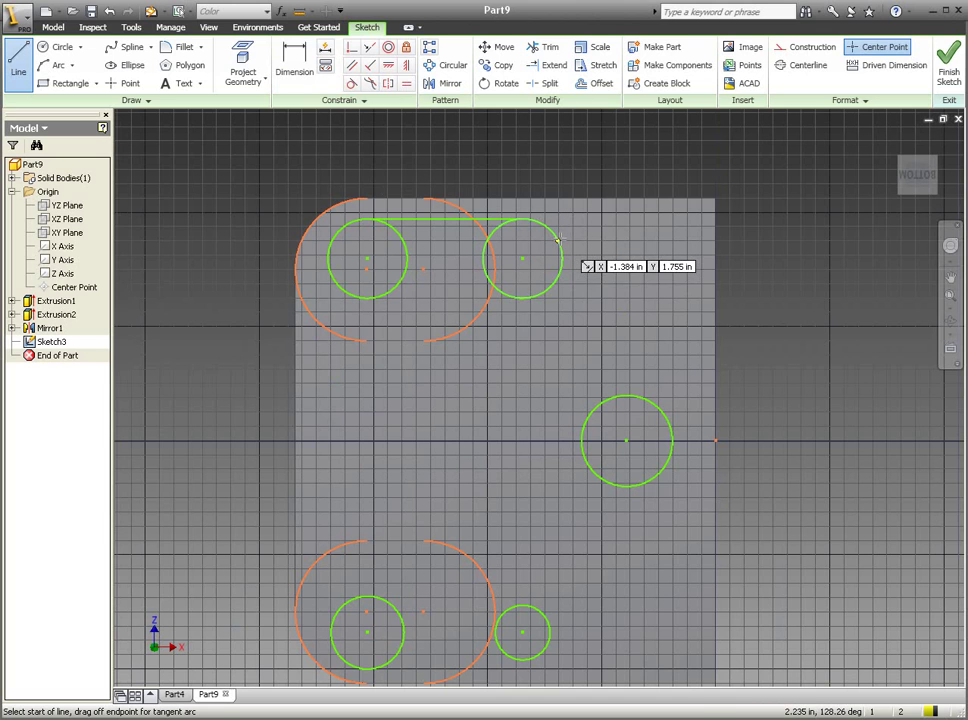
left_click(560, 241)
double_click(667, 412)
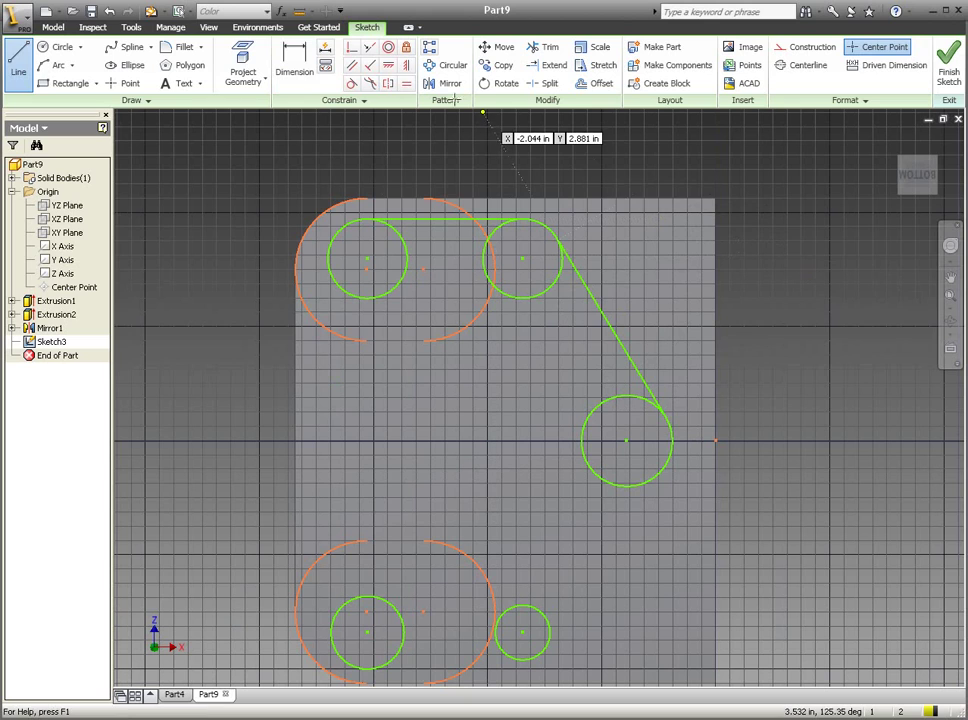
left_click(388, 65)
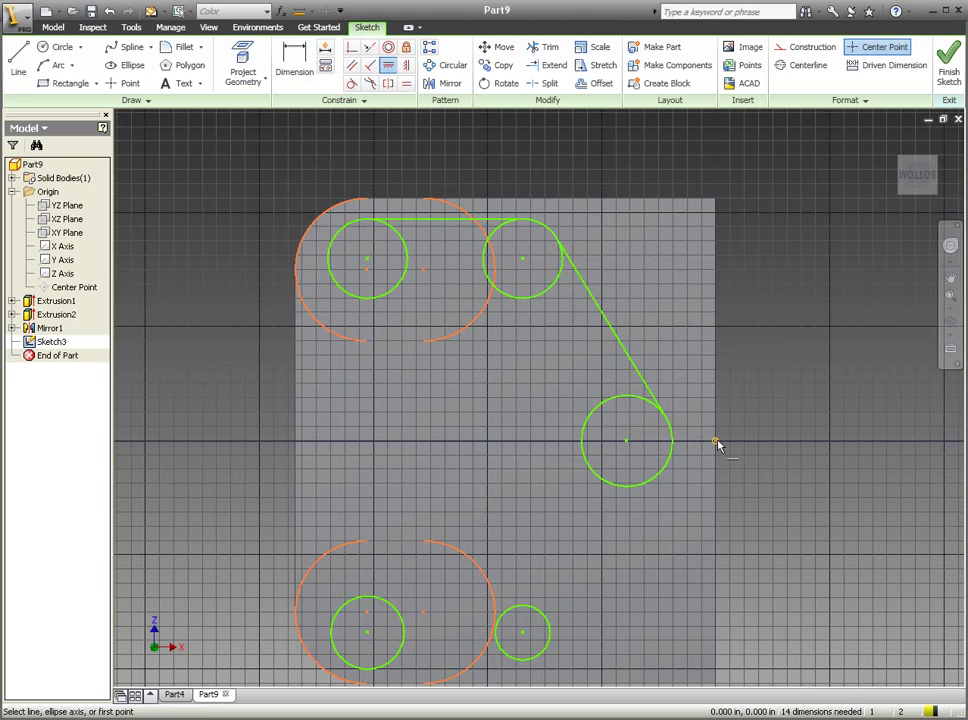
left_click(716, 440)
left_click(626, 441)
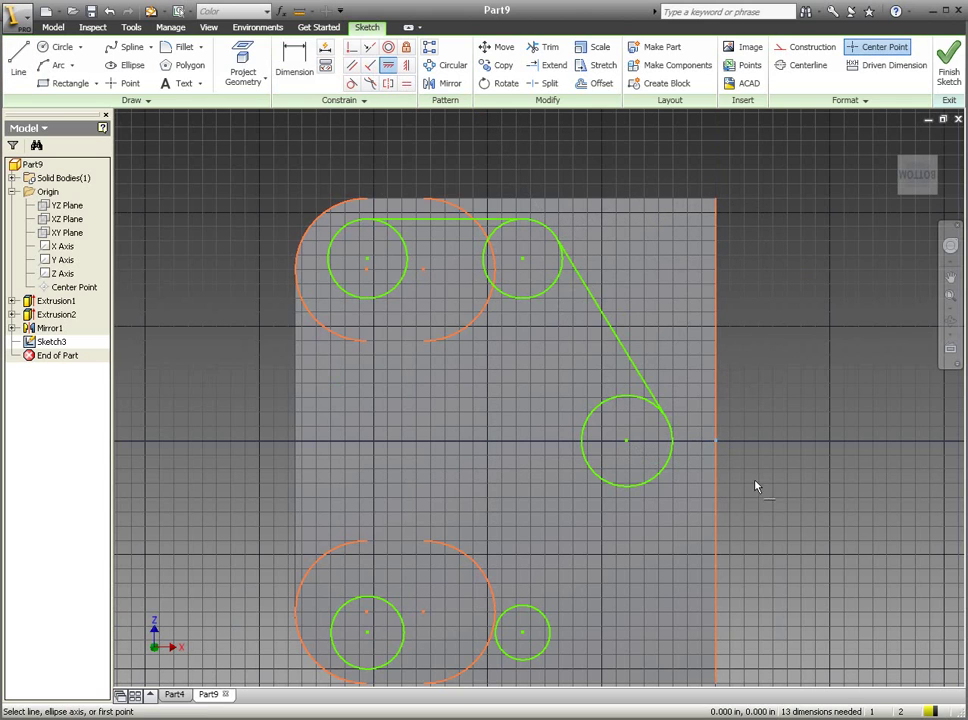
left_click(522, 632)
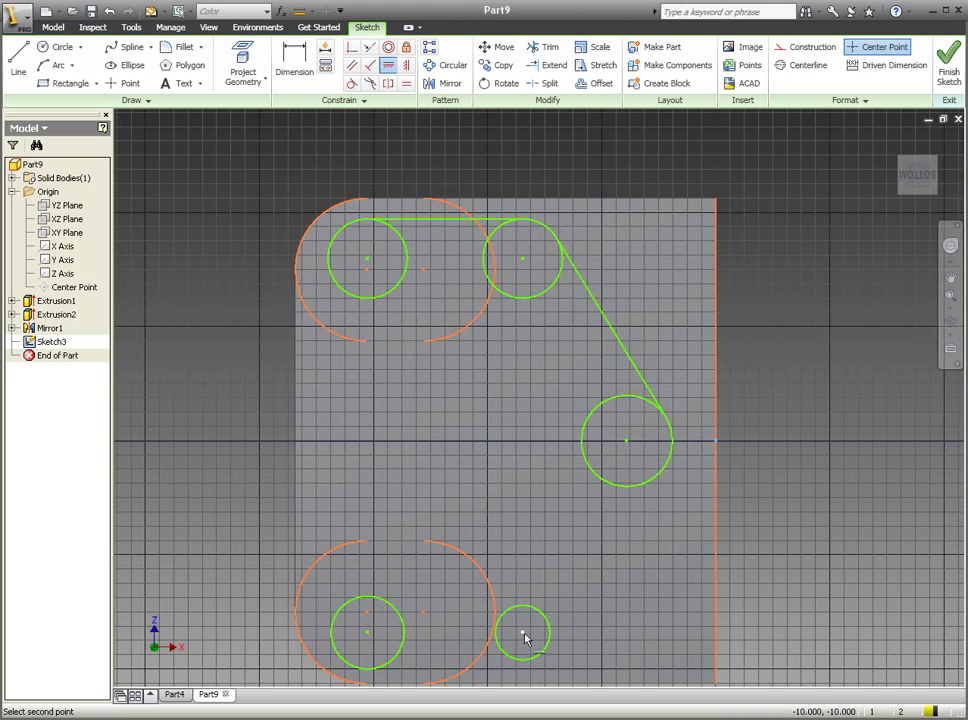
left_click(367, 632)
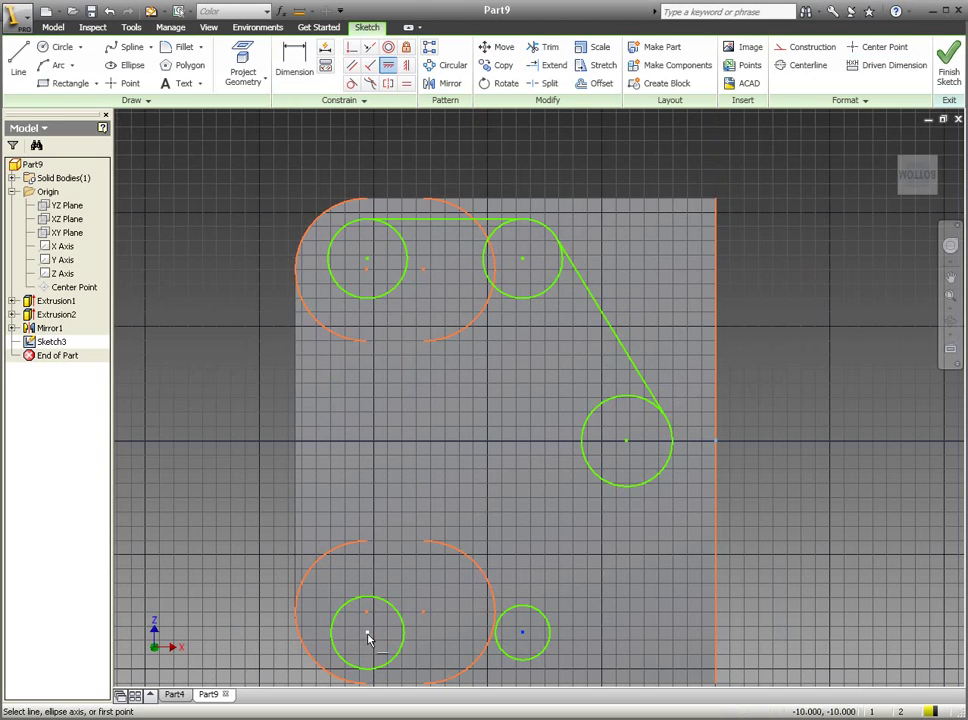
Make the small lower-right circle equal to the lower-left circle.
left_click(407, 85)
left_click(402, 644)
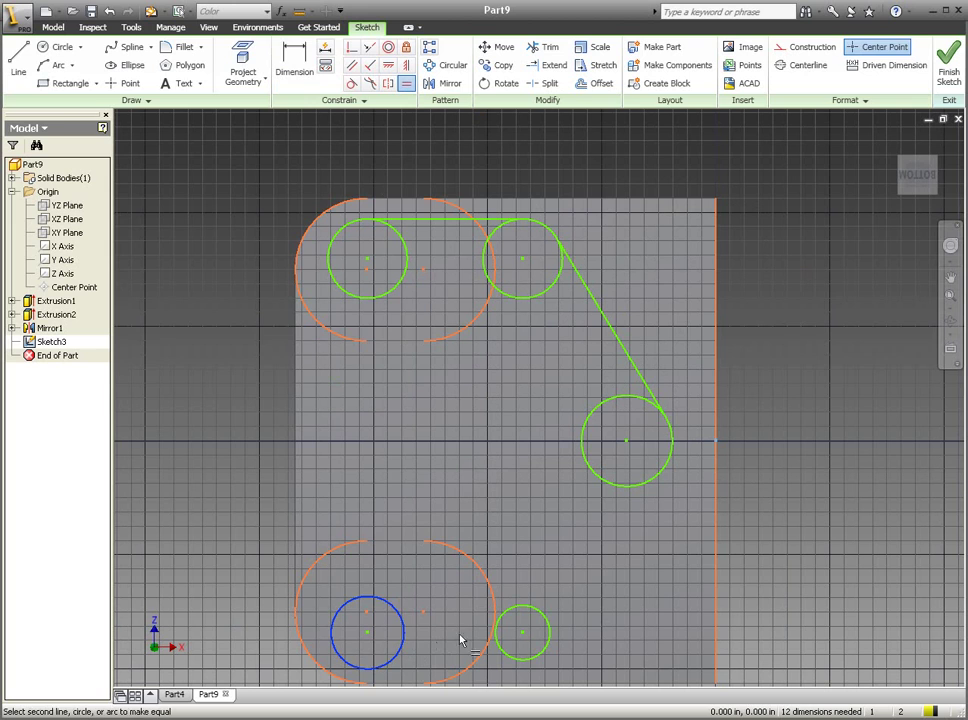
left_click(503, 654)
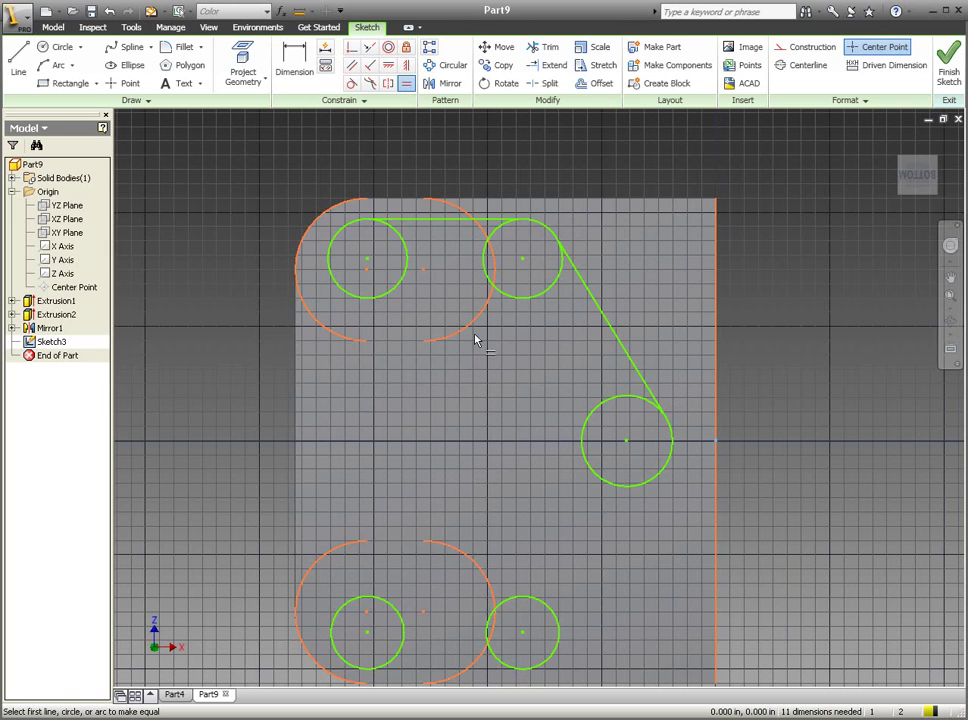
scroll(476, 341, "down", 3)
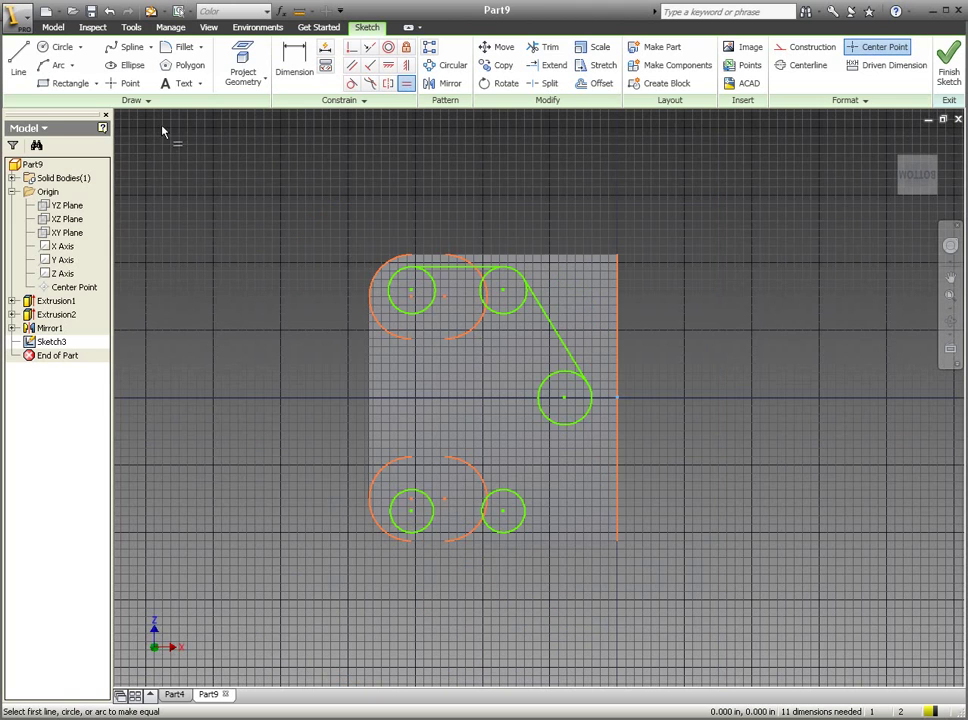
Draw the left vertical line from the upper-left circle down to the lower-left circle.
left_click(18, 60)
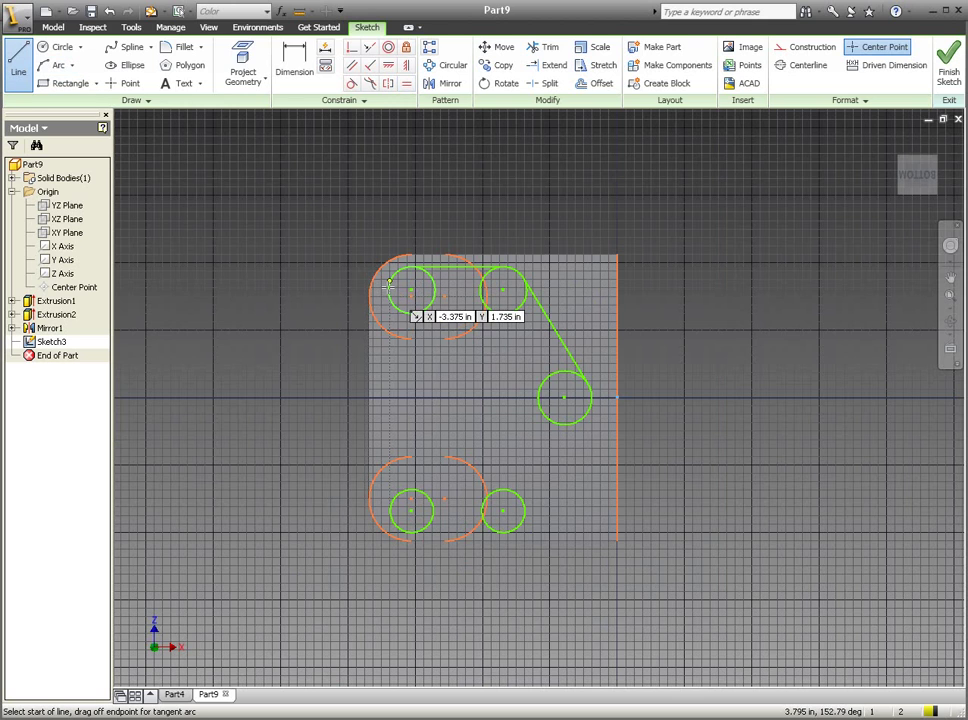
scroll(390, 288, "up", 3)
scroll(390, 289, "up", 2)
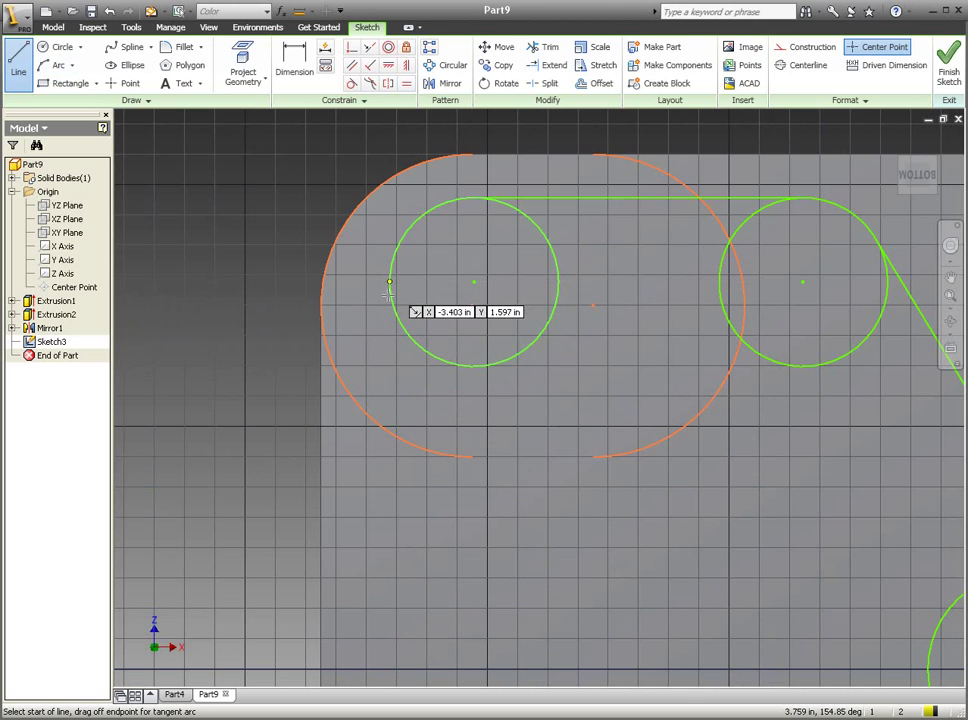
left_click(388, 292)
scroll(388, 300, "down", 4)
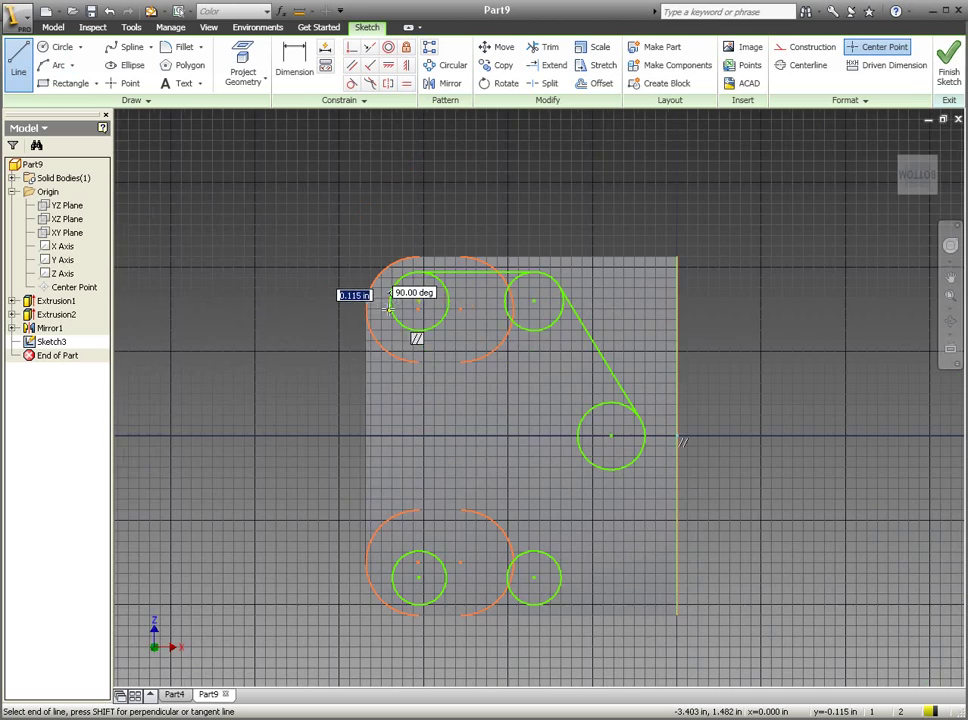
scroll(390, 603, "up", 2)
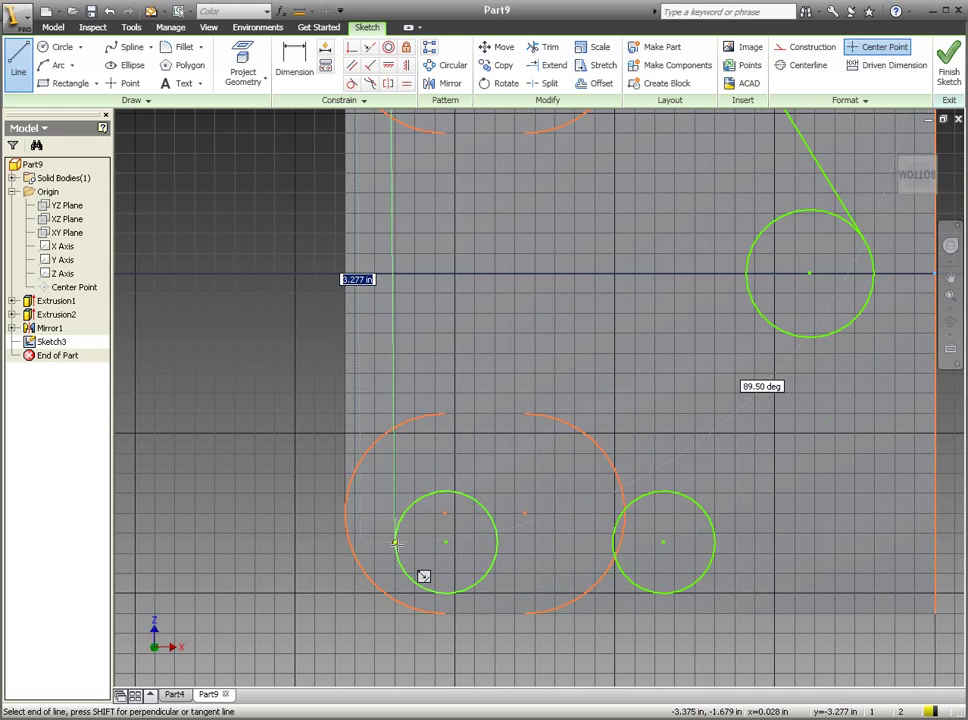
left_click(395, 543)
scroll(418, 550, "down", 5)
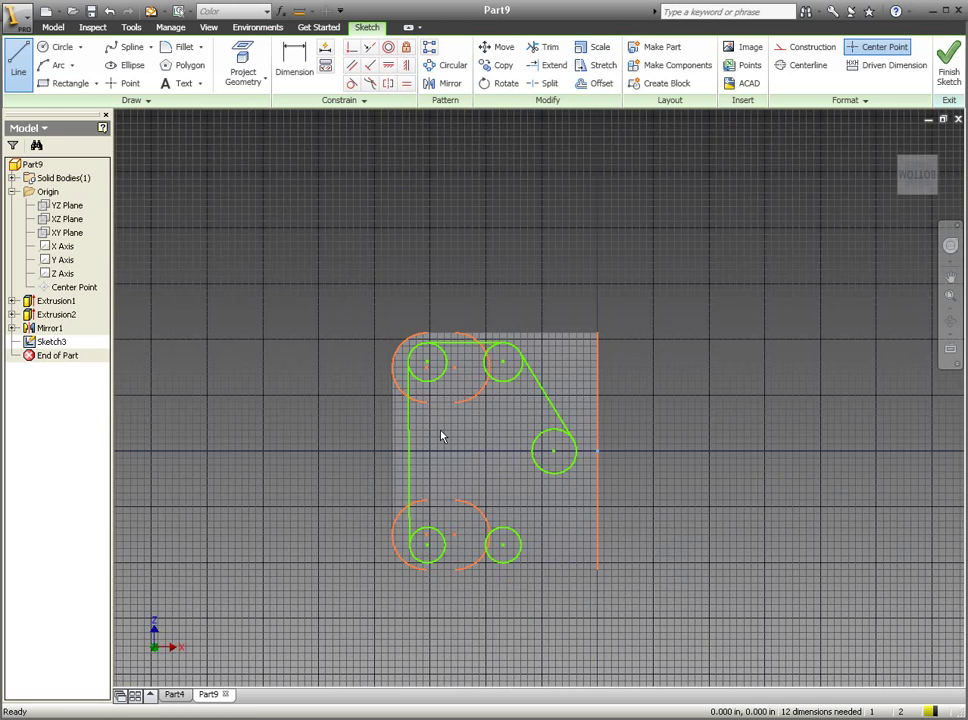
key("Escape")
scroll(441, 436, "up", 3)
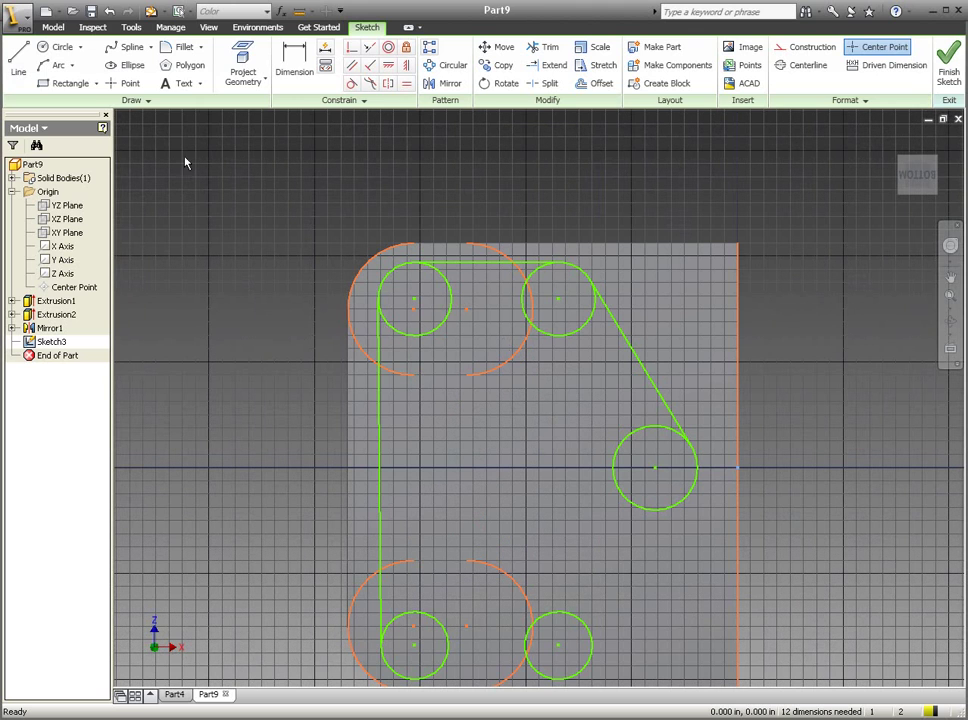
middle_click_drag(475, 408, 467, 353)
Draw the bottom line between the lower circles and a slanted line up to the middle circle.
key("l")
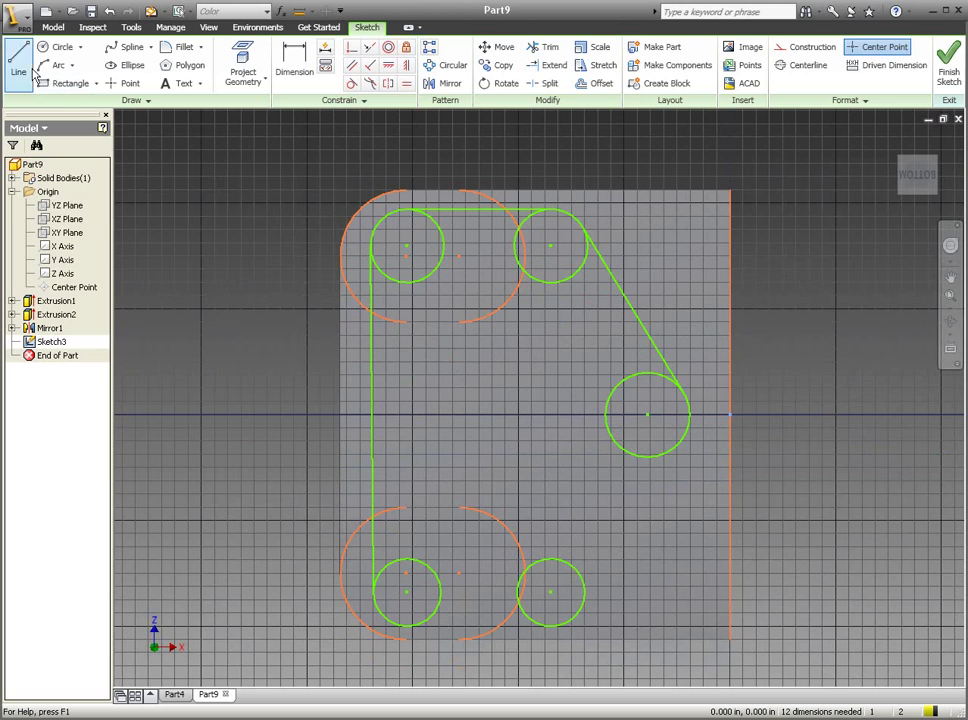
left_click(408, 625)
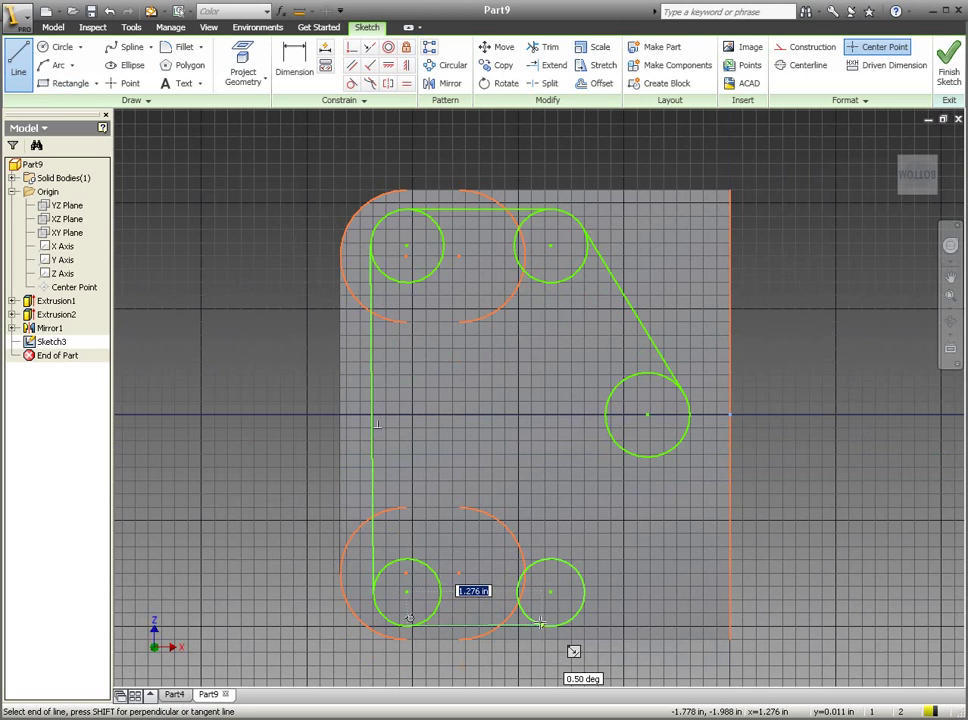
left_click(562, 623)
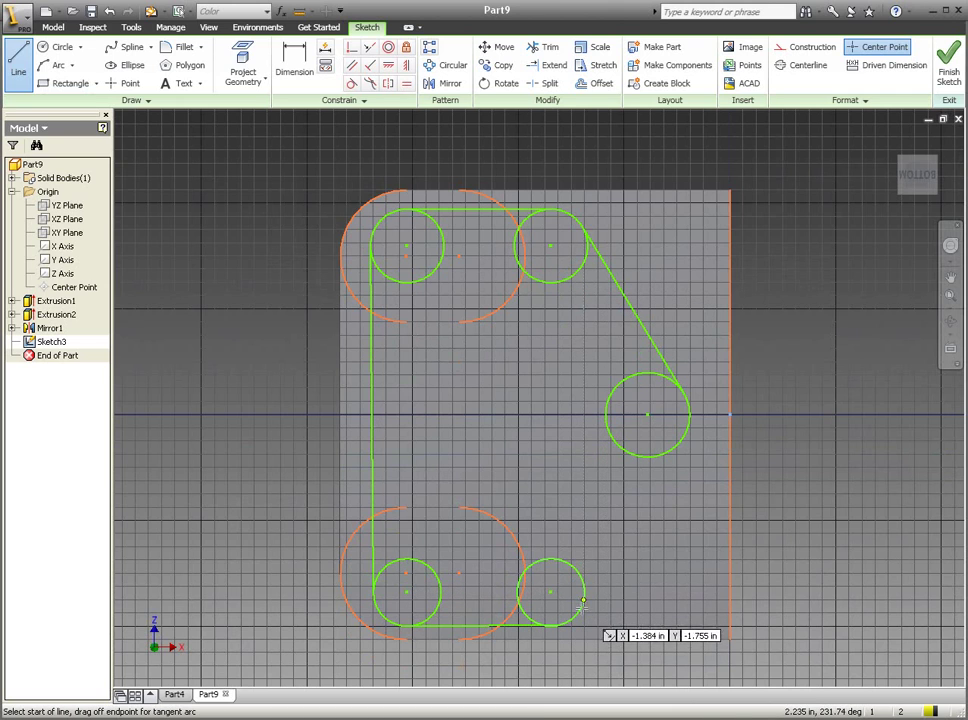
left_click(580, 604)
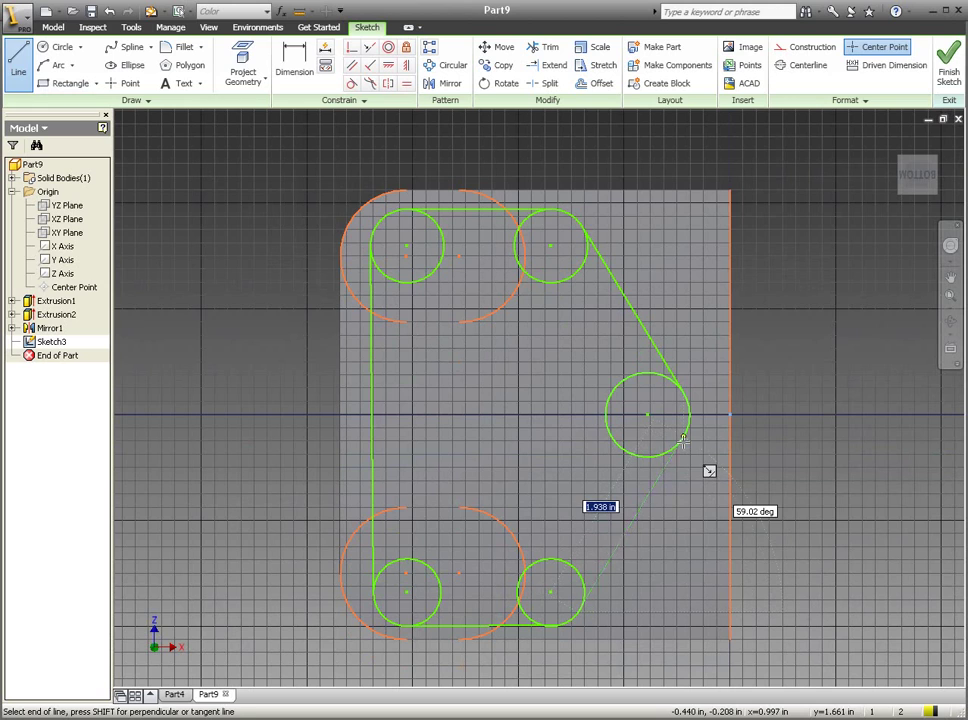
left_click(683, 441)
key("Escape")
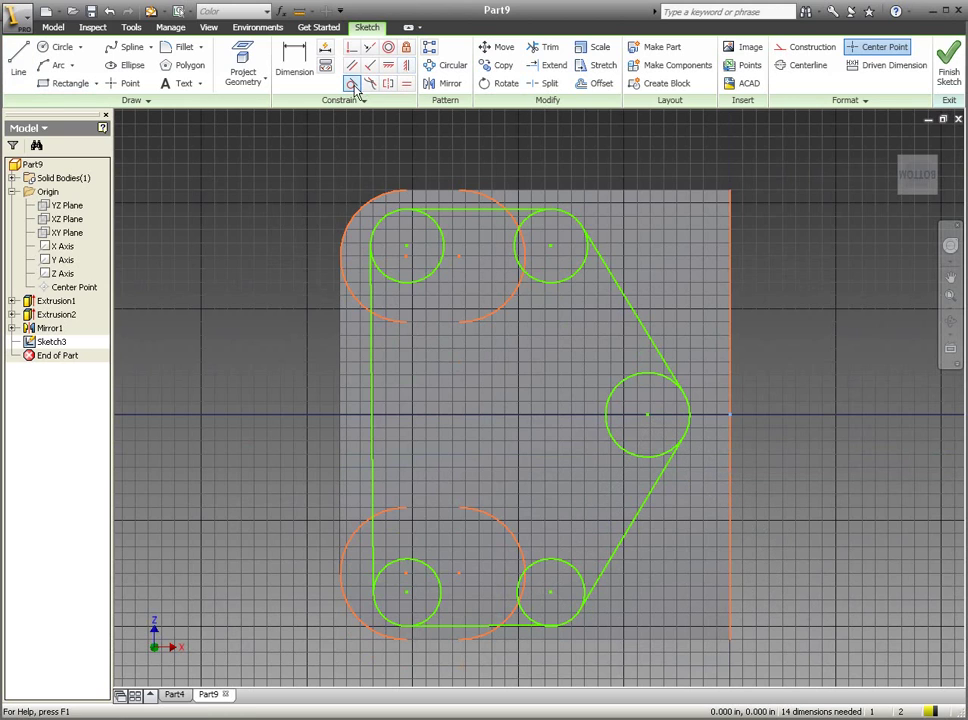
Make the lower slanted line tangent to the middle and lower-right circles.
left_click(353, 85)
left_click(657, 456)
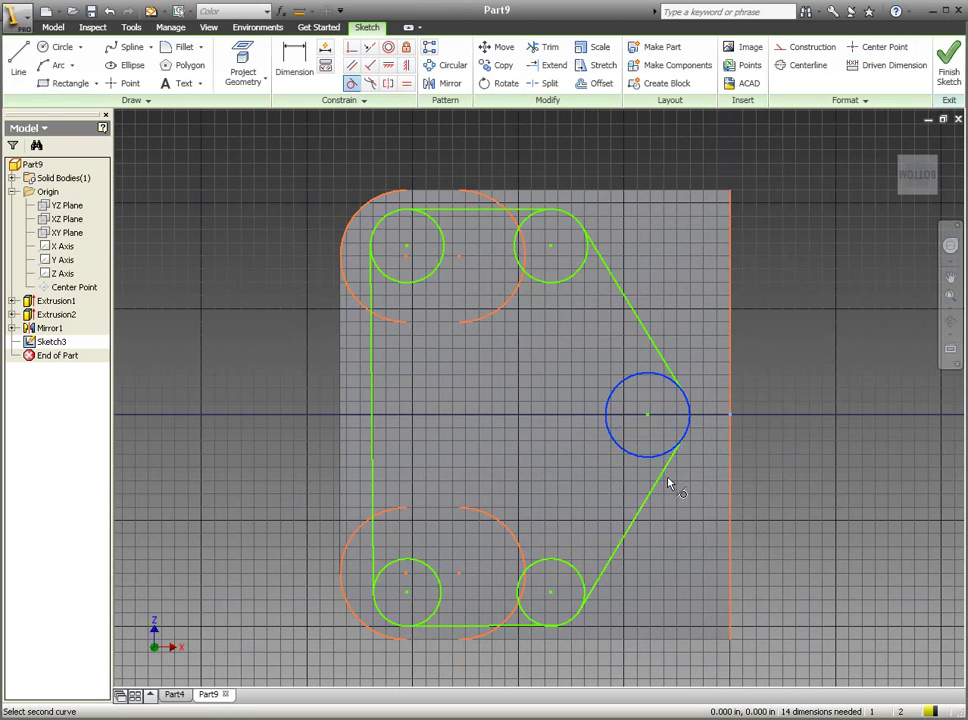
left_click(665, 484)
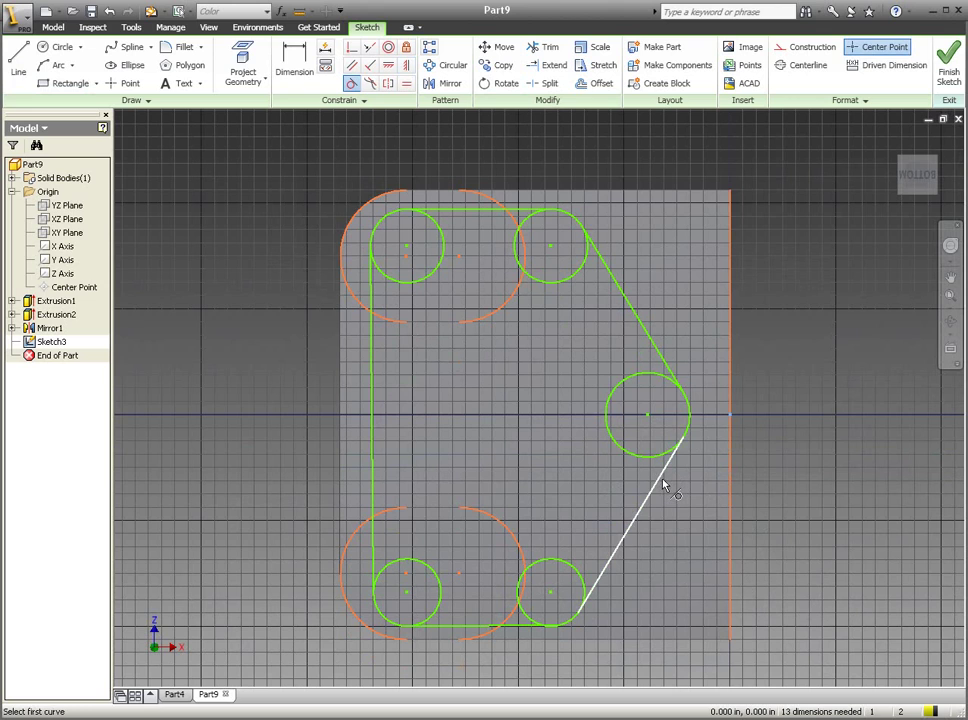
left_click(588, 595)
left_click(596, 597)
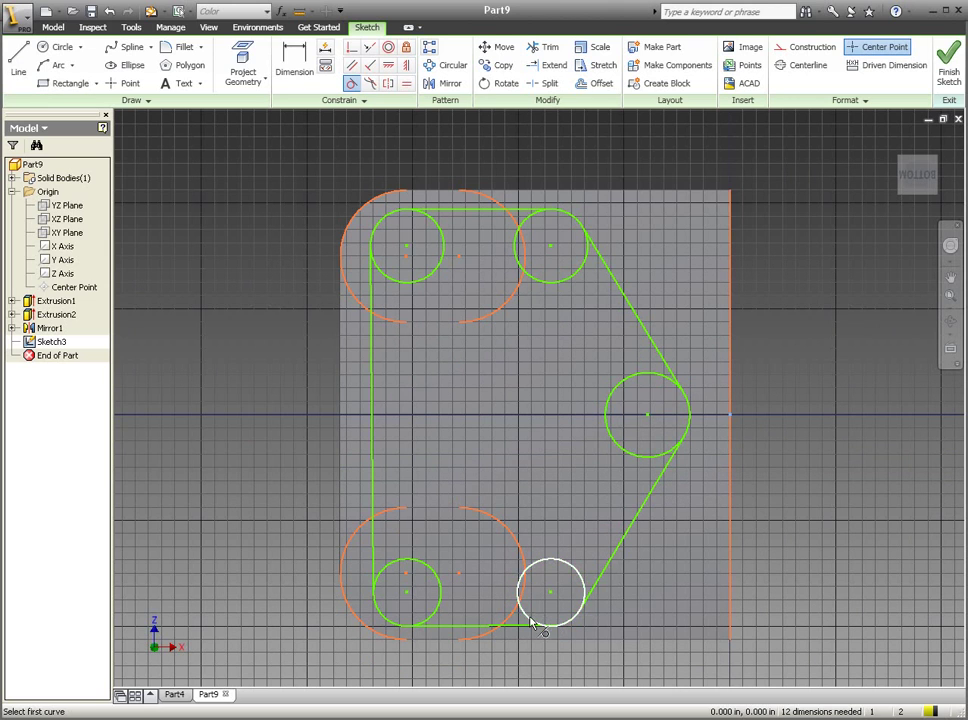
Make the bottom line tangent to both lower circles.
left_click(544, 625)
left_click(531, 628)
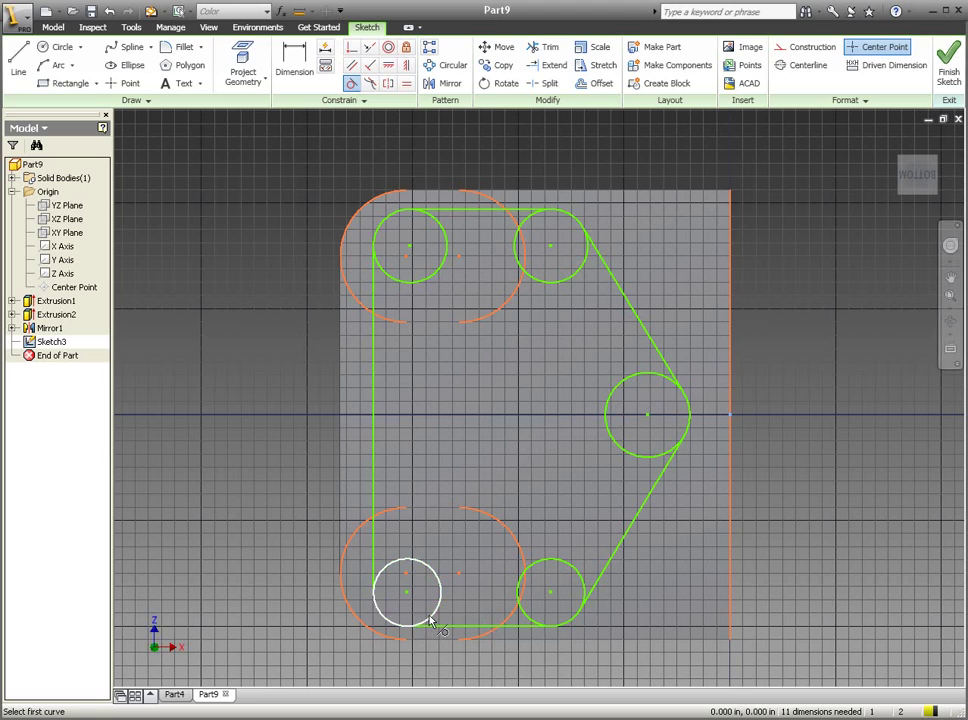
left_click(430, 620)
left_click(435, 631)
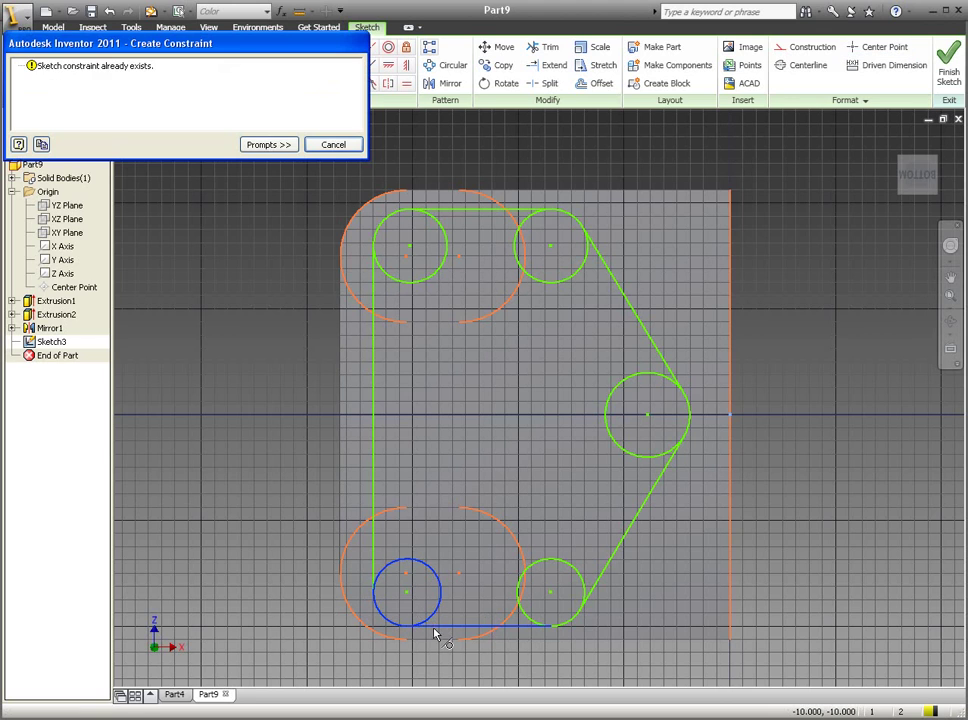
left_click(345, 146)
Make the left vertical line tangent to the lower-left and top-left circles.
left_click(376, 562)
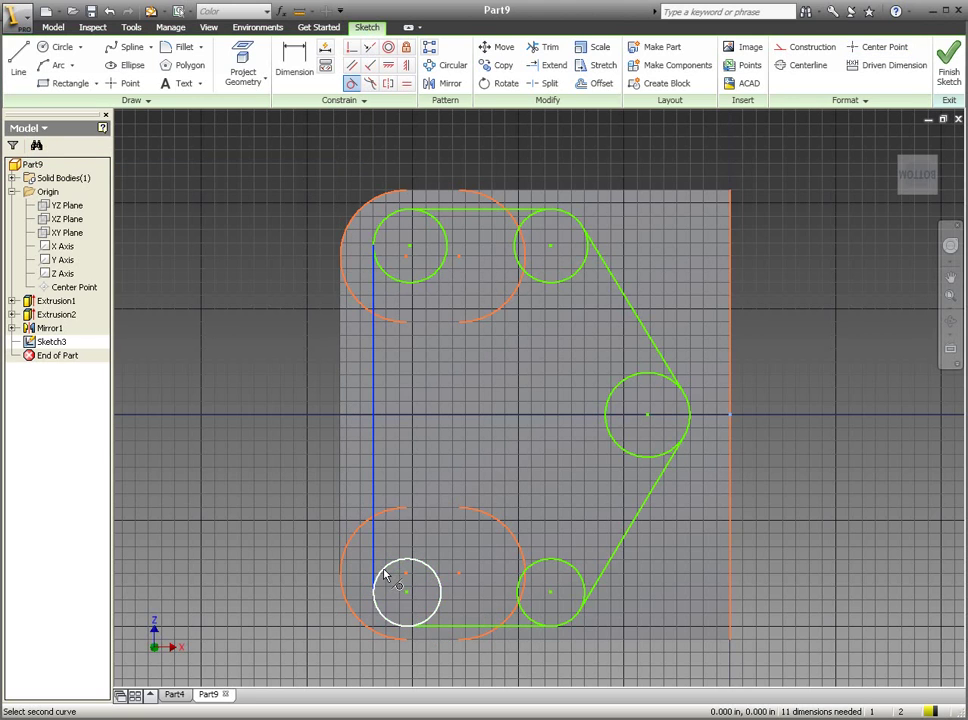
left_click(385, 575)
left_click(333, 146)
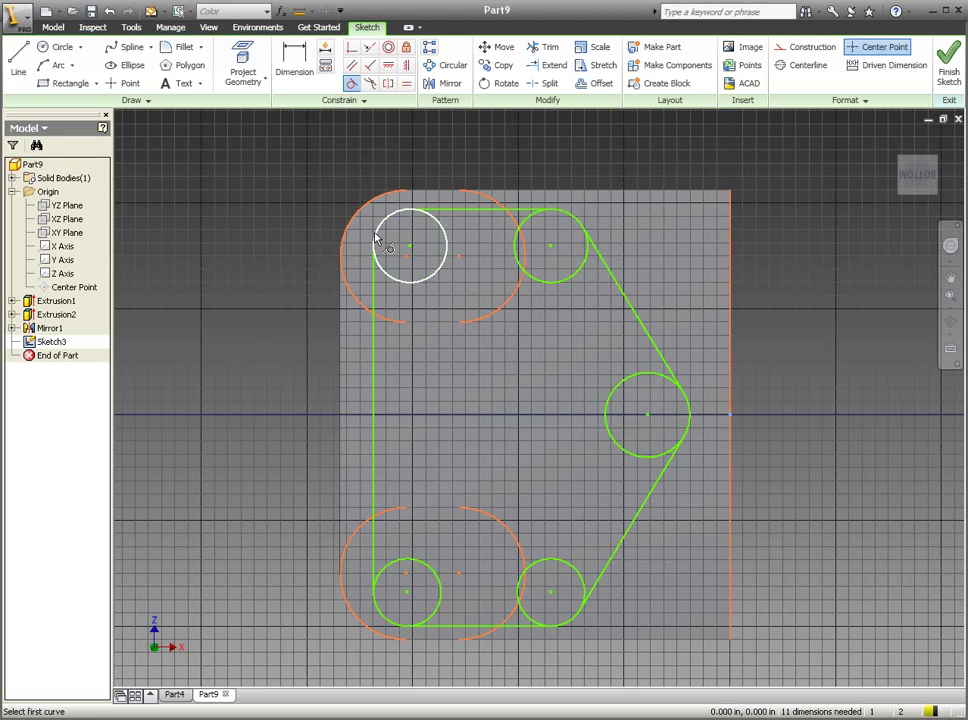
left_click(374, 258)
left_click(376, 275)
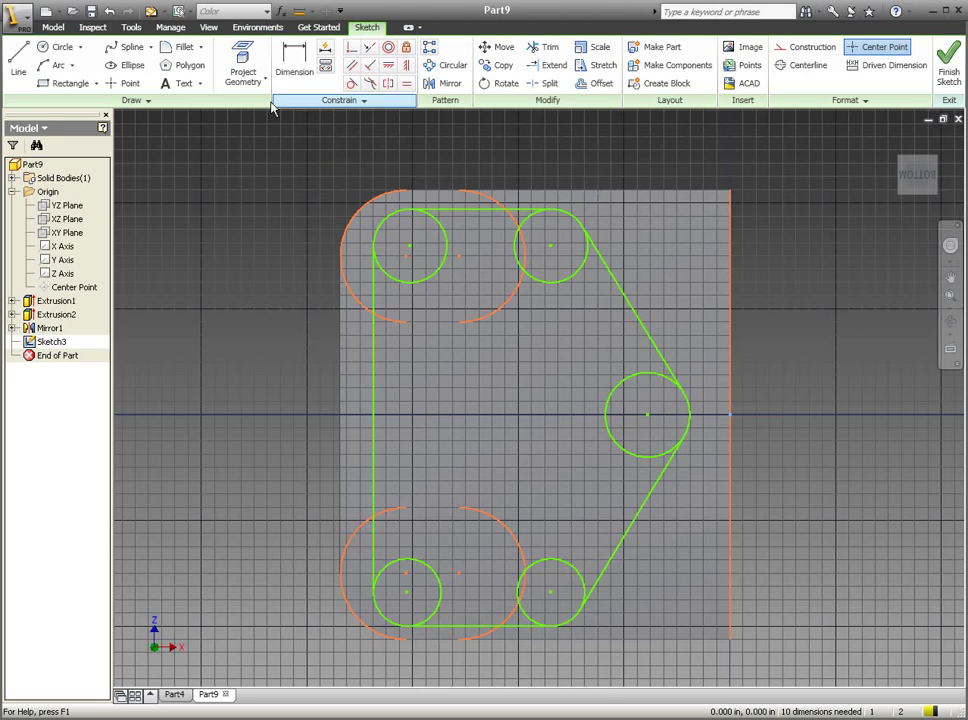
Dimension the right circle's centre 1.813 from the right edge and its diameter 1.250.
left_click(295, 57)
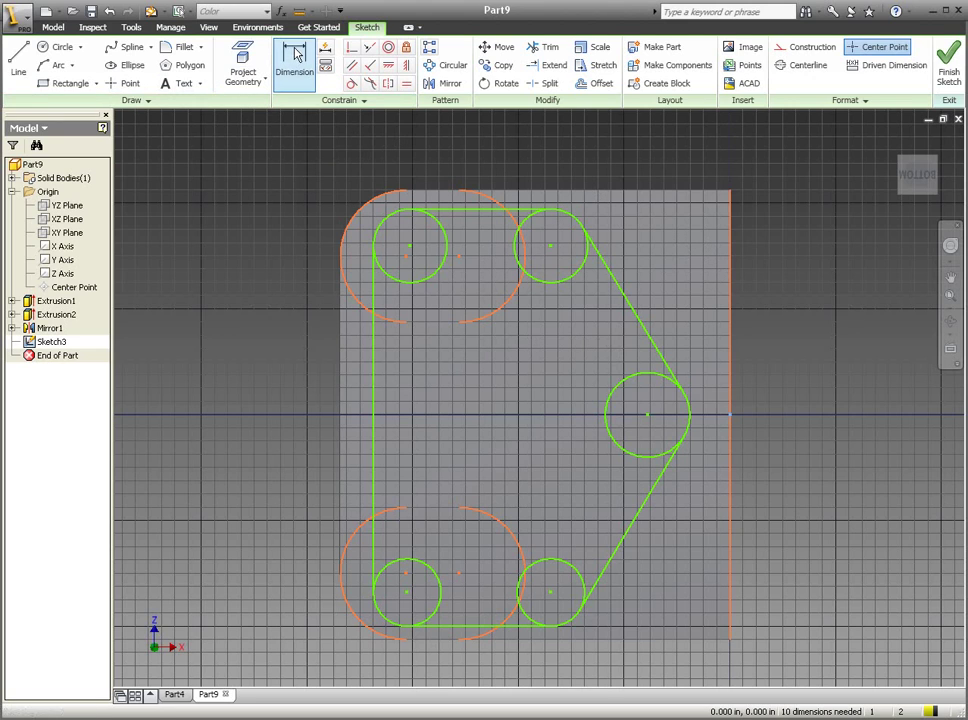
left_click(664, 417)
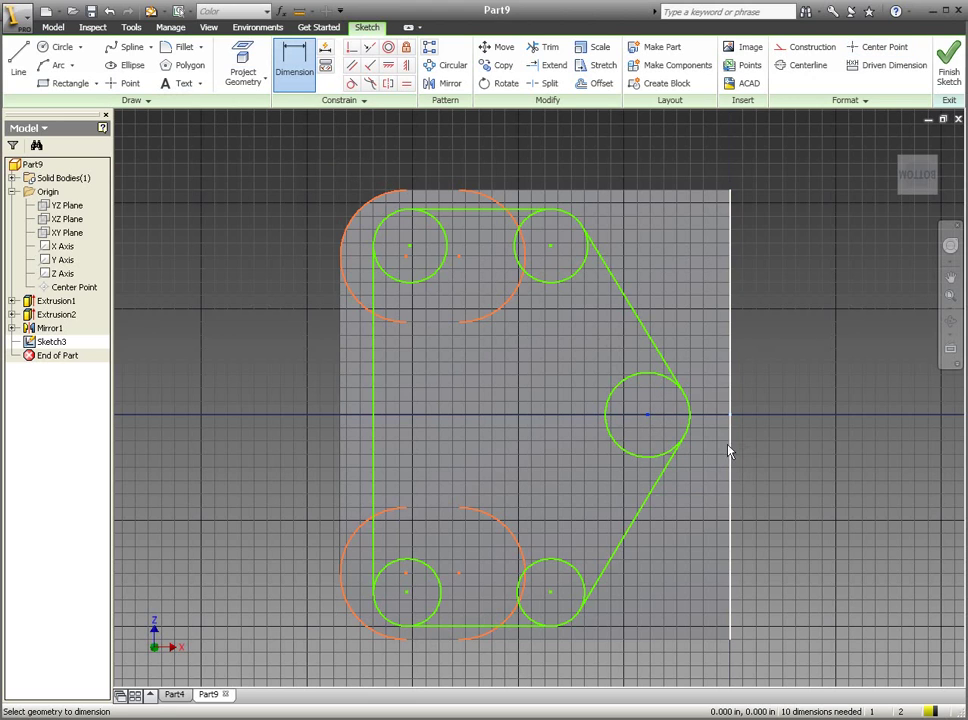
left_click(730, 445)
left_click(695, 557)
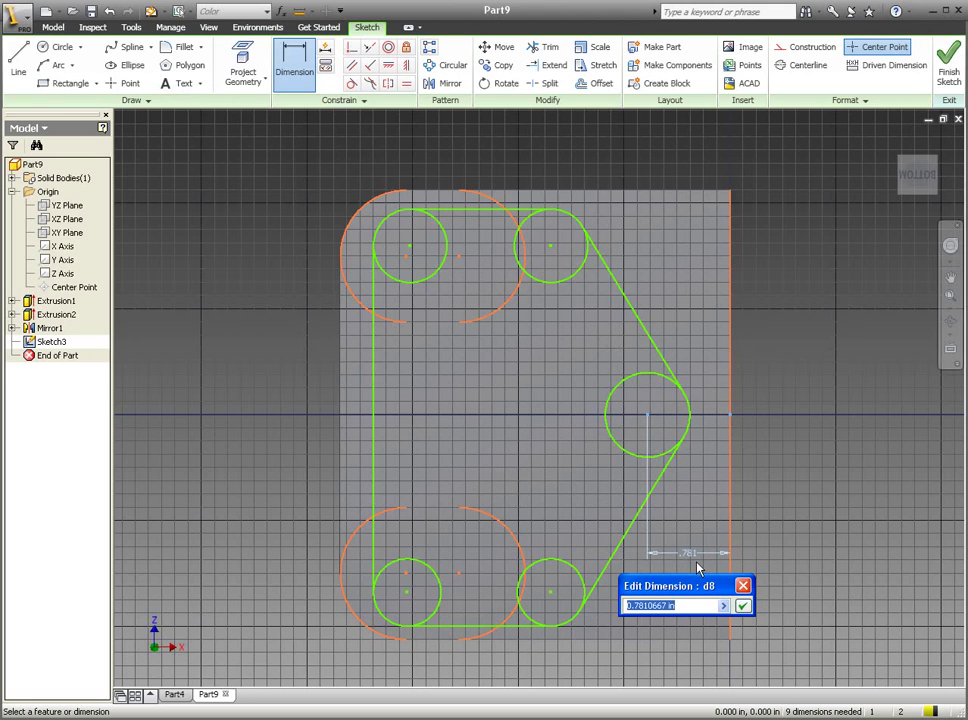
type("1.")
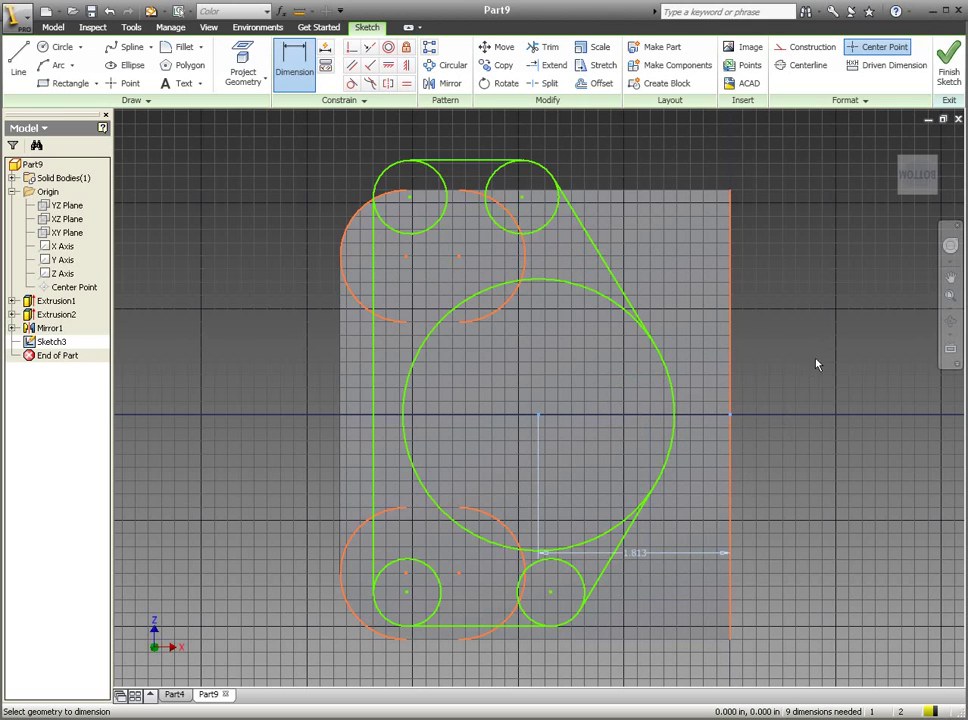
left_click(616, 309)
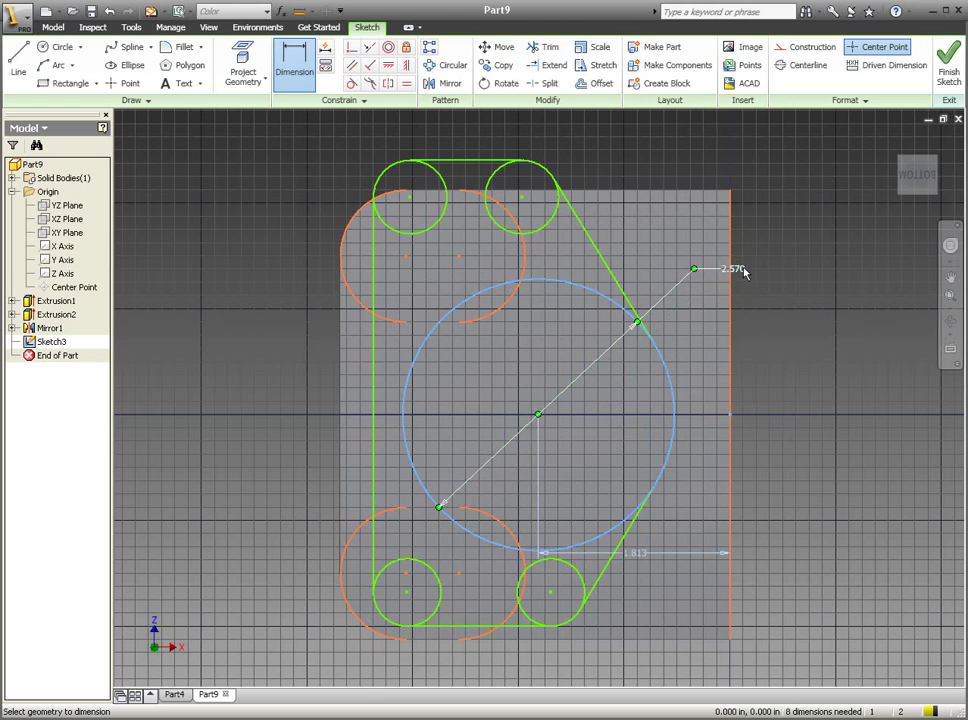
left_click(744, 271)
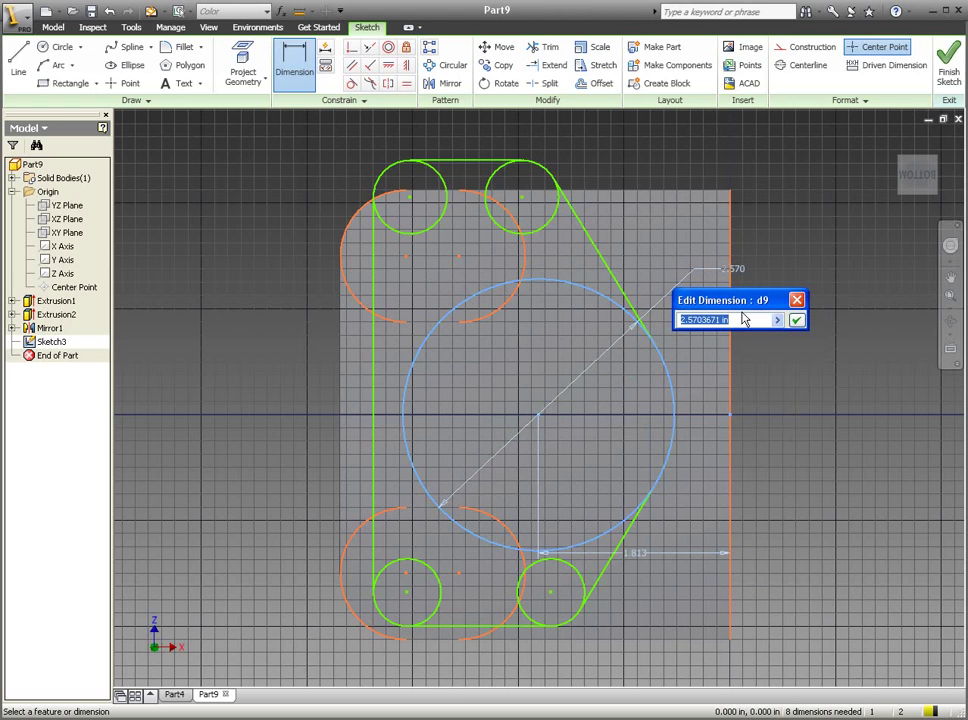
type("1.25")
key("Return")
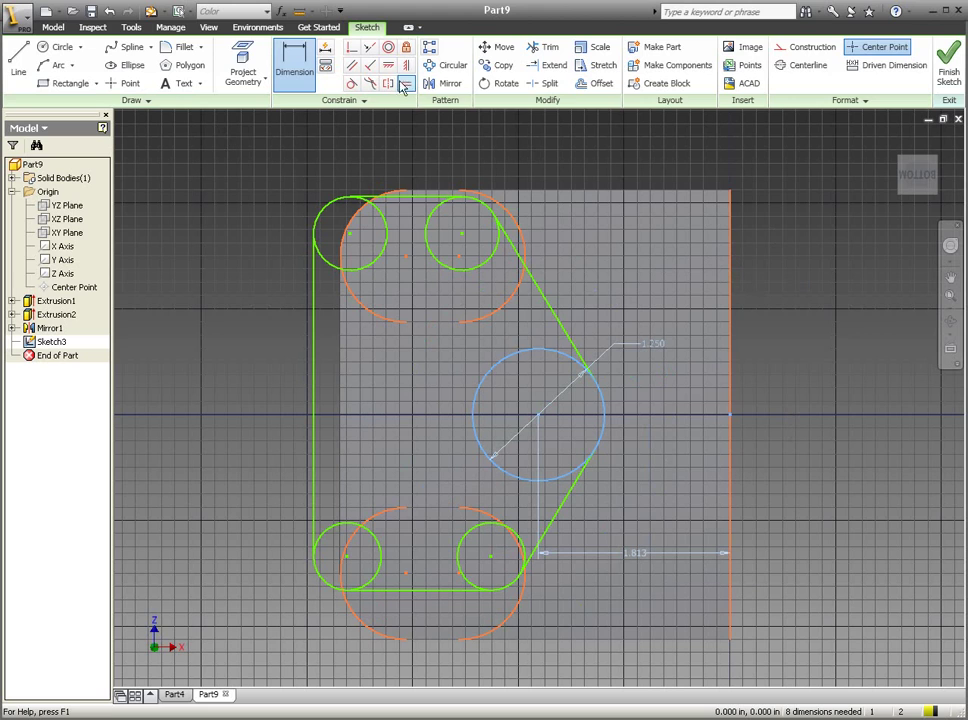
Make the top-right circle concentric with the orange arc, tangent to the upper slant, and equal to the projected circle.
left_click(388, 47)
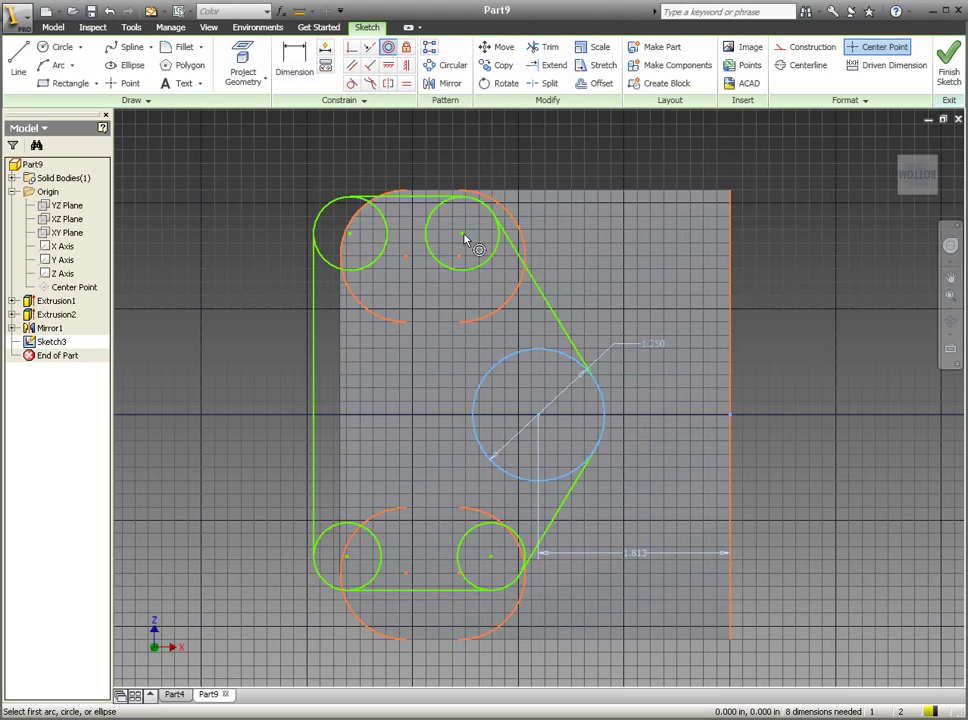
left_click(484, 266)
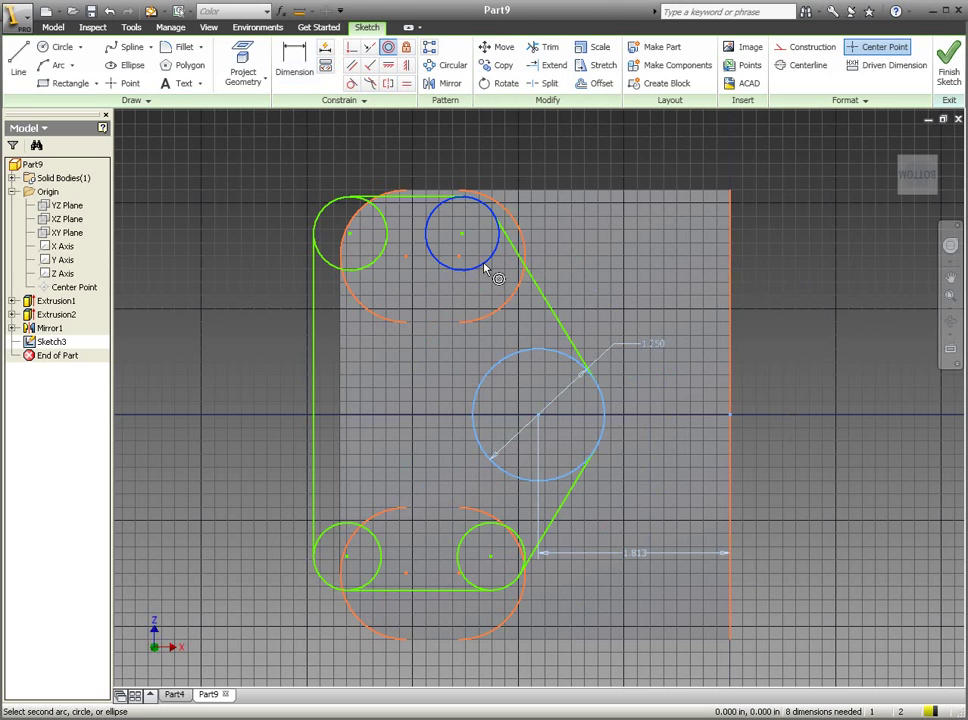
left_click(514, 303)
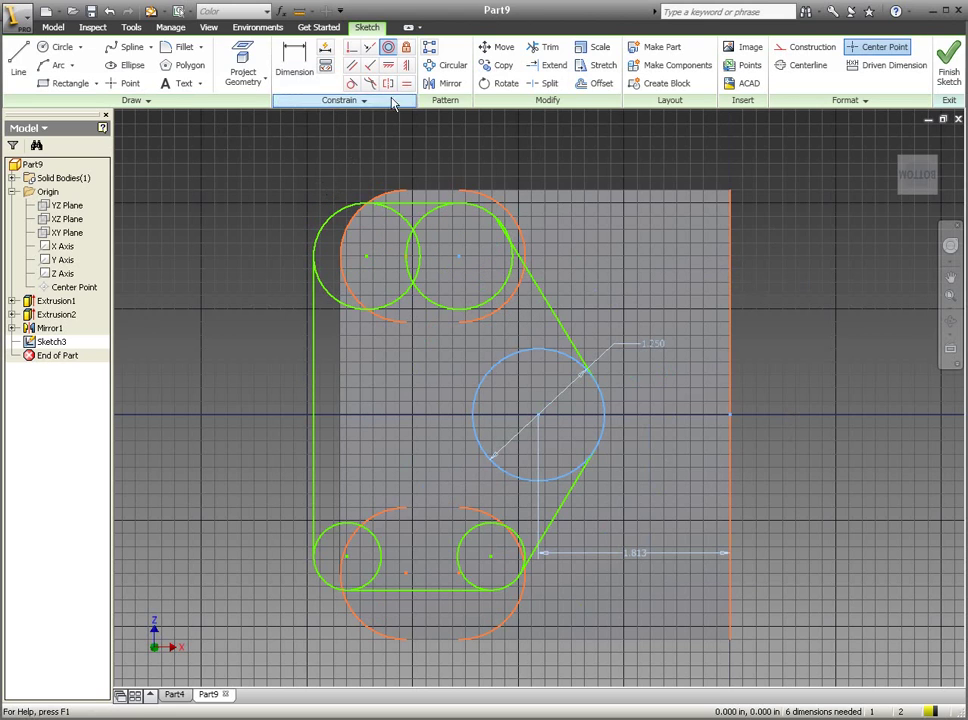
left_click(351, 83)
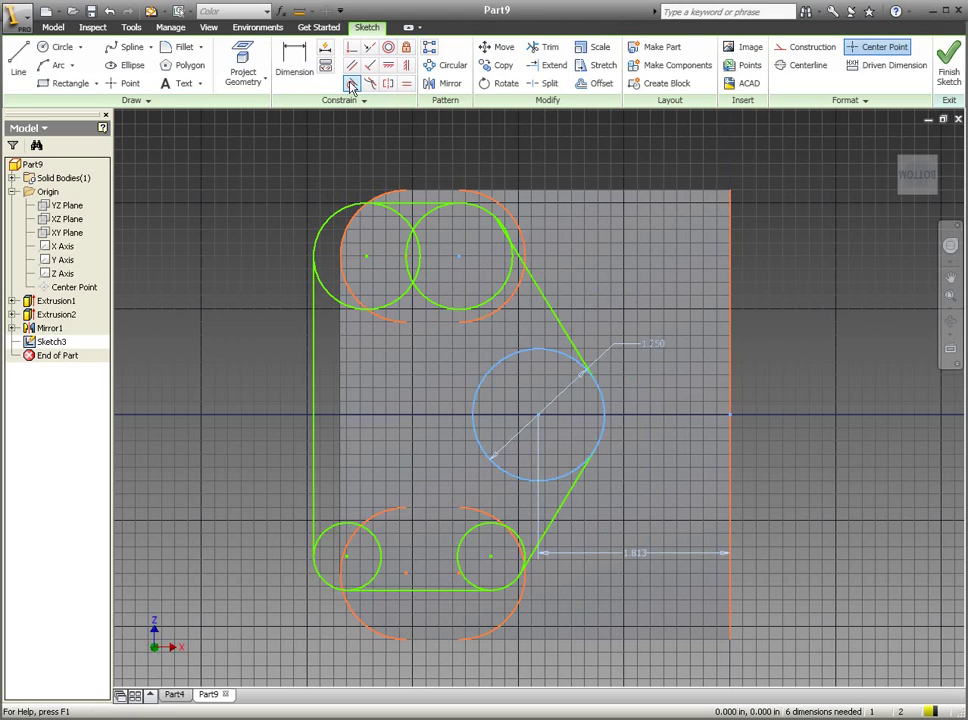
left_click(520, 262)
left_click(512, 262)
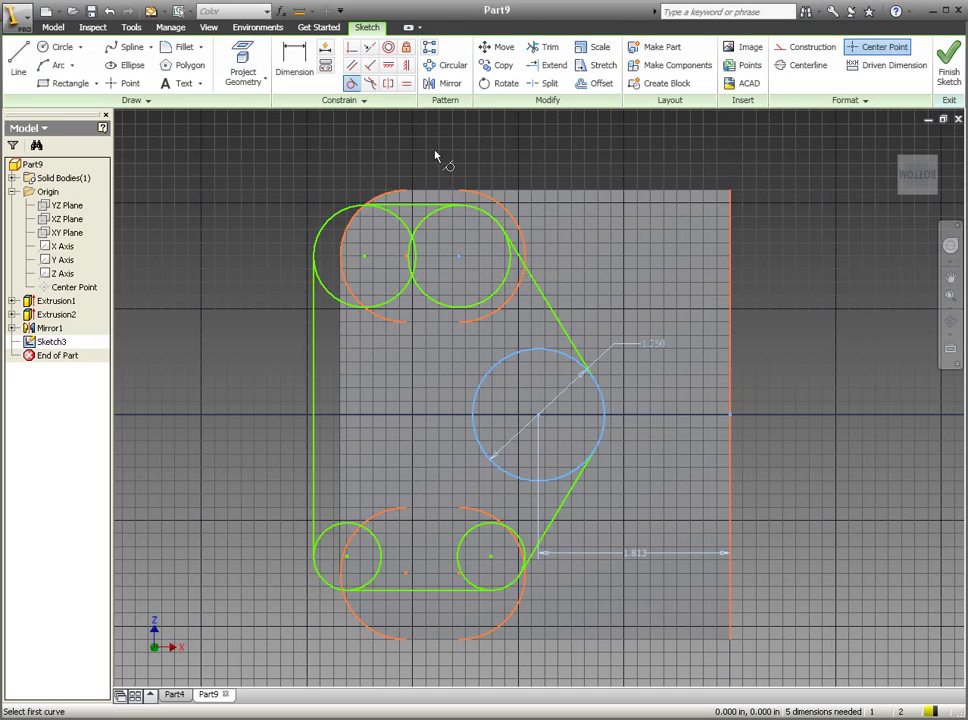
left_click(406, 83)
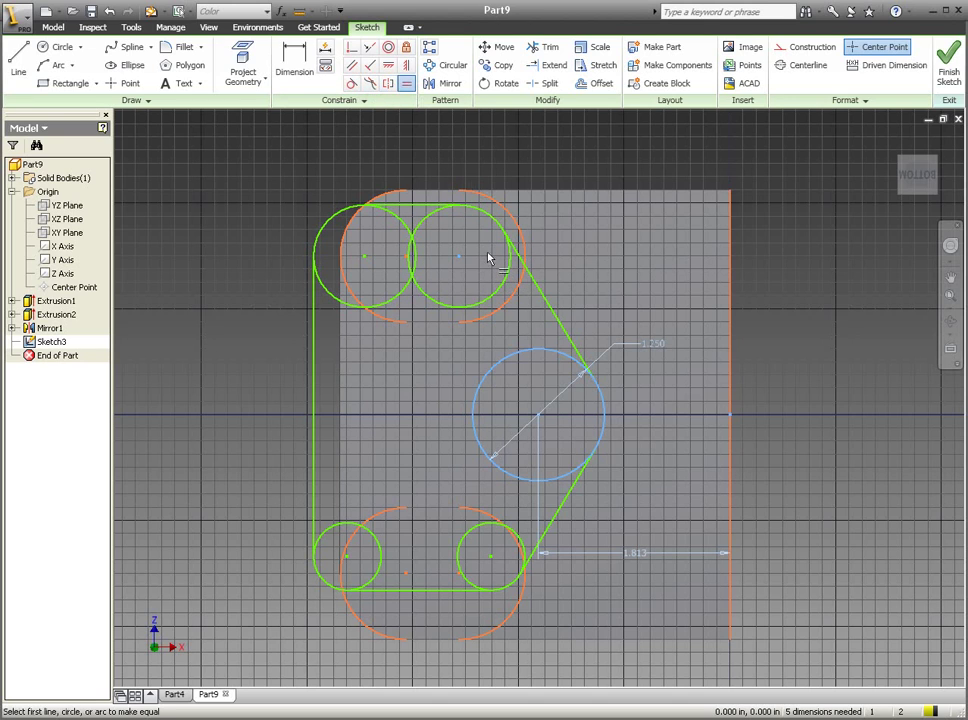
left_click(505, 282)
left_click(520, 287)
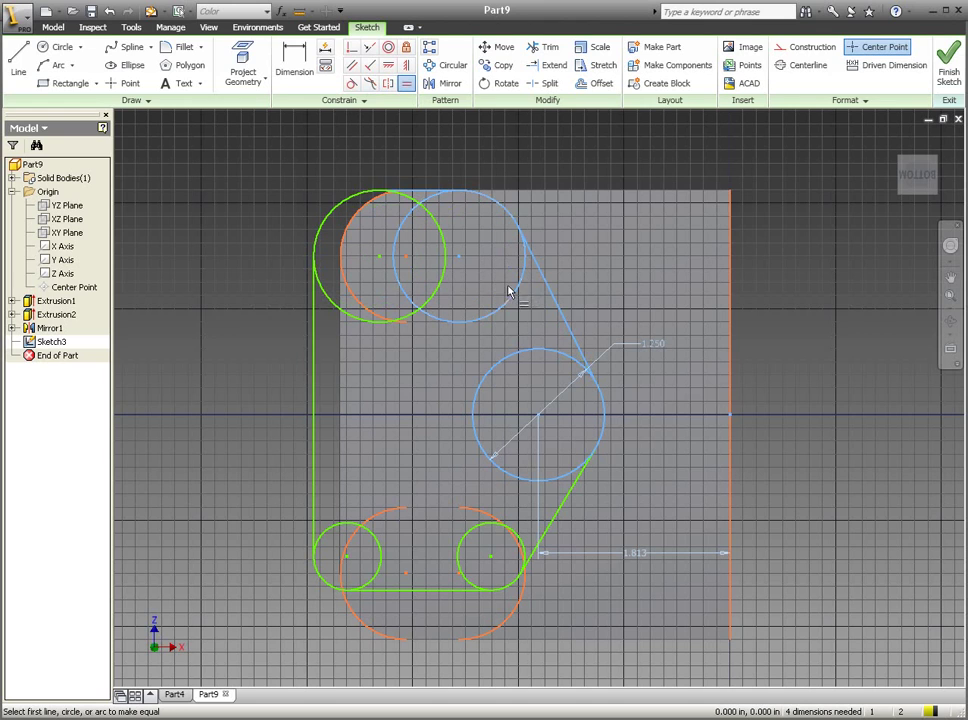
key("Escape")
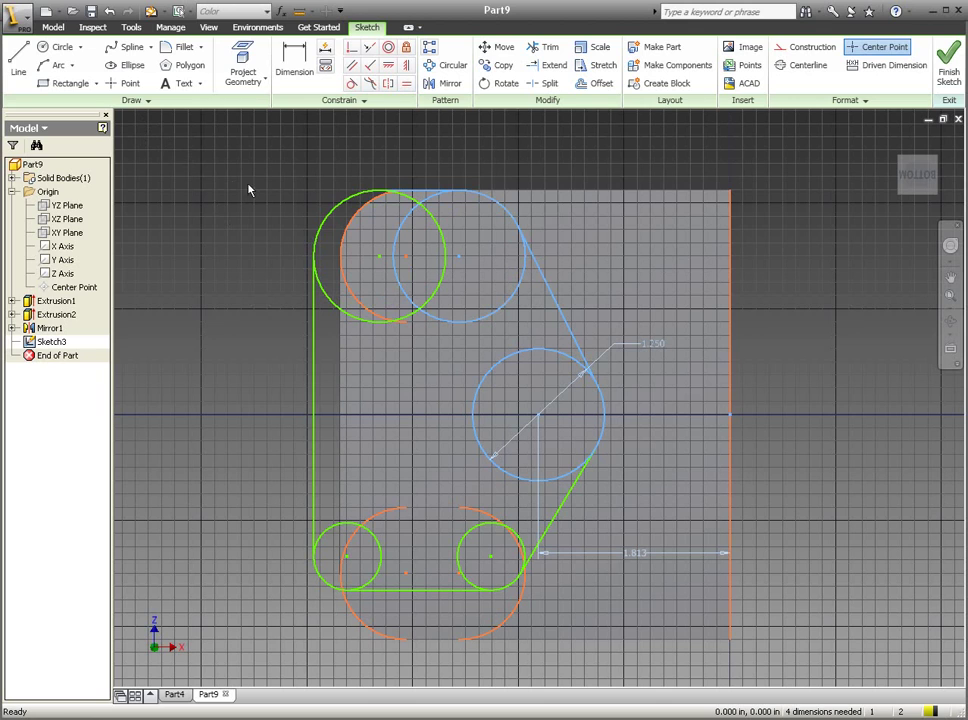
Trim the overlapping arcs of the top, left and two small lower circles.
left_click(551, 49)
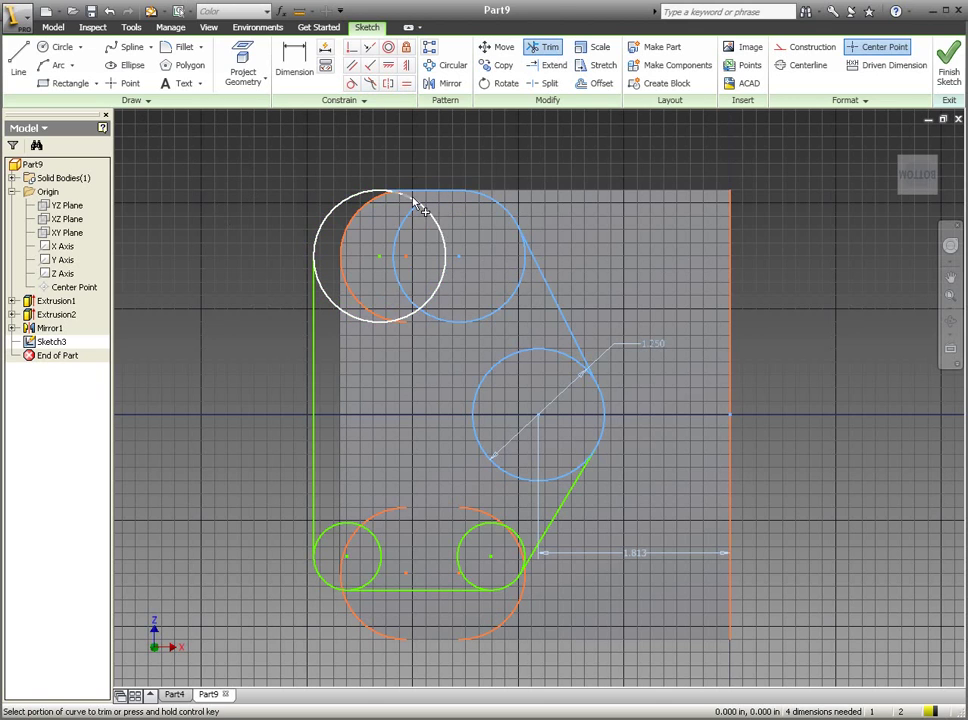
left_click(411, 220)
left_click(440, 229)
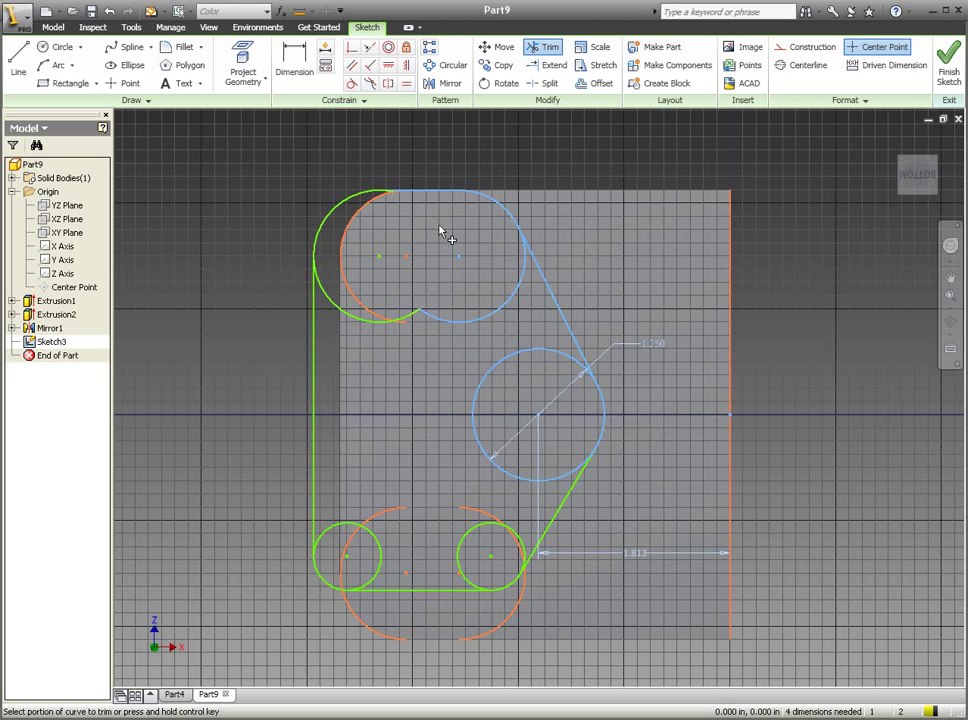
left_click(367, 322)
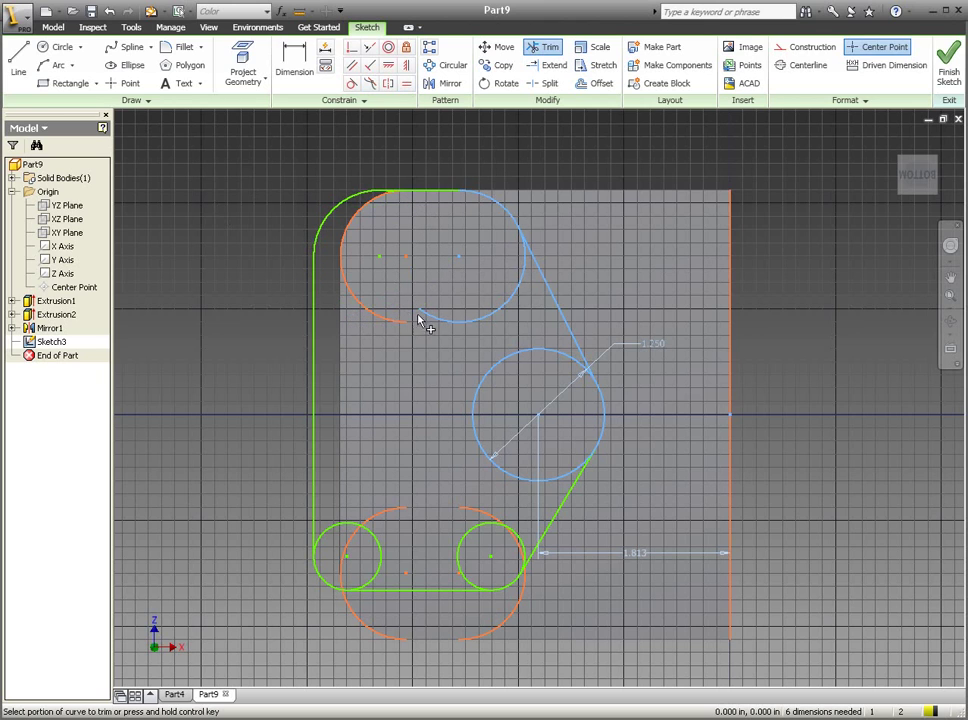
left_click(438, 320)
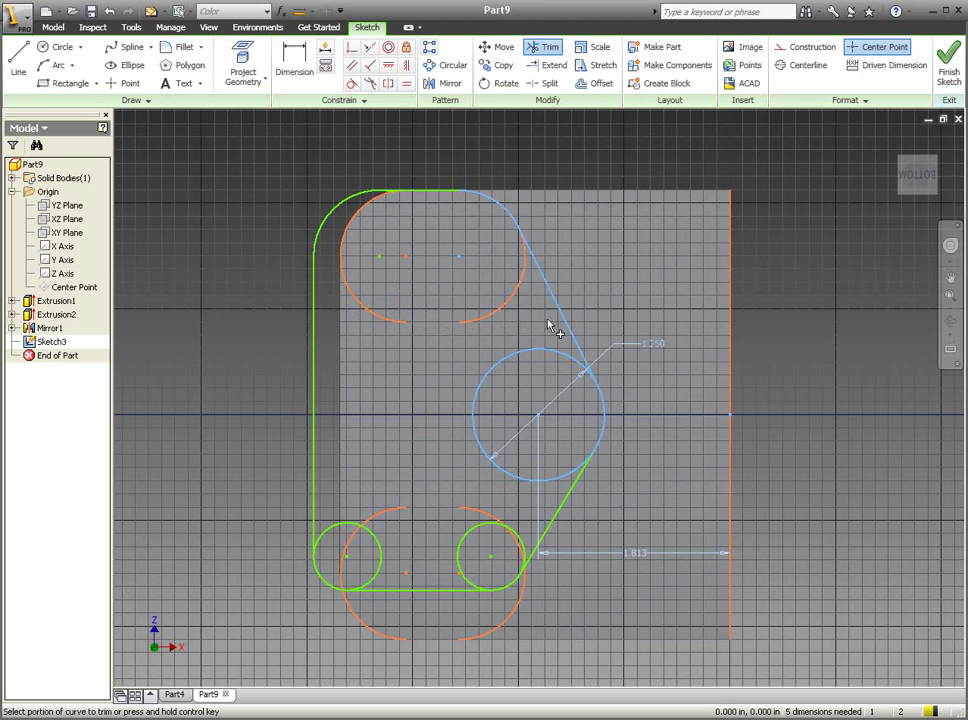
left_click(350, 524)
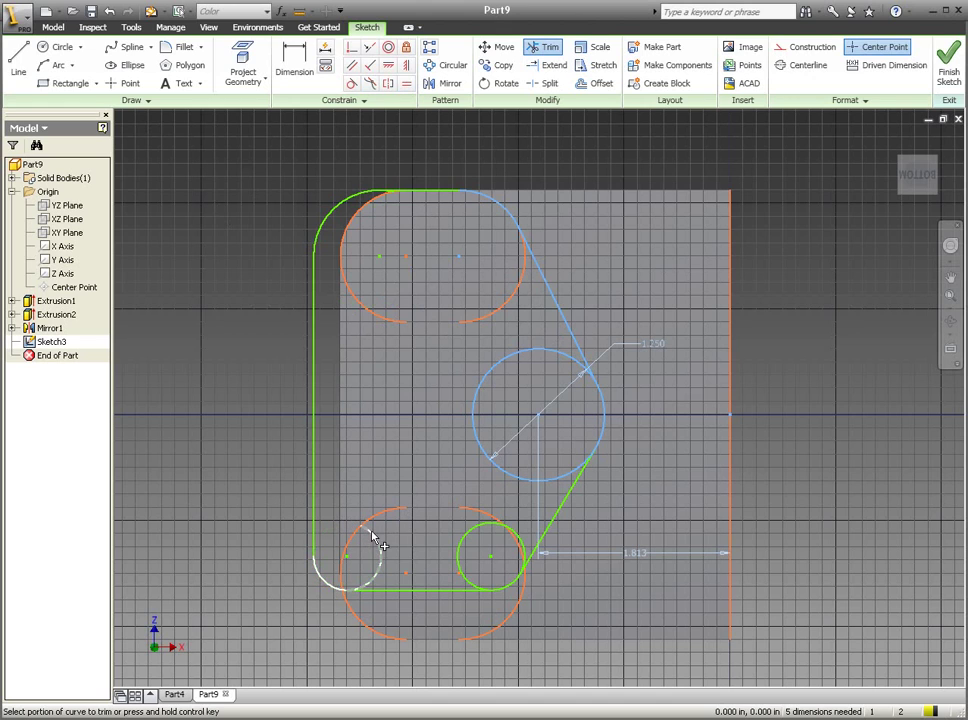
left_click(462, 560)
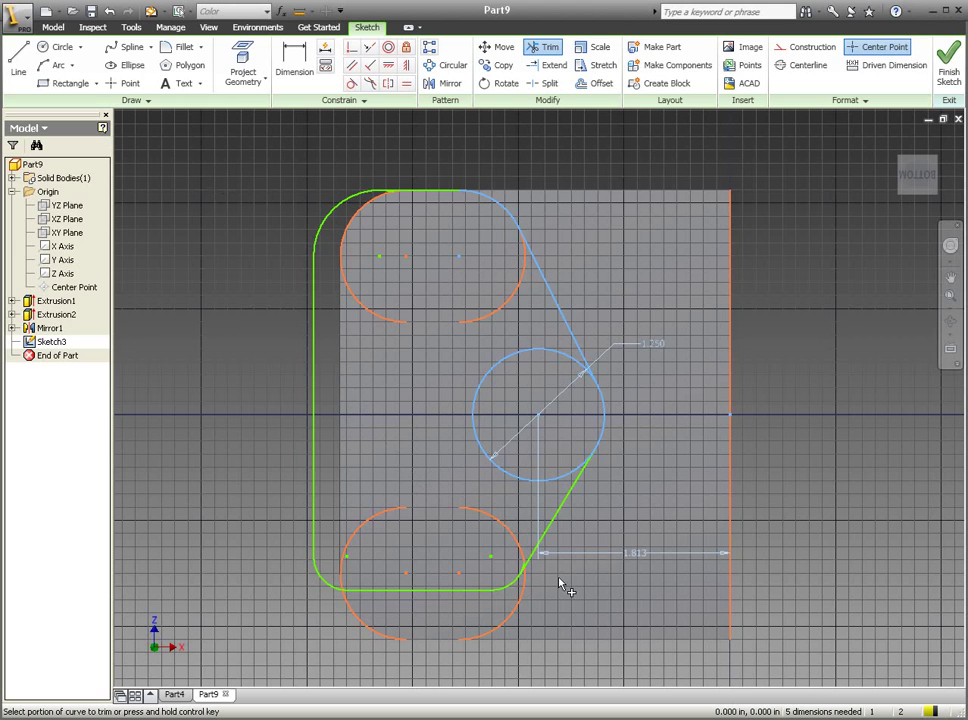
Zoom and pan to check the trimmed corners of the continuous rounded outline.
scroll(560, 583, "up", 3)
scroll(525, 566, "up", 2)
scroll(573, 519, "down", 3)
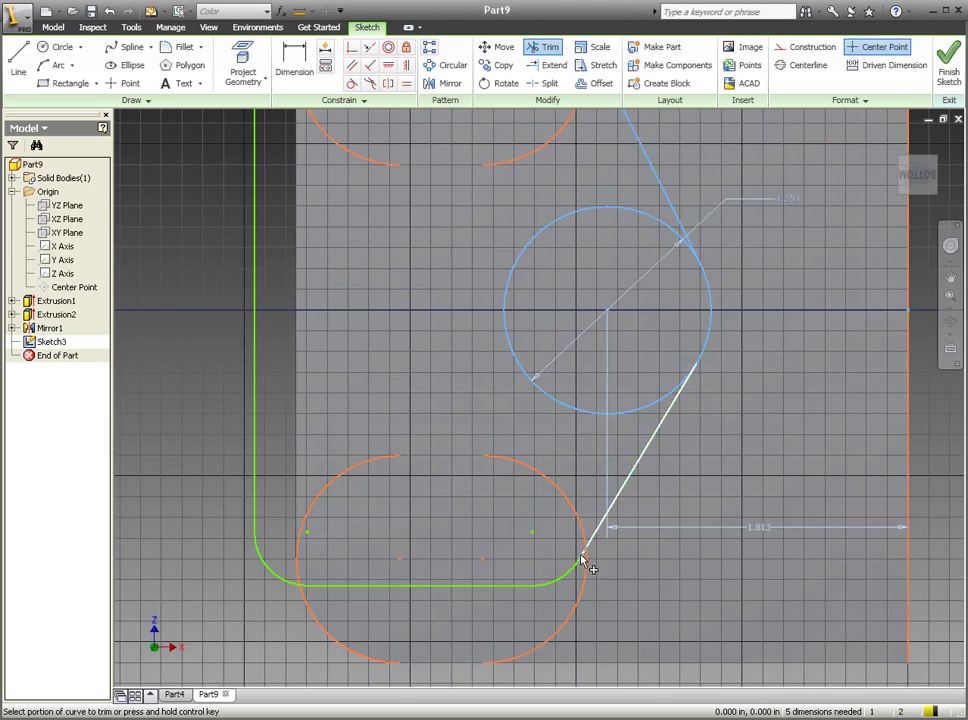
scroll(583, 562, "down", 5)
scroll(497, 400, "up", 4)
scroll(572, 479, "down", 2)
scroll(533, 347, "up", 4)
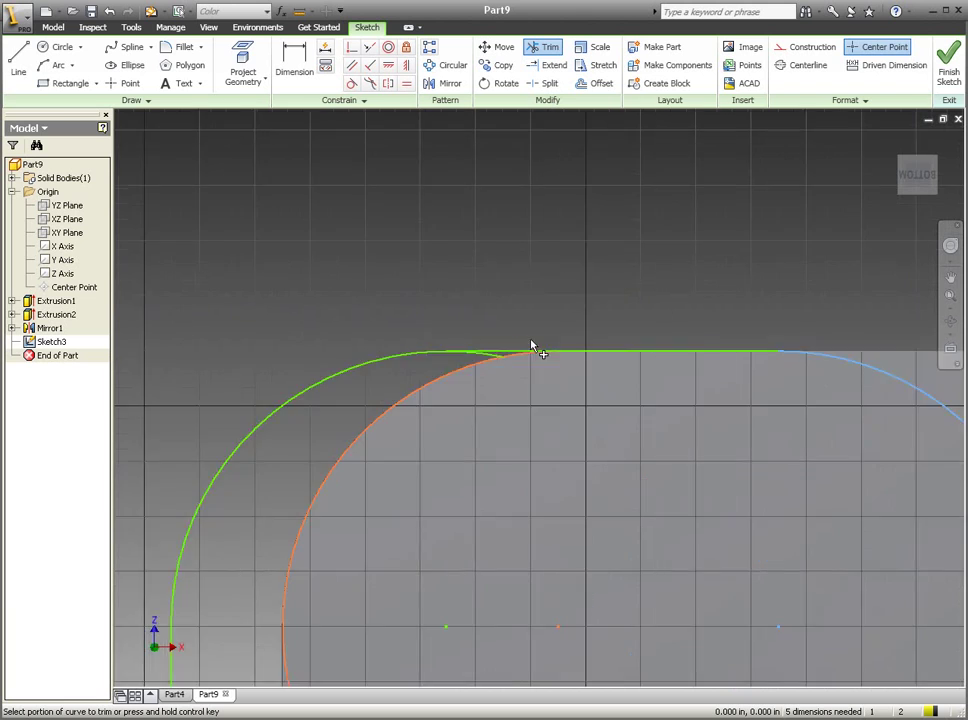
scroll(400, 390, "up", 2)
scroll(400, 390, "down", 3)
scroll(658, 462, "down", 2)
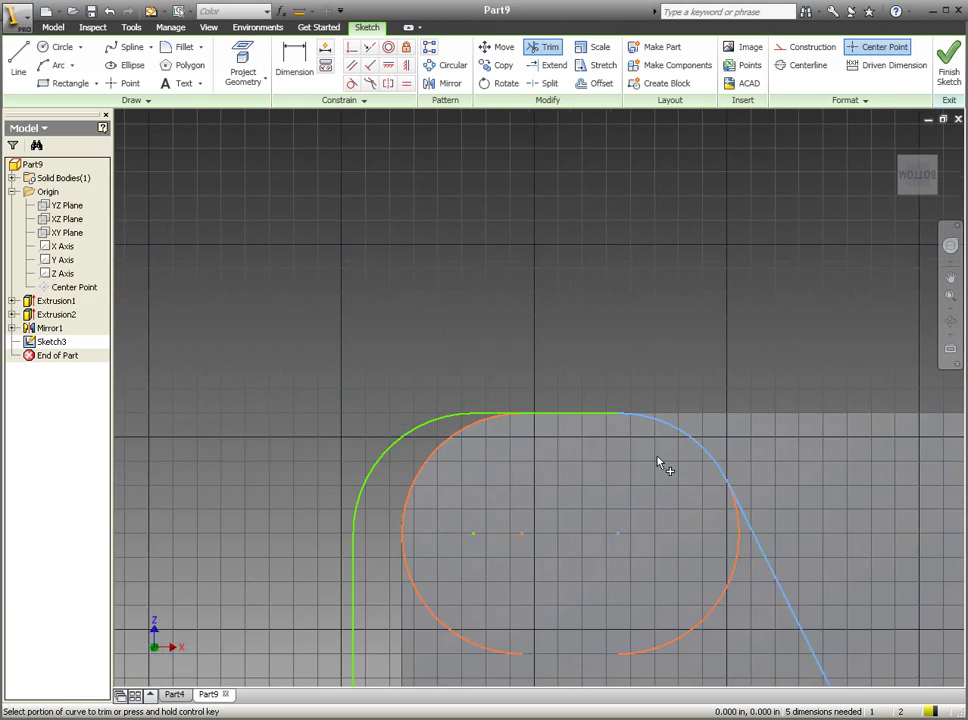
scroll(658, 462, "down", 2)
middle_click_drag(603, 528, 449, 268)
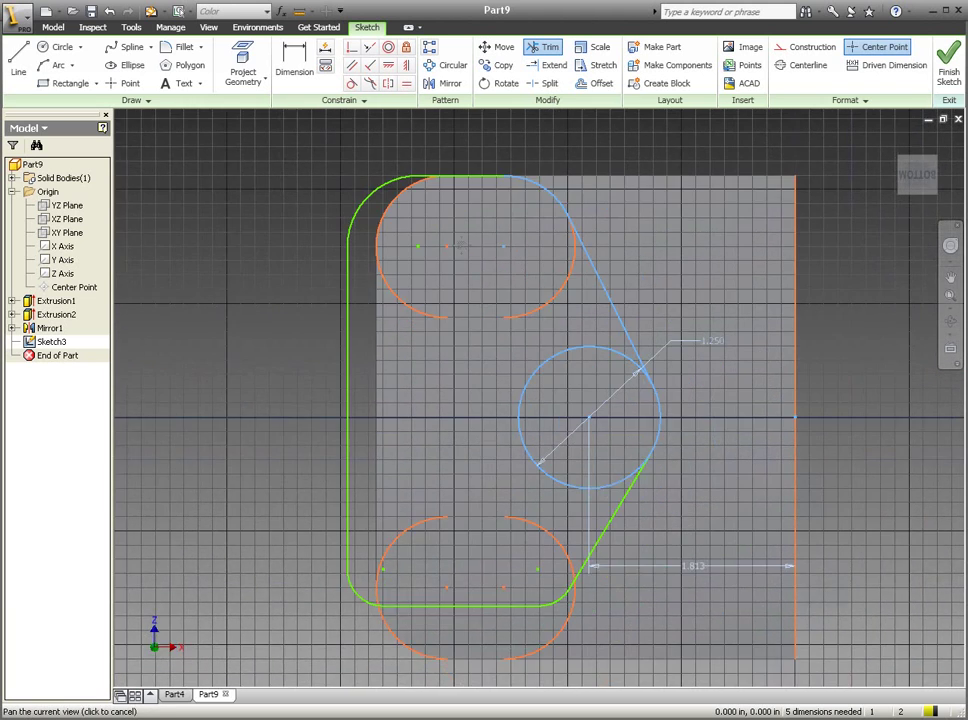
key("Escape")
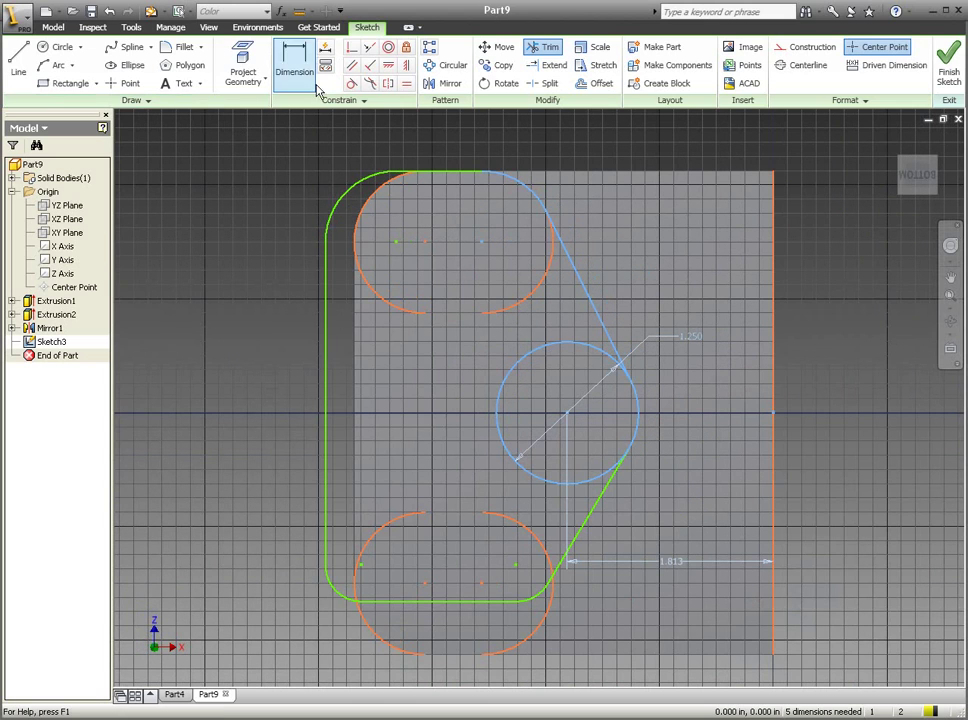
Make the bottom-right corner arc tangent to the bottom line and lower slanted line.
left_click(389, 48)
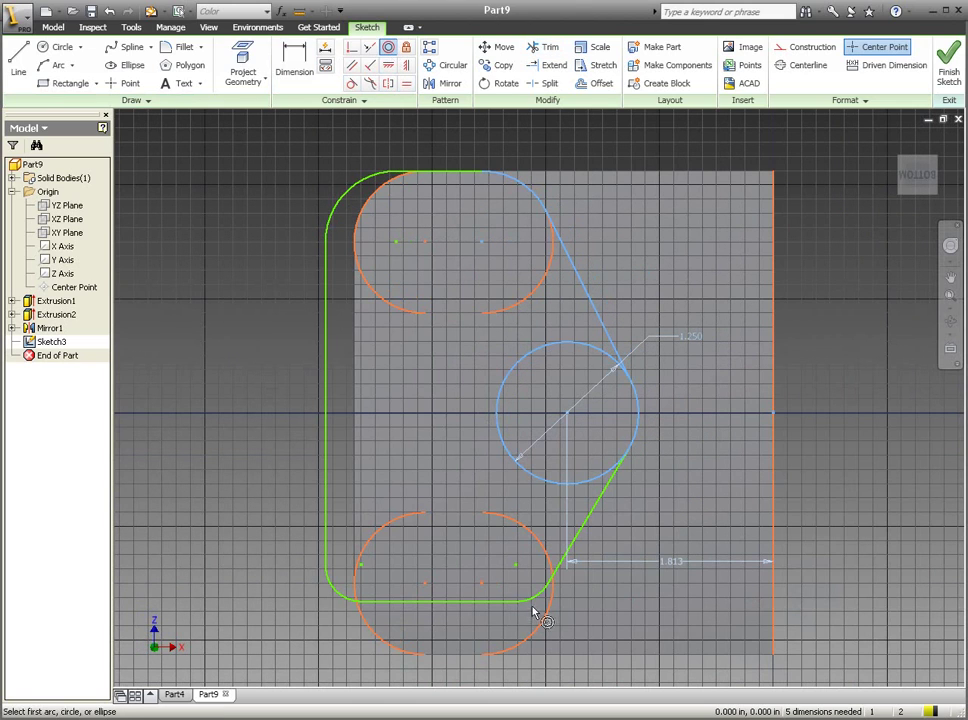
left_click(535, 600)
left_click(541, 637)
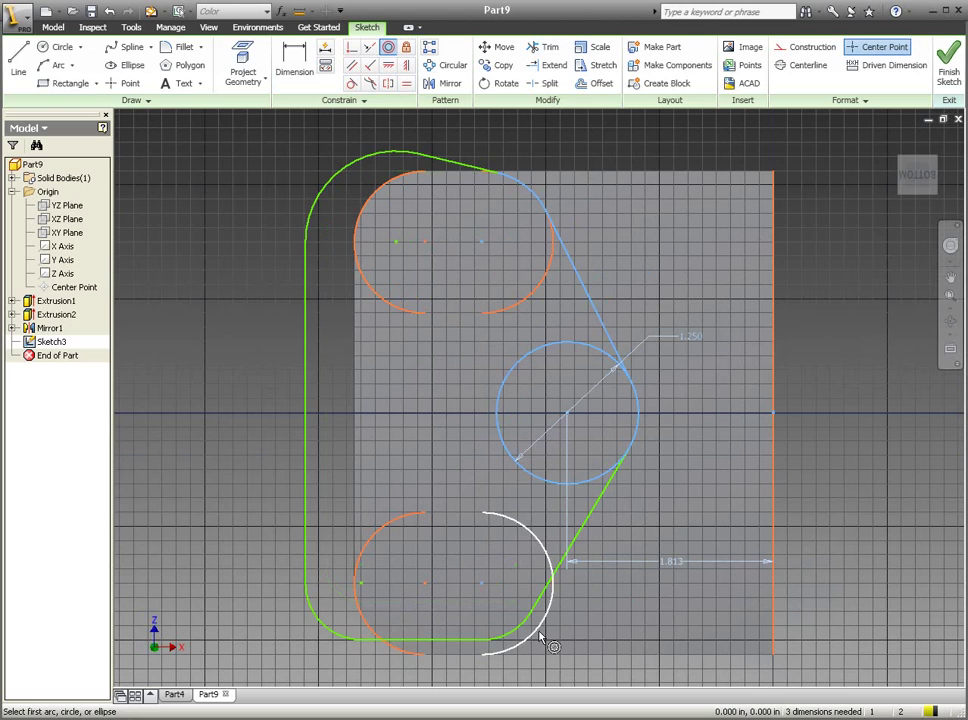
left_click(351, 83)
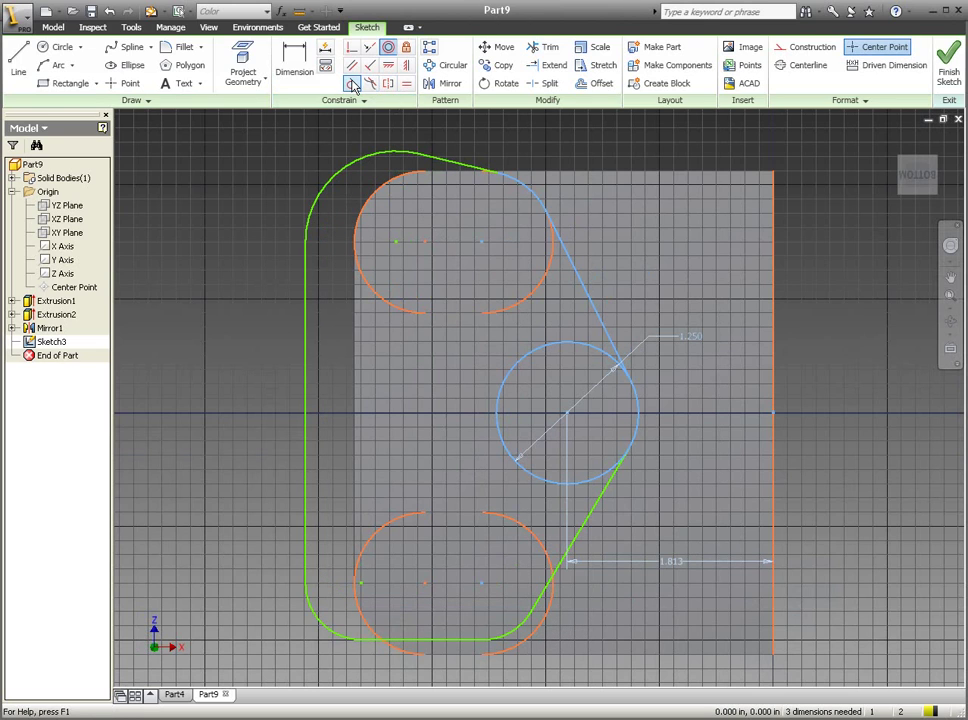
left_click(563, 558)
left_click(549, 595)
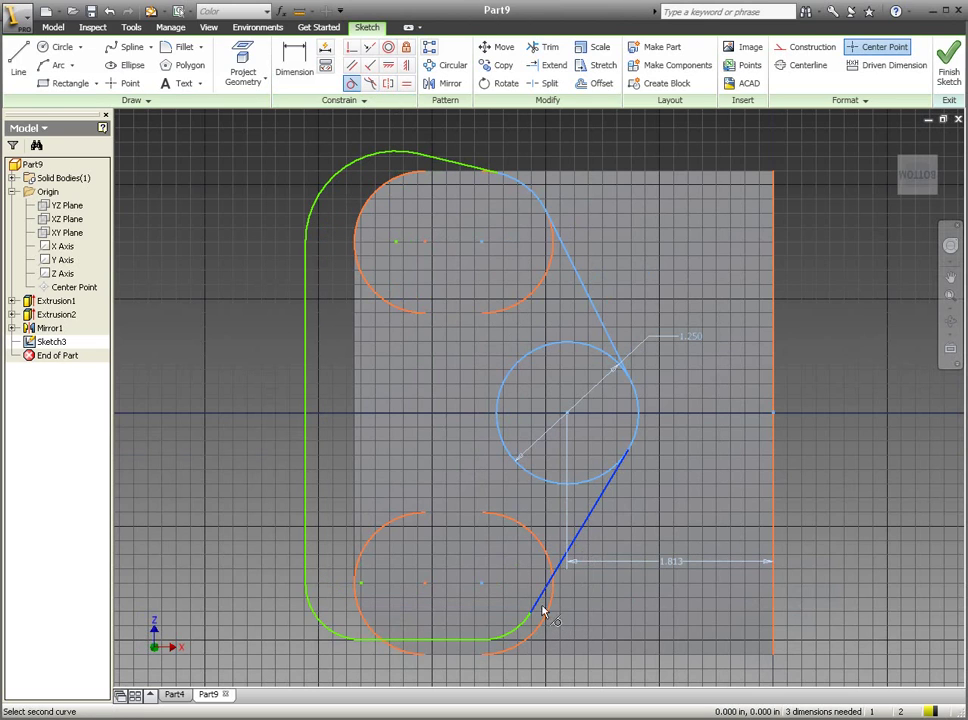
left_click(522, 627)
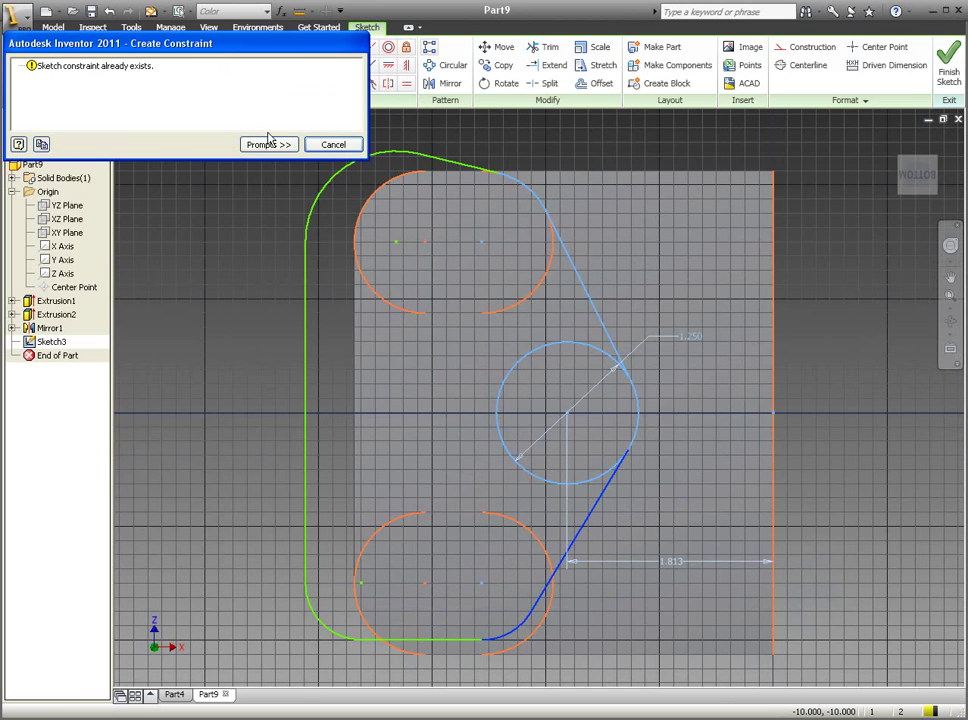
left_click(330, 145)
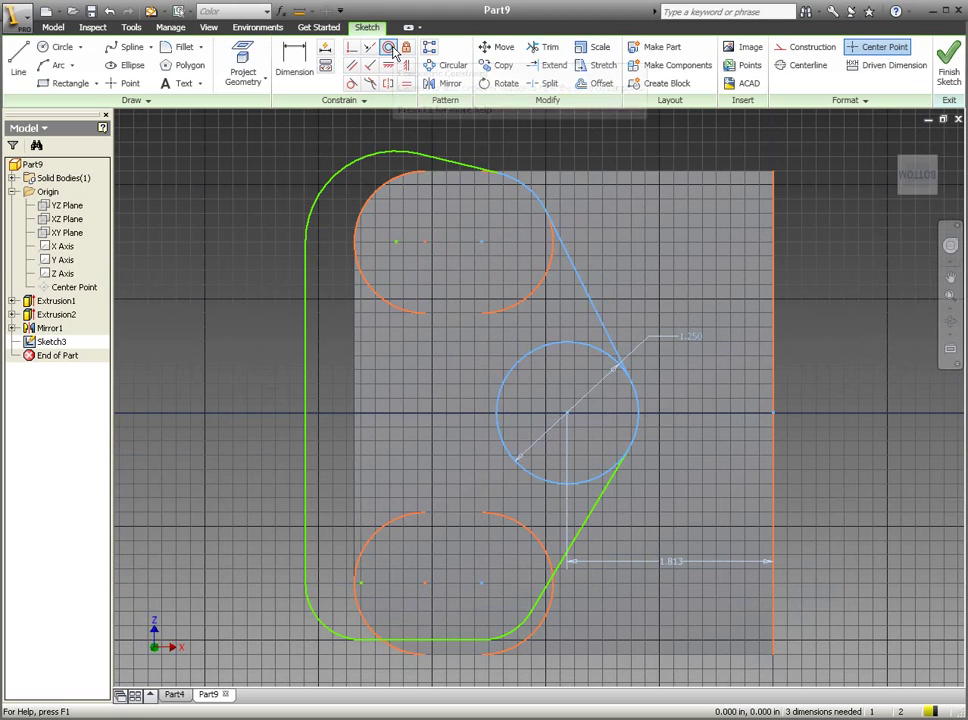
Make the bottom-right and bottom-left corner arcs equal to their pad arcs.
left_click(406, 86)
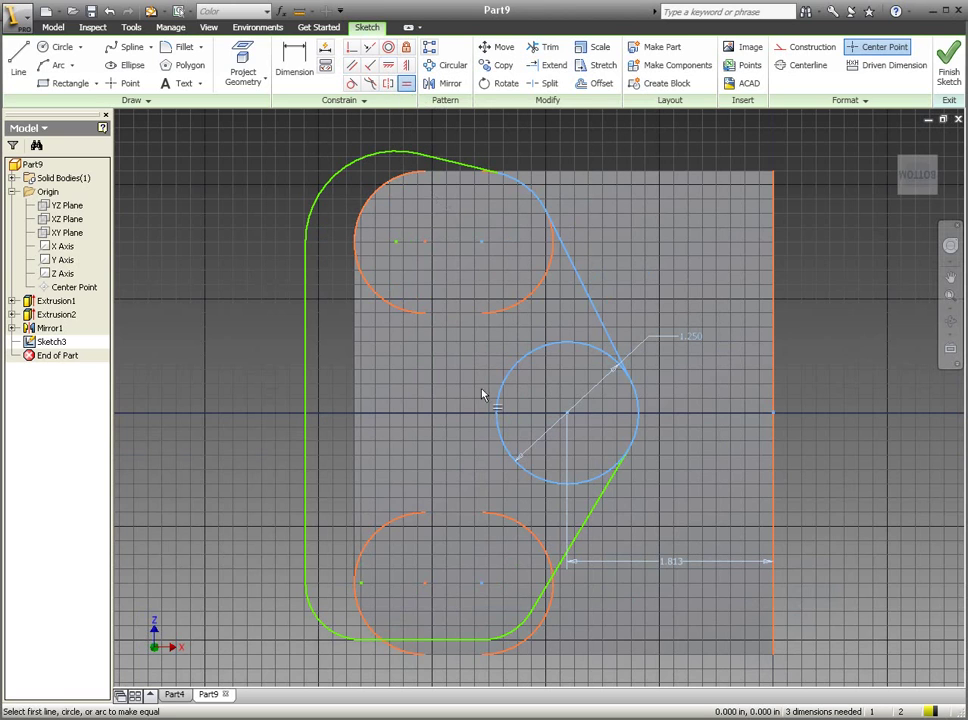
left_click(508, 632)
left_click(531, 640)
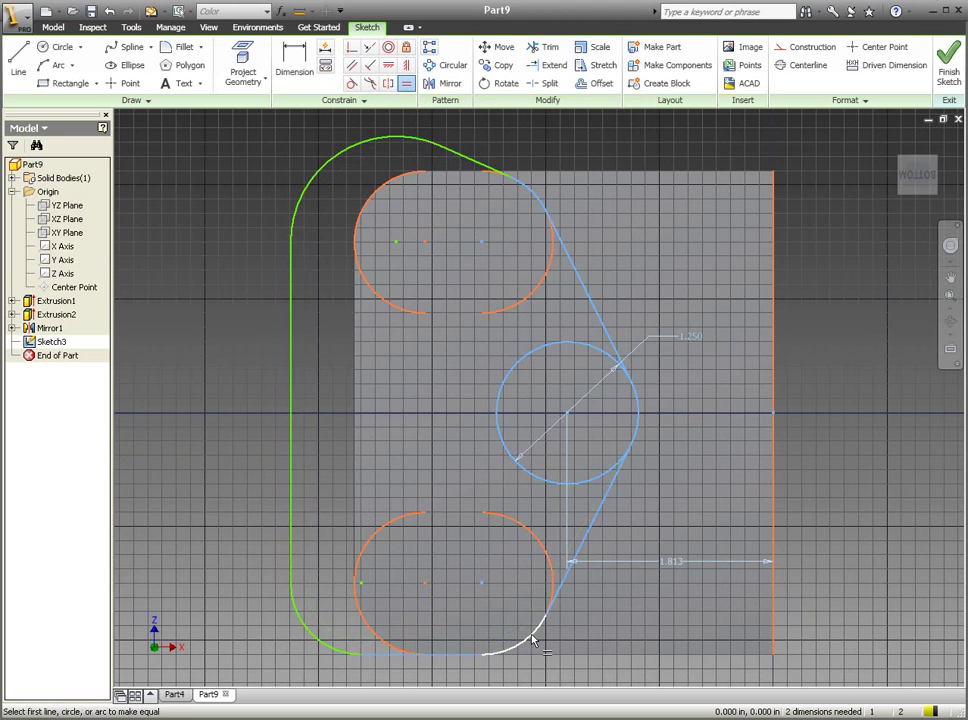
left_click(335, 627)
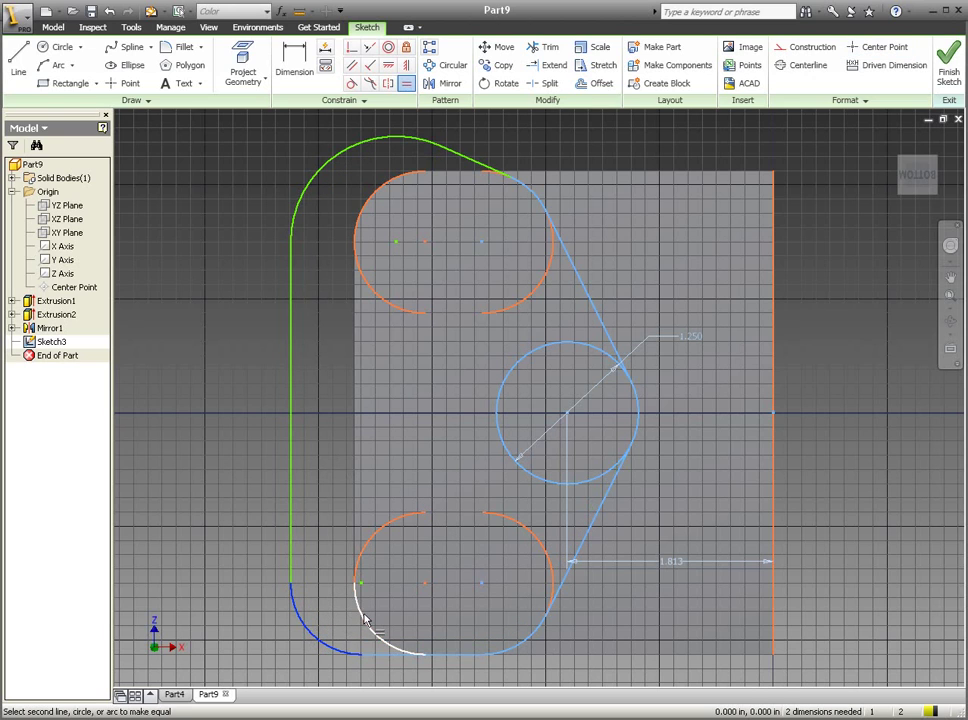
left_click(365, 620)
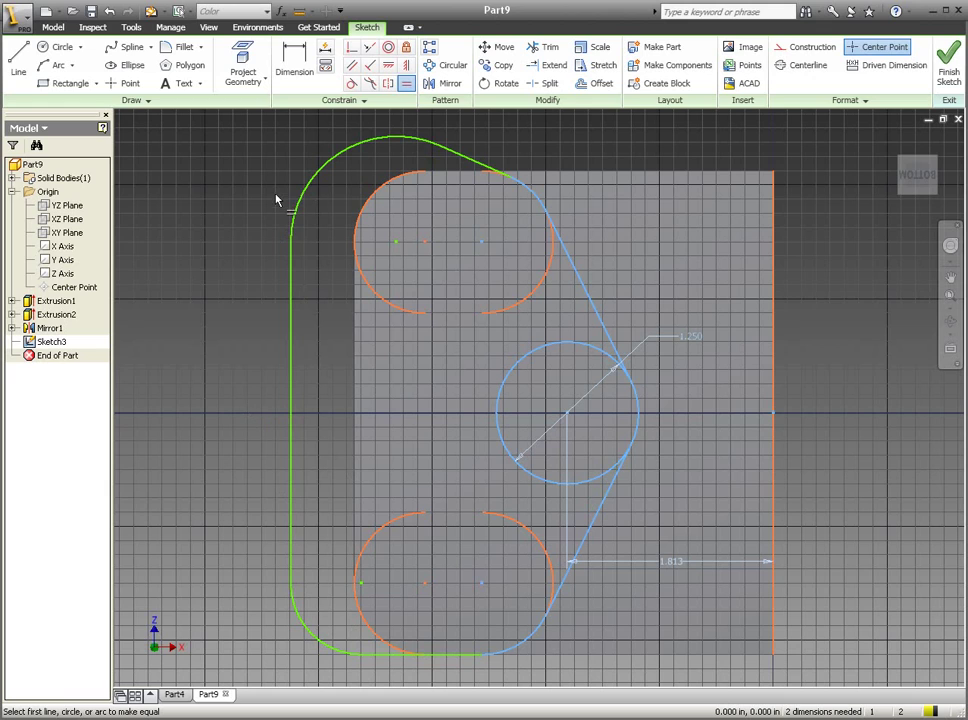
key("Escape")
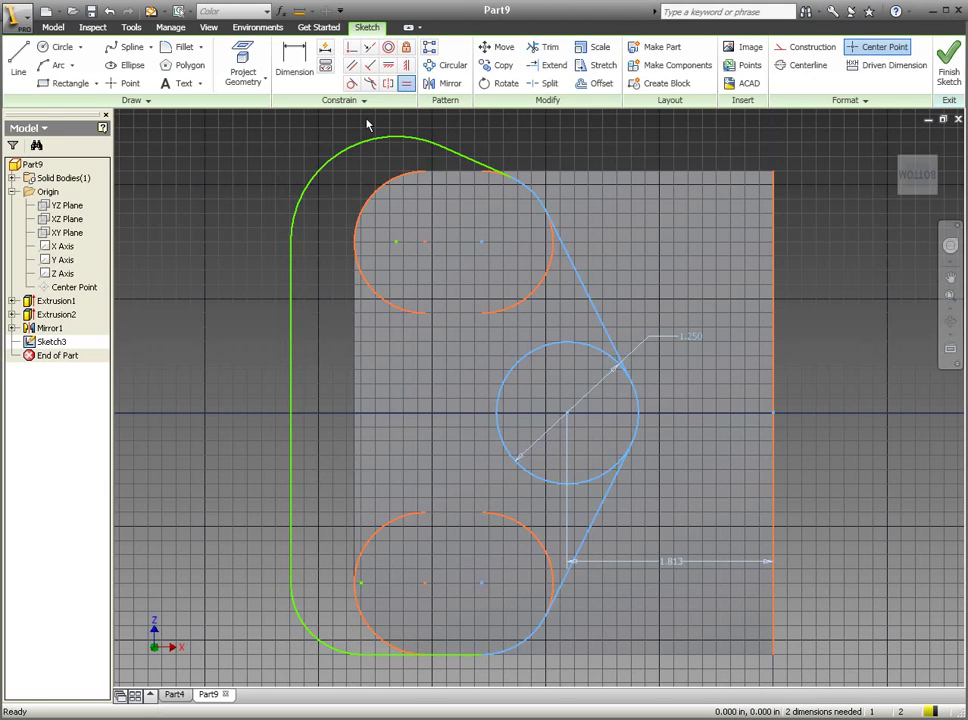
Constrain the top edge horizontal, the top-left arc concentric with the pad arc, and finish Sketch3.
left_click(389, 66)
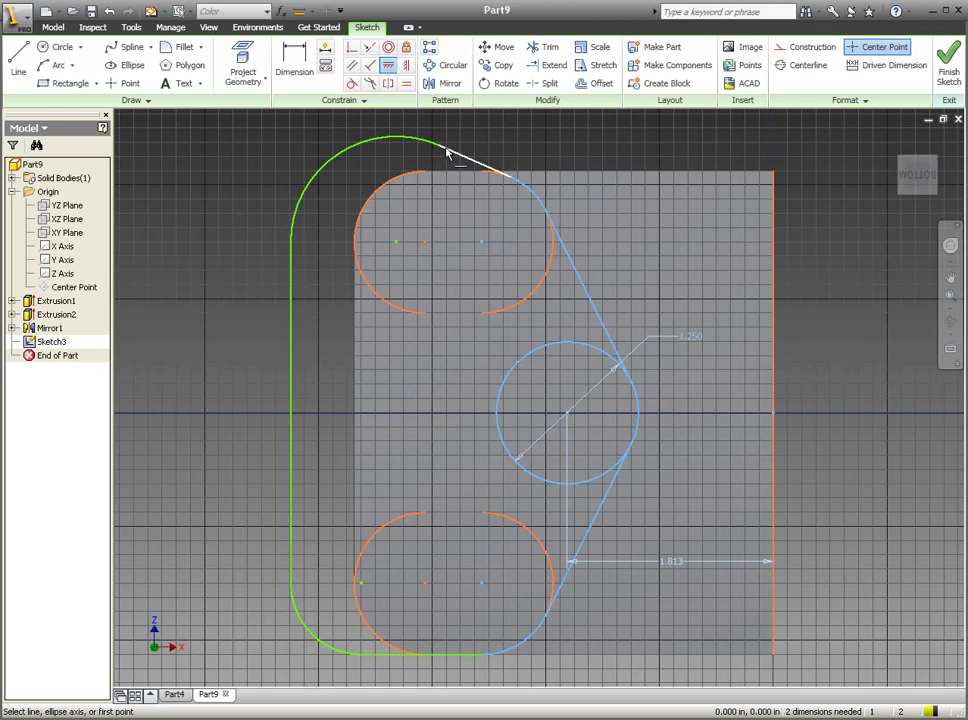
left_click(460, 157)
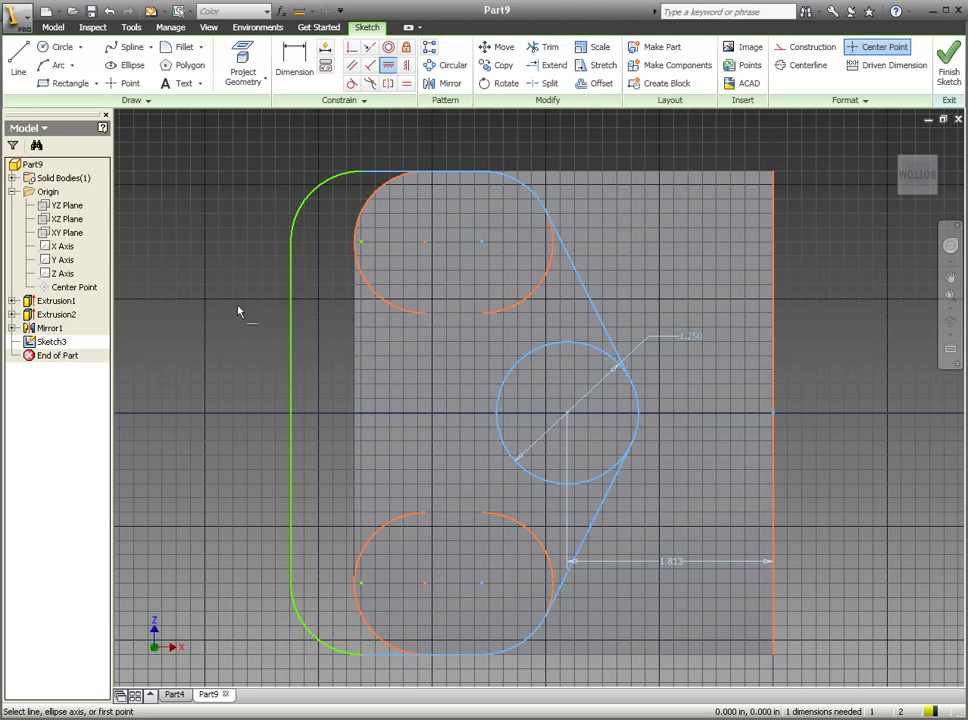
left_click(389, 52)
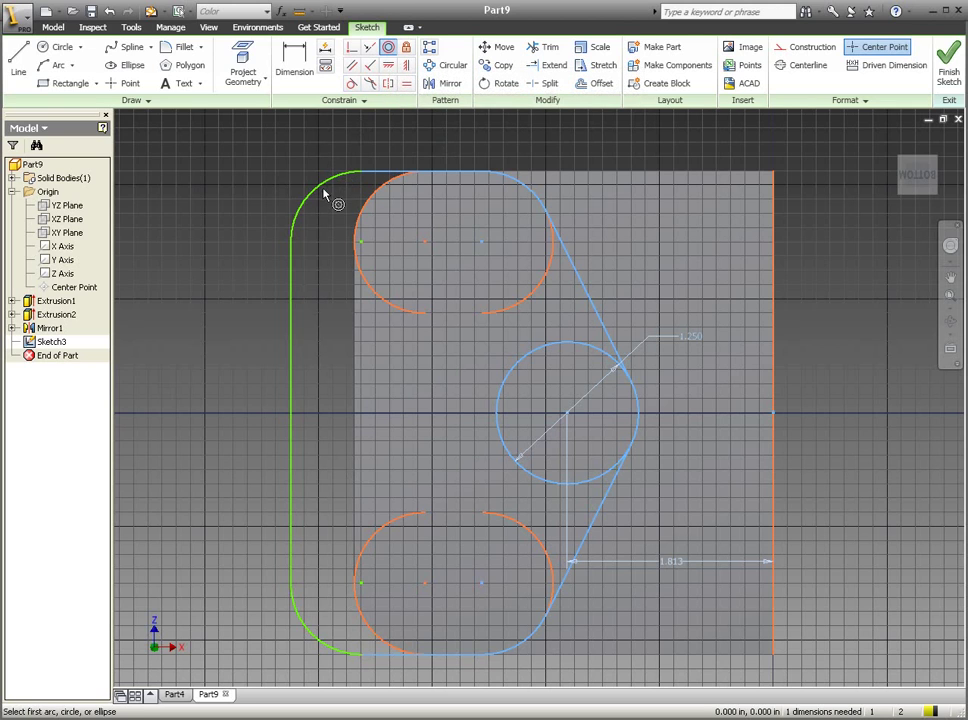
left_click(324, 190)
left_click(367, 205)
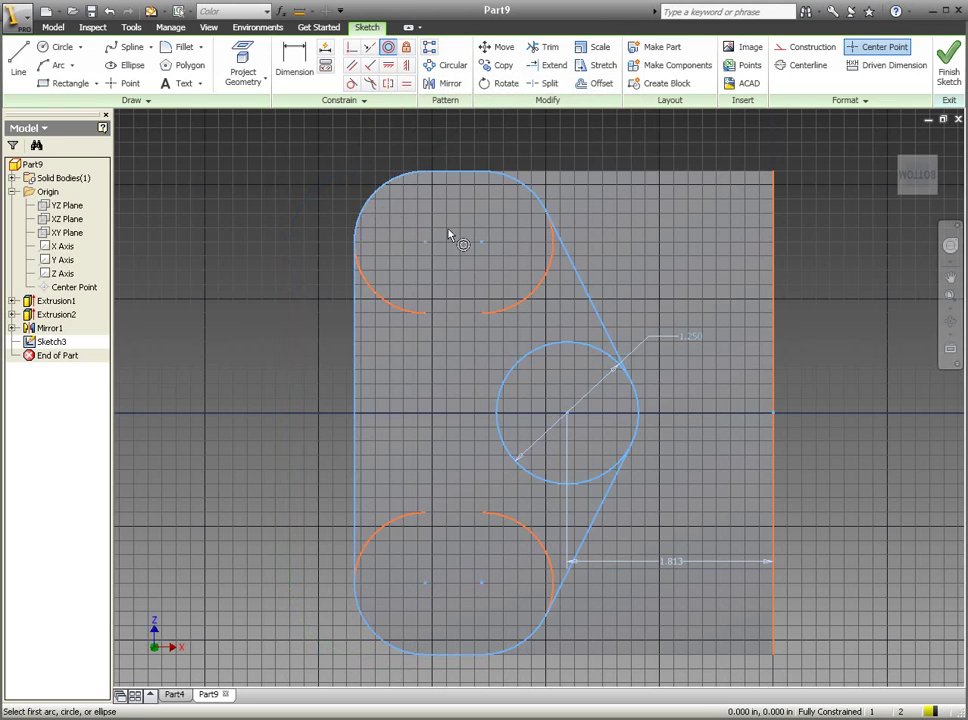
left_click(947, 68)
Extrude the Sketch3 rib outline 1/8 in as Extrusion3.
mouse_move(462, 471)
middle_mouse_down("shift")
mouse_move(471, 417)
mouse_move(391, 395)
mouse_move(438, 400)
mouse_move(428, 389)
middle_mouse_up("shift")
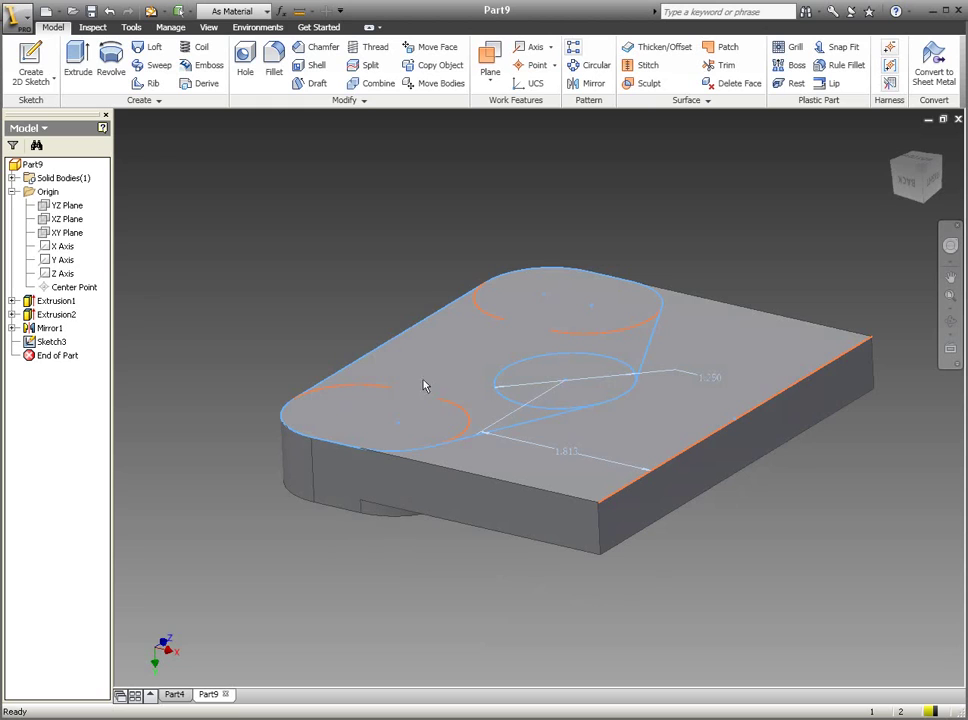
left_click(80, 62)
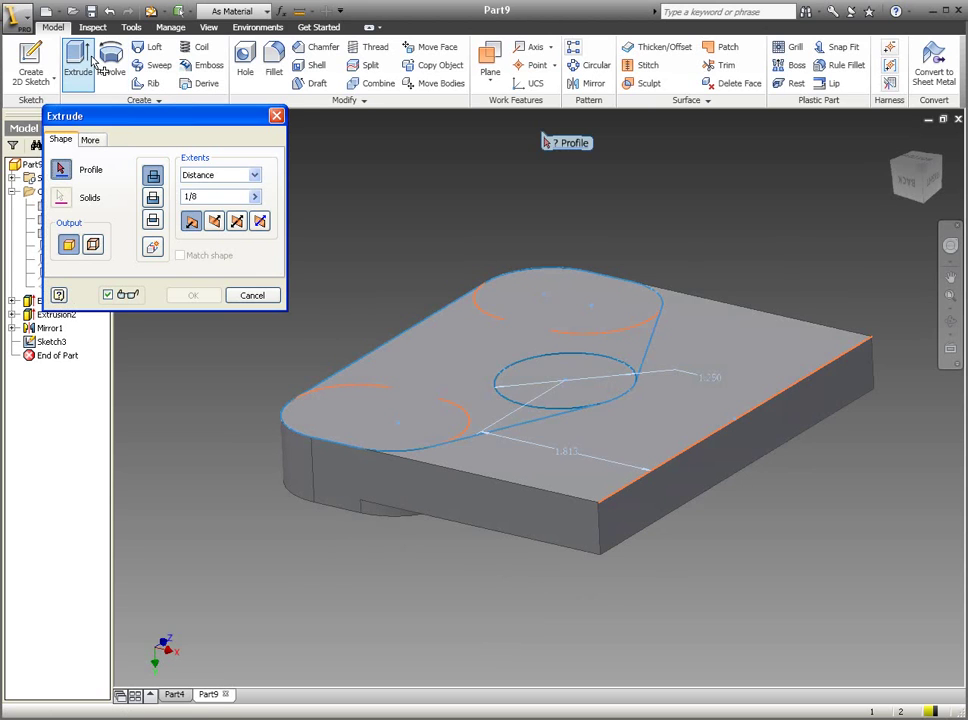
left_click(432, 359)
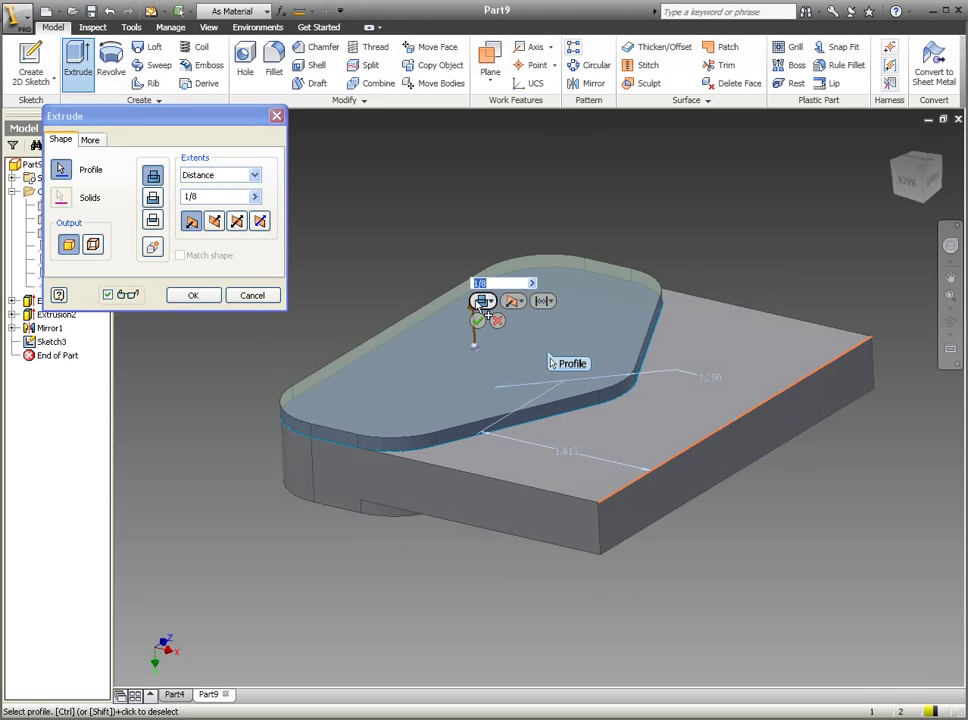
left_click(478, 321)
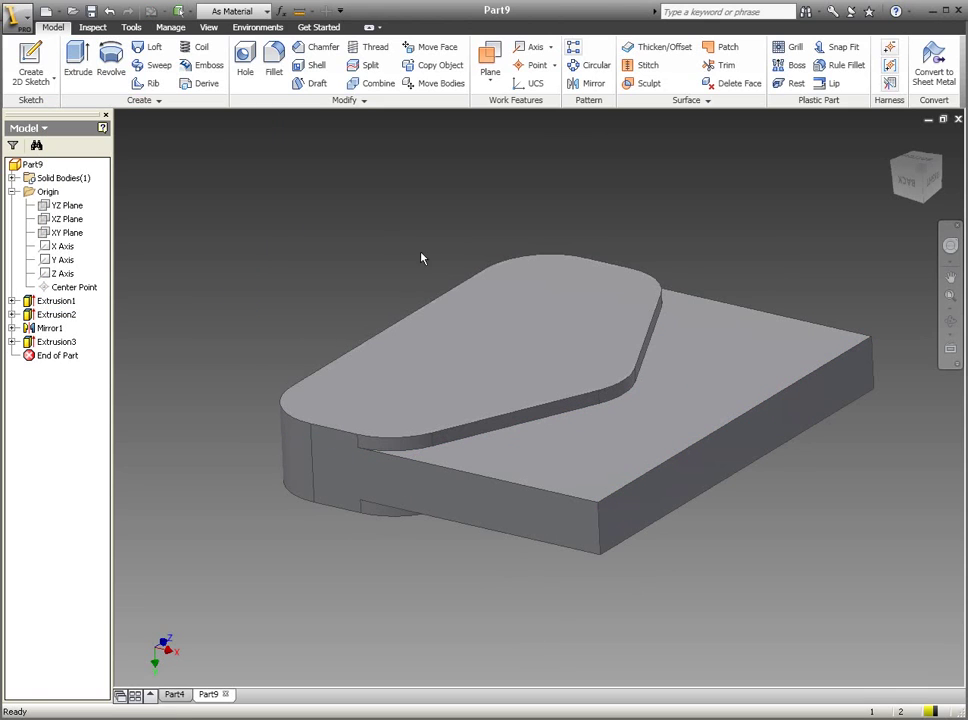
left_click(590, 376)
On the pad face, sketch a 1.250 in circle touching the projected curved edge, then finish Sketch4.
left_click(662, 350)
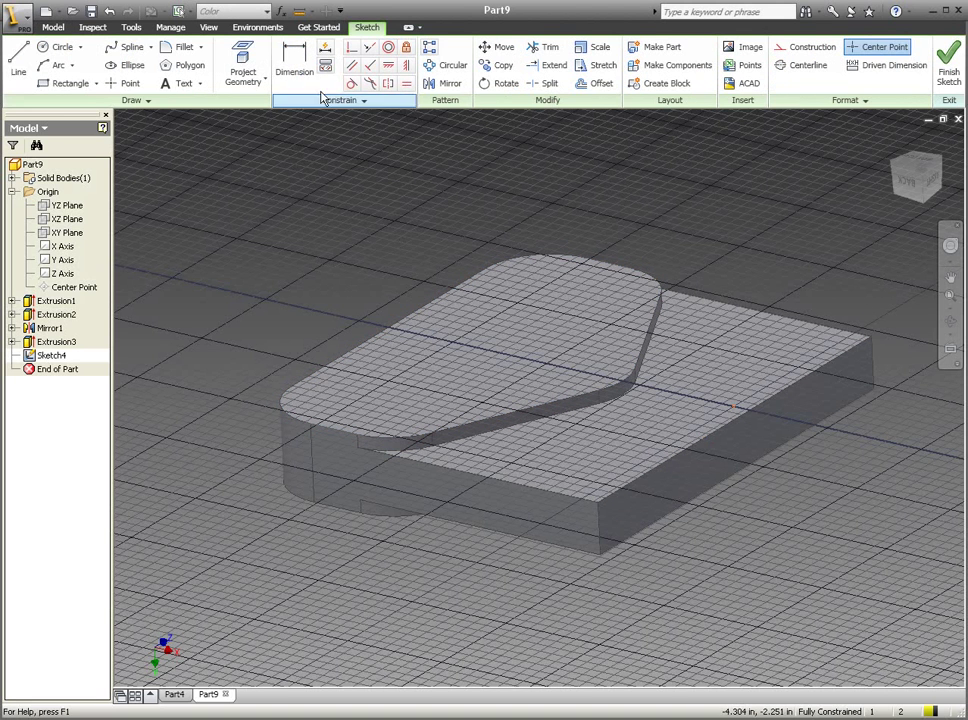
left_click(242, 65)
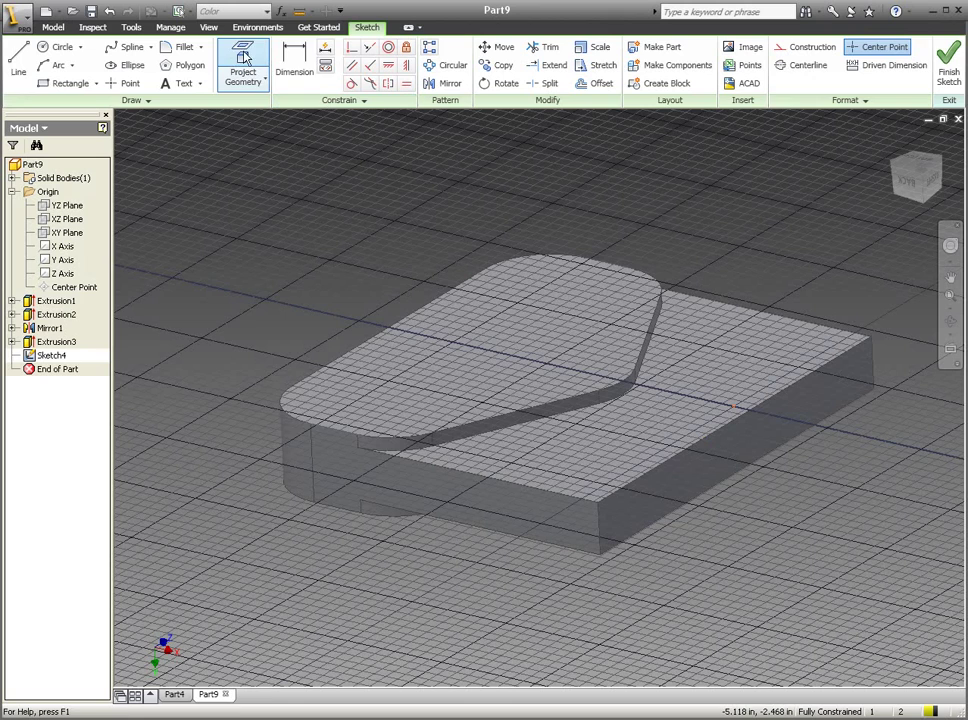
left_click(630, 385)
left_click(60, 47)
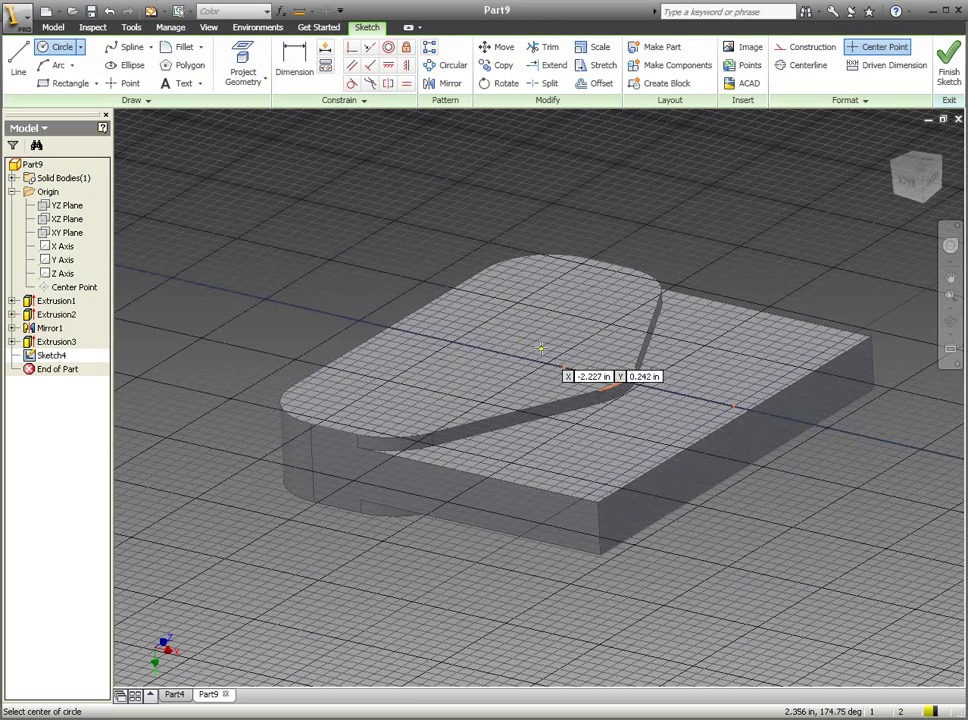
left_click(565, 366)
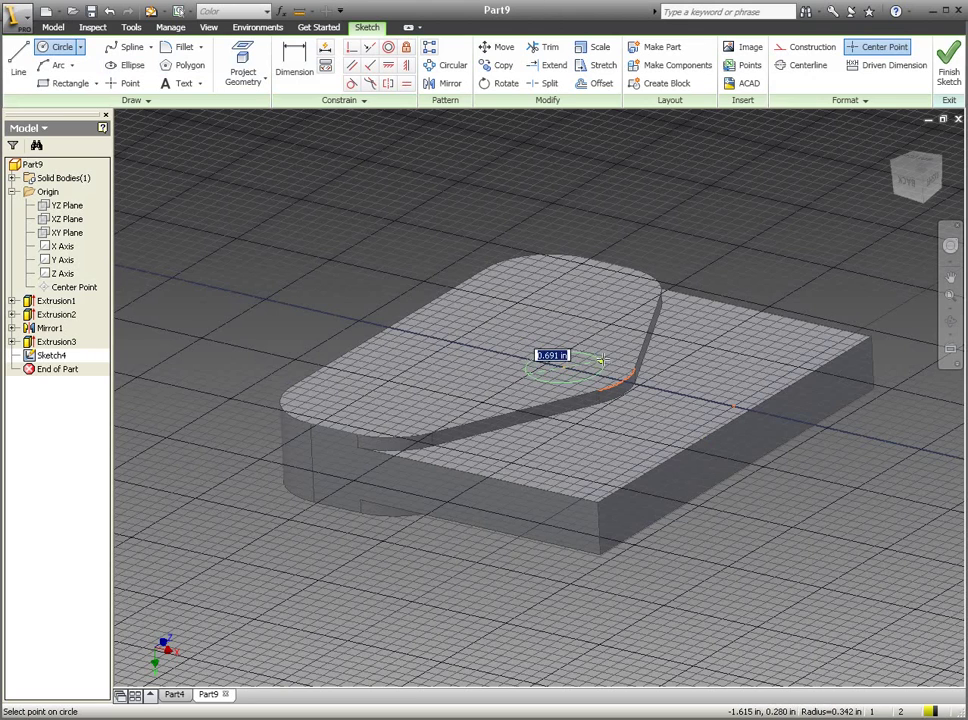
left_click(663, 395)
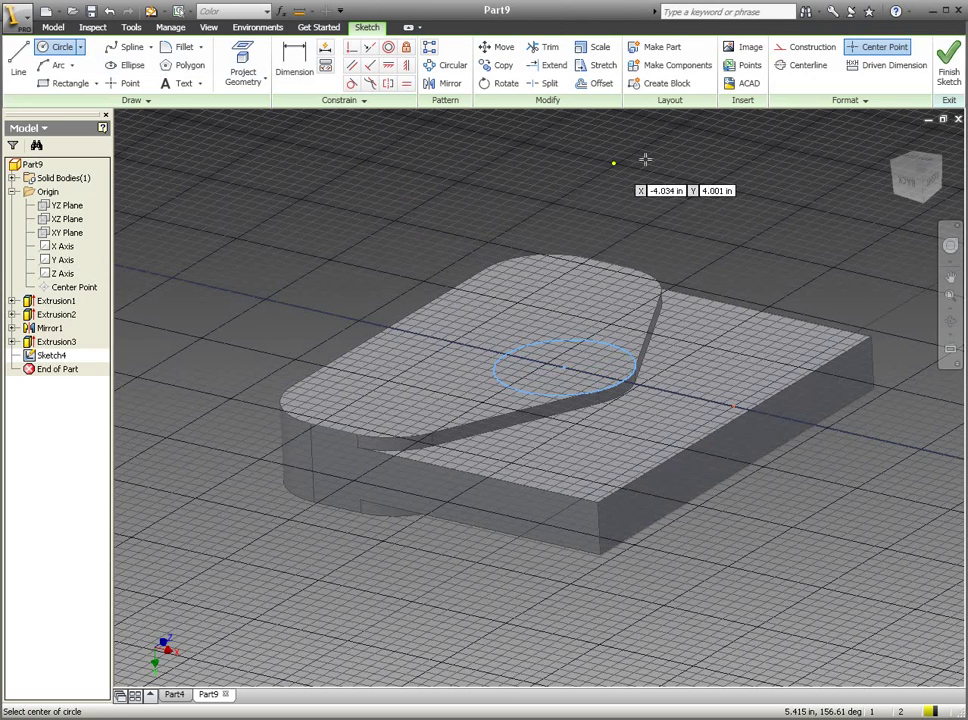
left_click(950, 63)
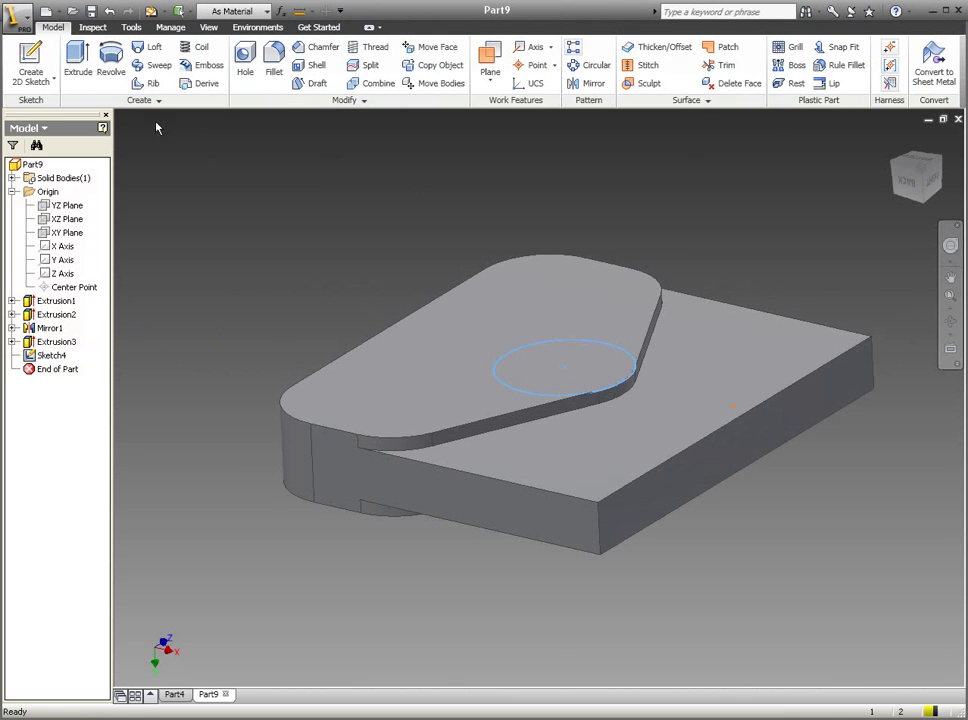
Extrude the circle upward 1.75 in, joined to the plate, as a tall cylindrical post.
left_click(78, 60)
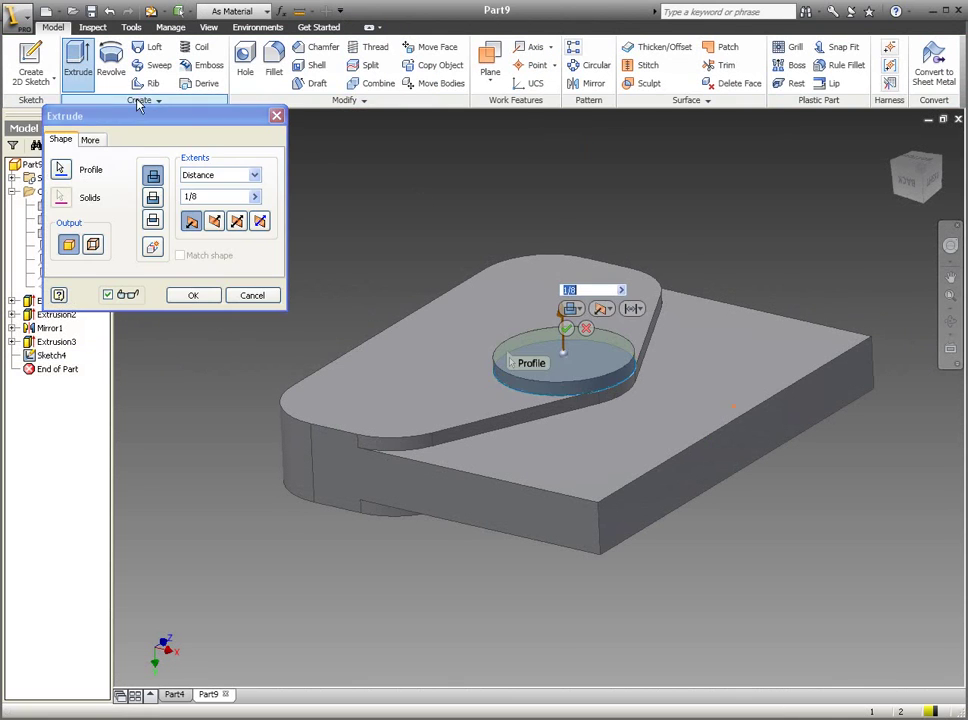
left_click(216, 222)
left_click(153, 176)
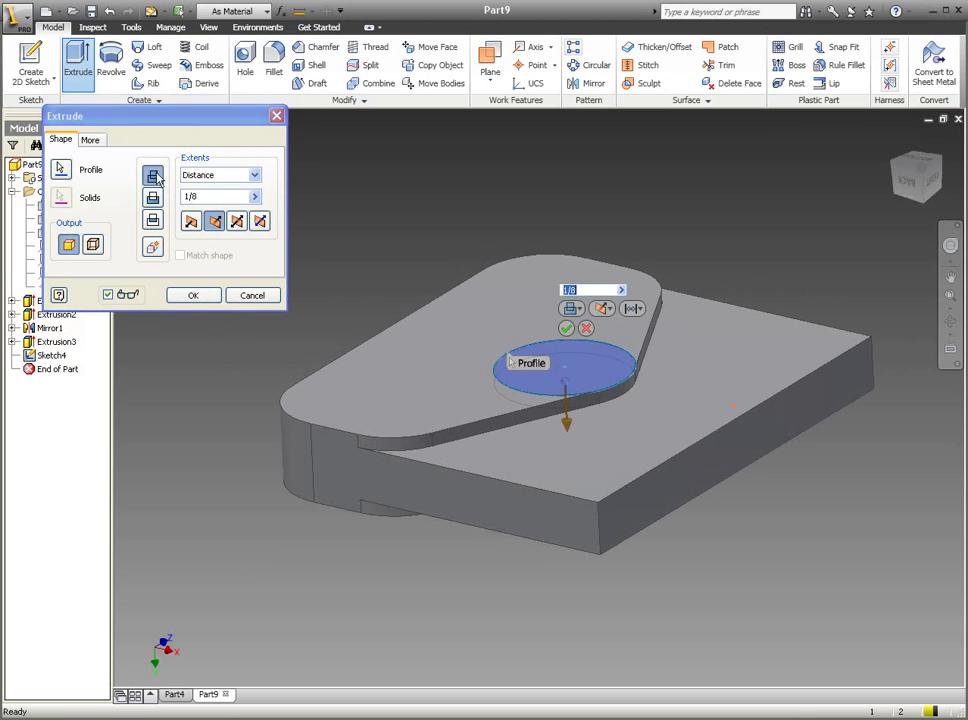
middle_click_drag(723, 268, 713, 279, "shift")
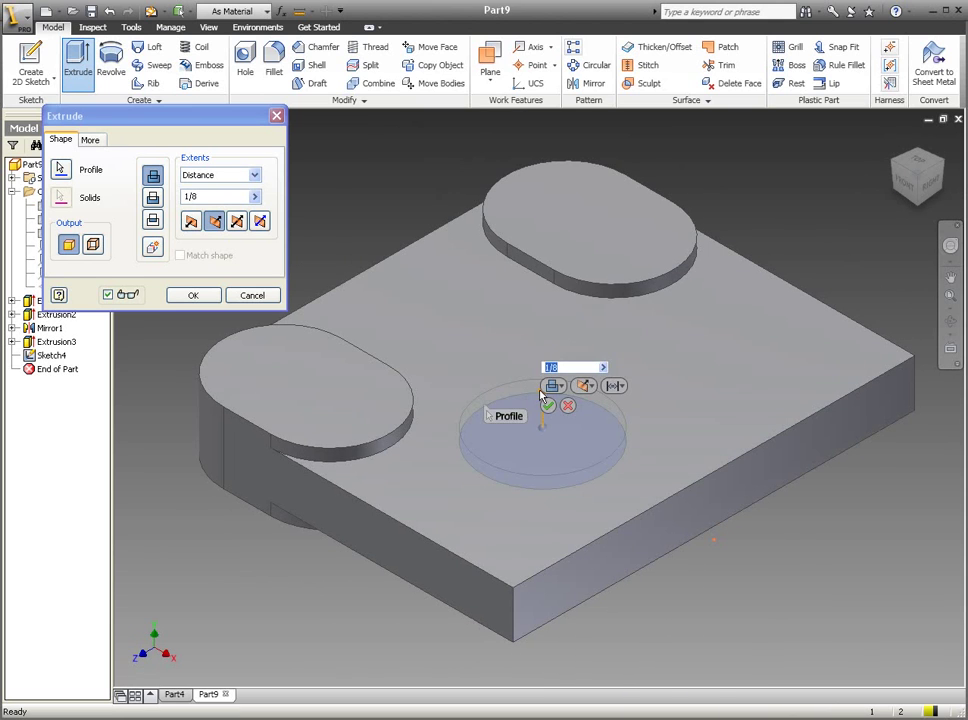
left_click_drag(541, 397, 557, 190)
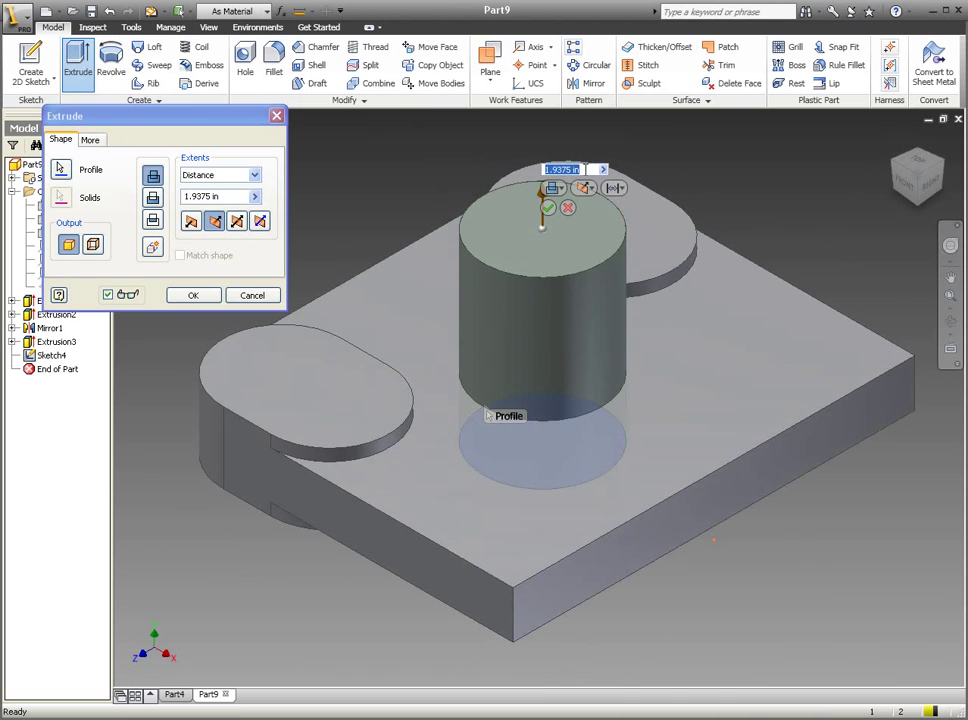
type("1.7")
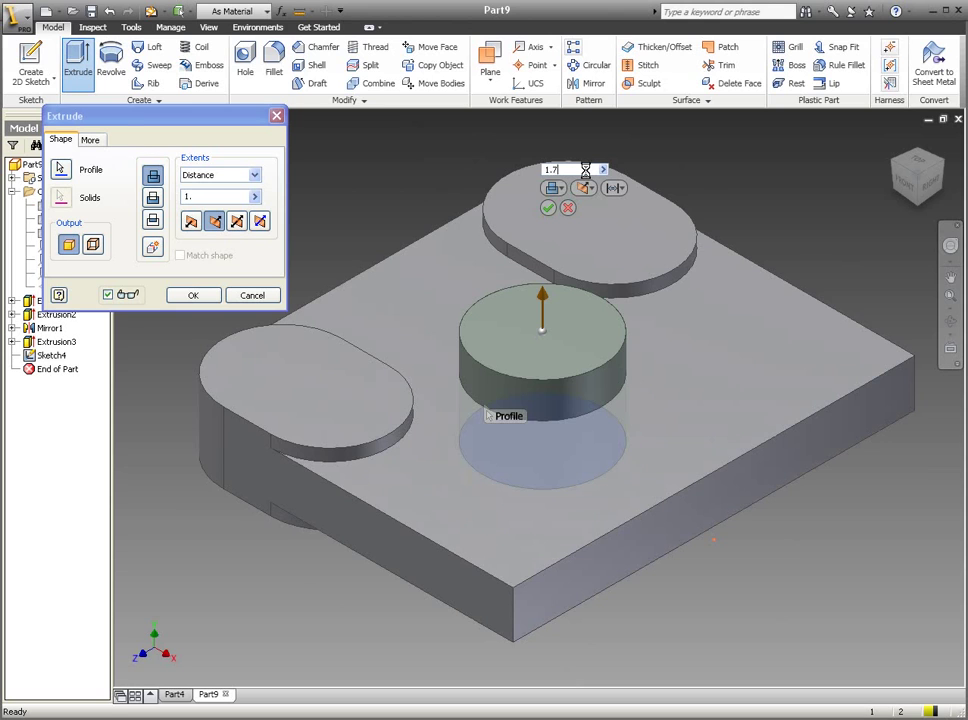
type("5")
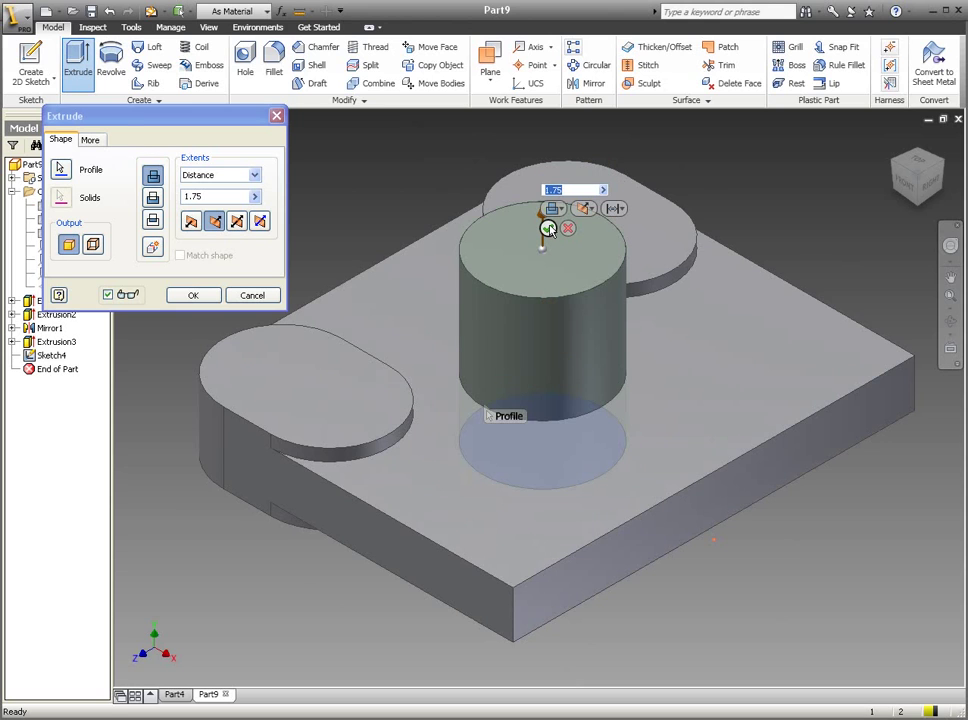
left_click(548, 229)
scroll(629, 551, "down", 3)
mouse_move(629, 551)
middle_mouse_down("shift")
mouse_move(550, 487)
mouse_move(600, 492)
mouse_move(552, 488)
middle_mouse_up("shift")
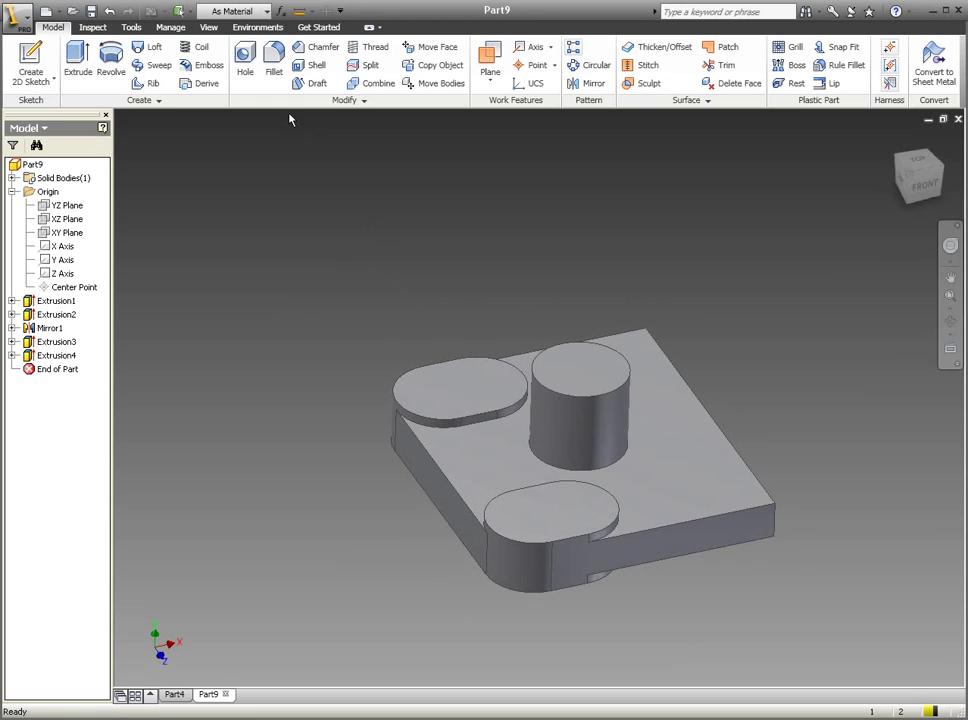
Fillet the base plate's left front edge with a 0.125 in radius.
left_click(276, 62)
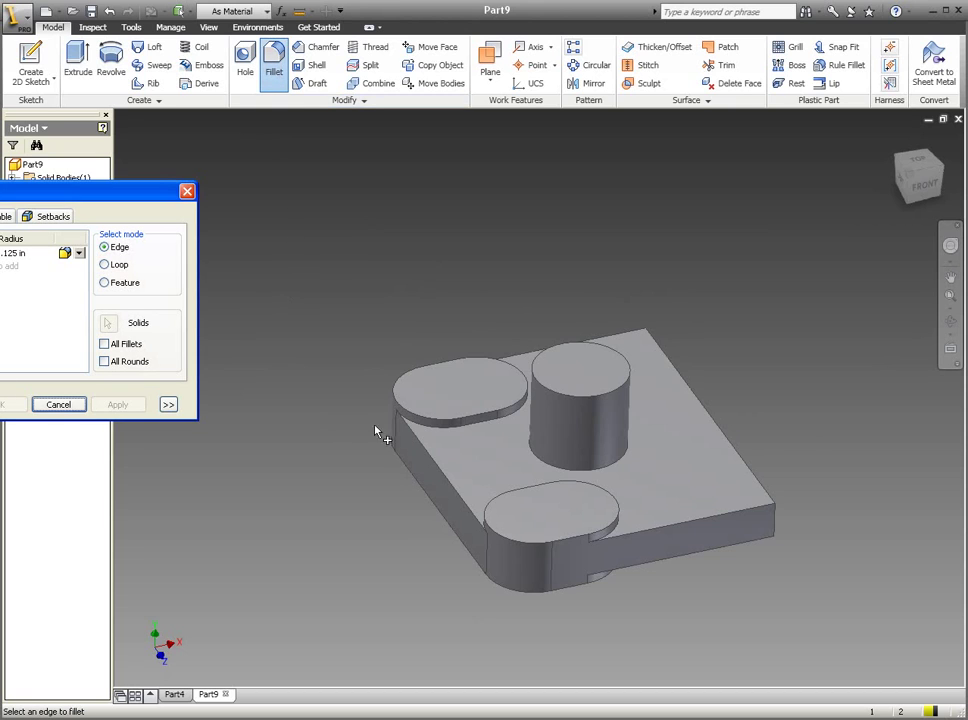
left_click(443, 469)
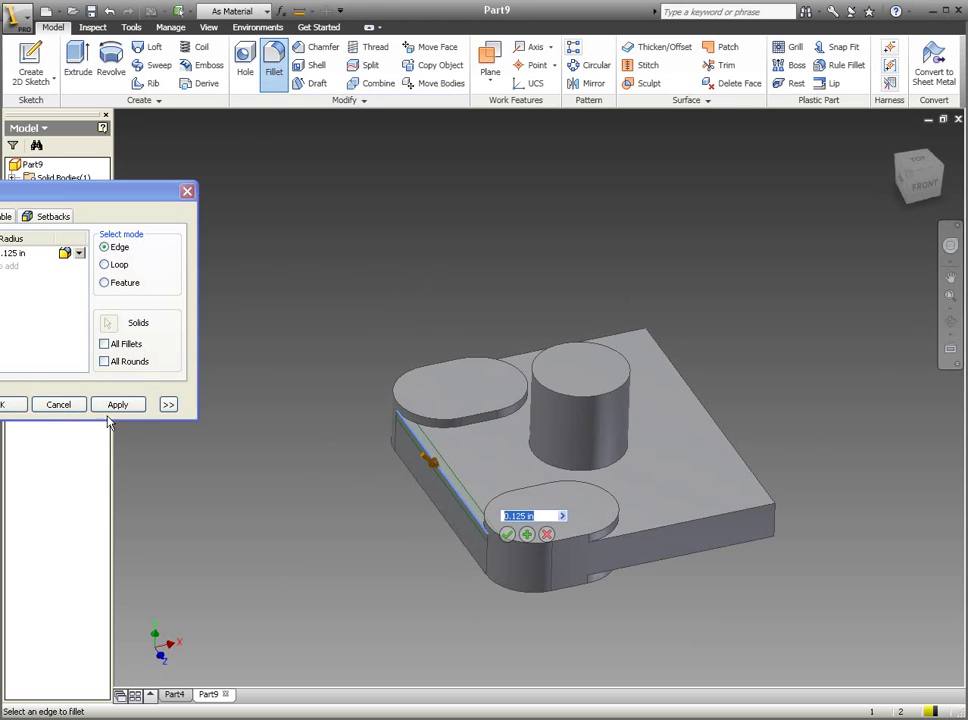
left_click(16, 406)
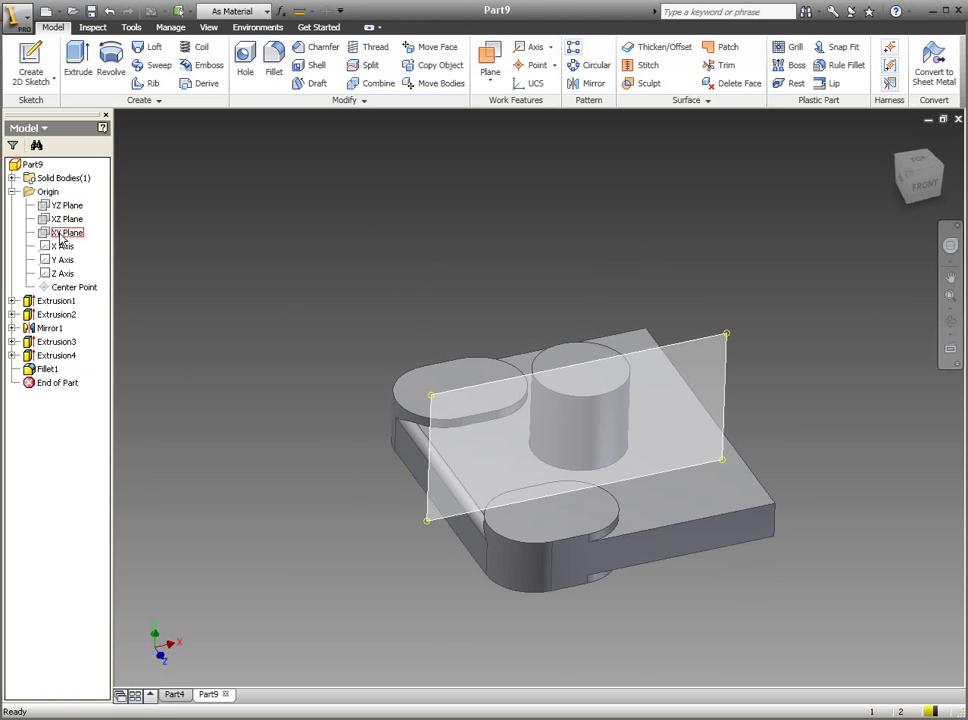
Start a new sketch on the XY Plane with the part's cut edges projected.
left_click(62, 233)
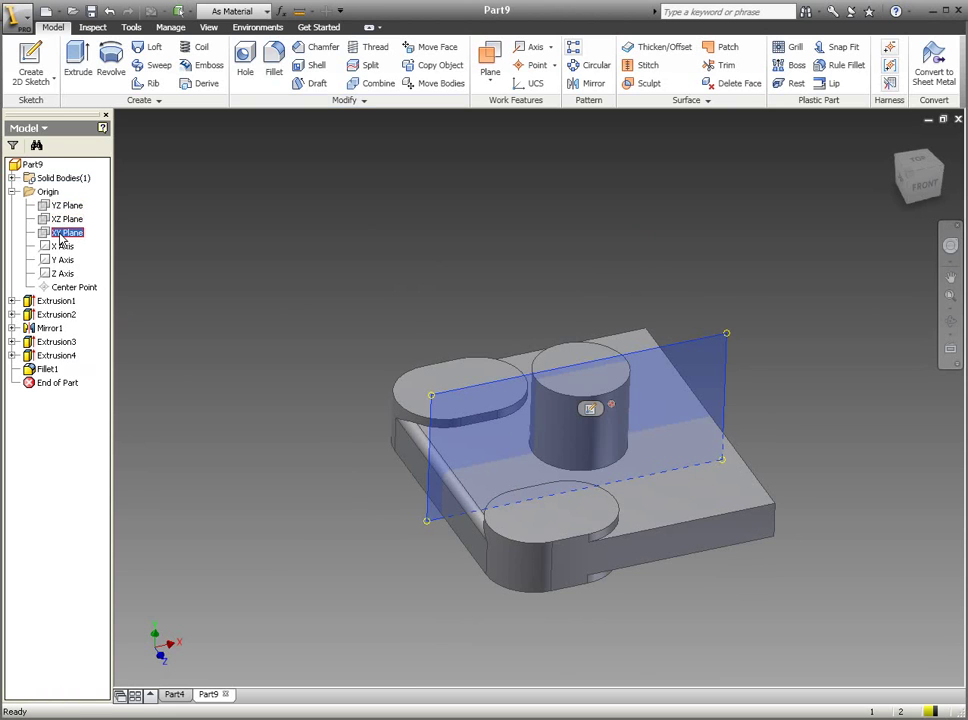
left_click(590, 409)
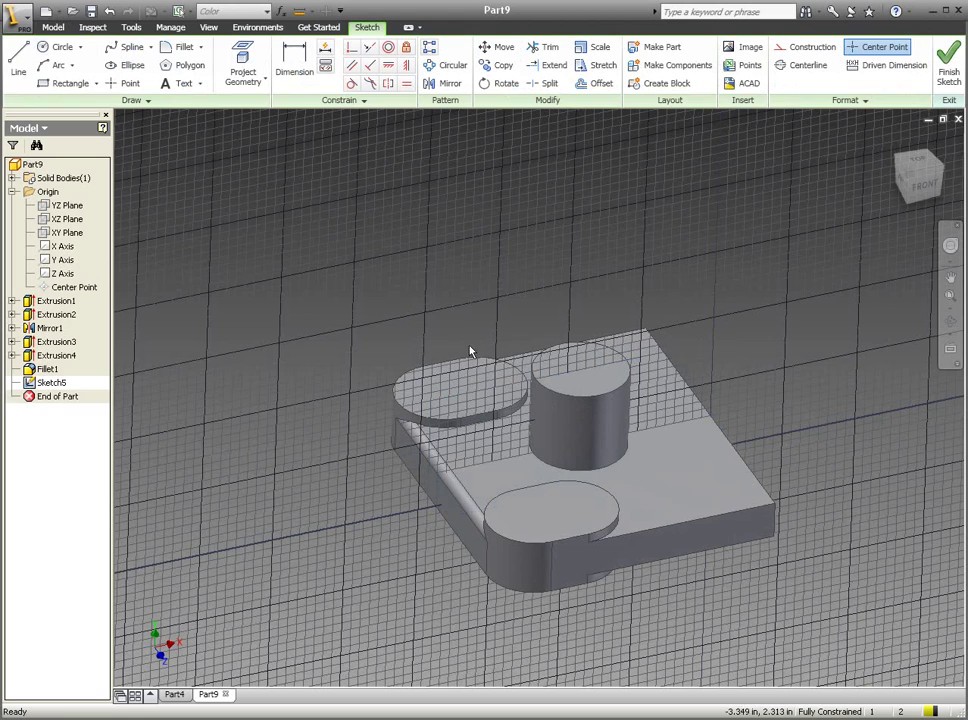
left_click(265, 80)
left_click(273, 146)
left_click(273, 146)
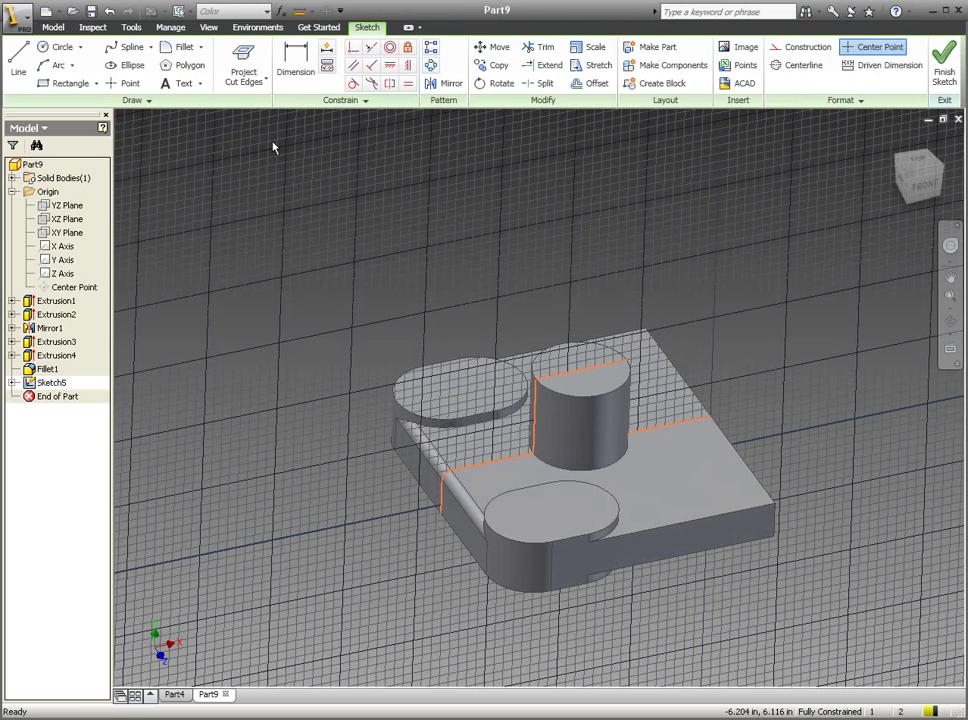
scroll(490, 421, "up", 2)
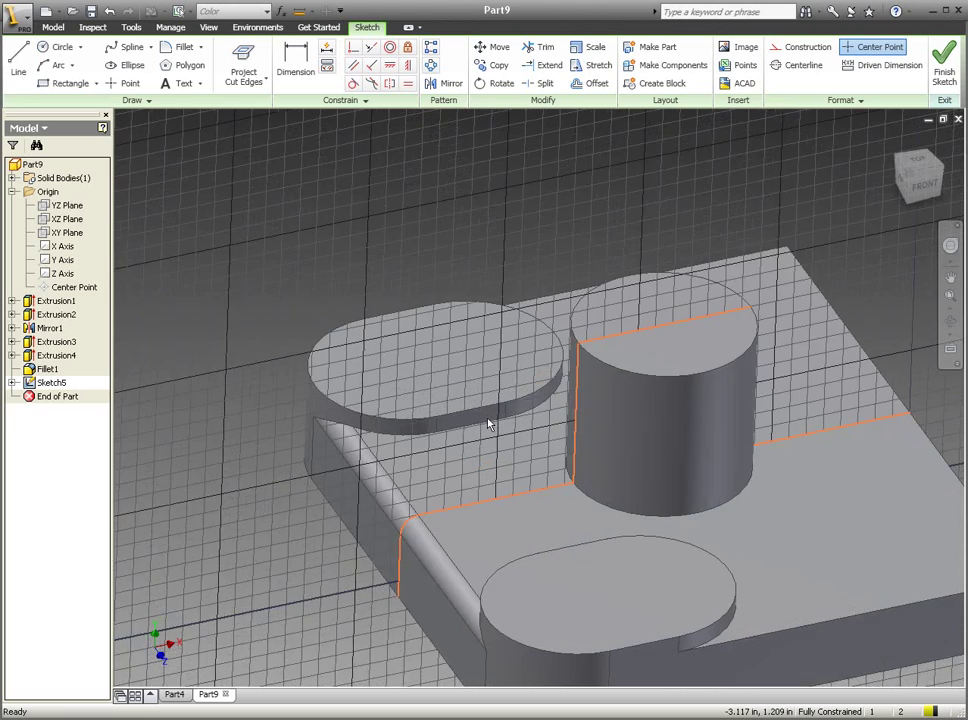
scroll(518, 440, "up", 2)
Draw a diagonal line from the filleted edge corner to the cylinder's side edge.
left_click(18, 62)
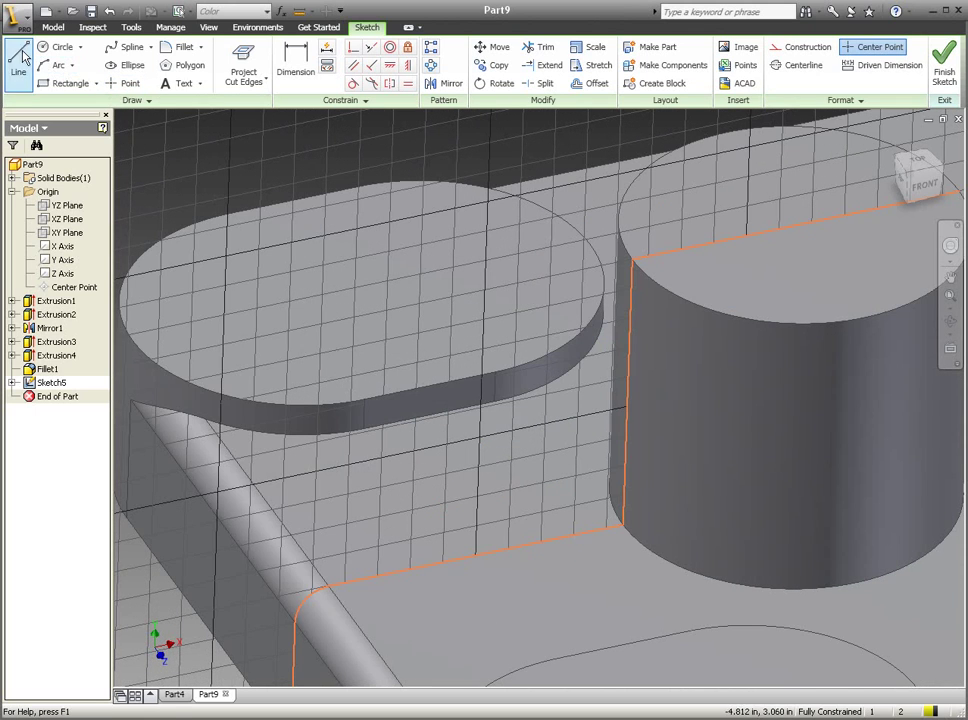
left_click(327, 586)
key("Escape")
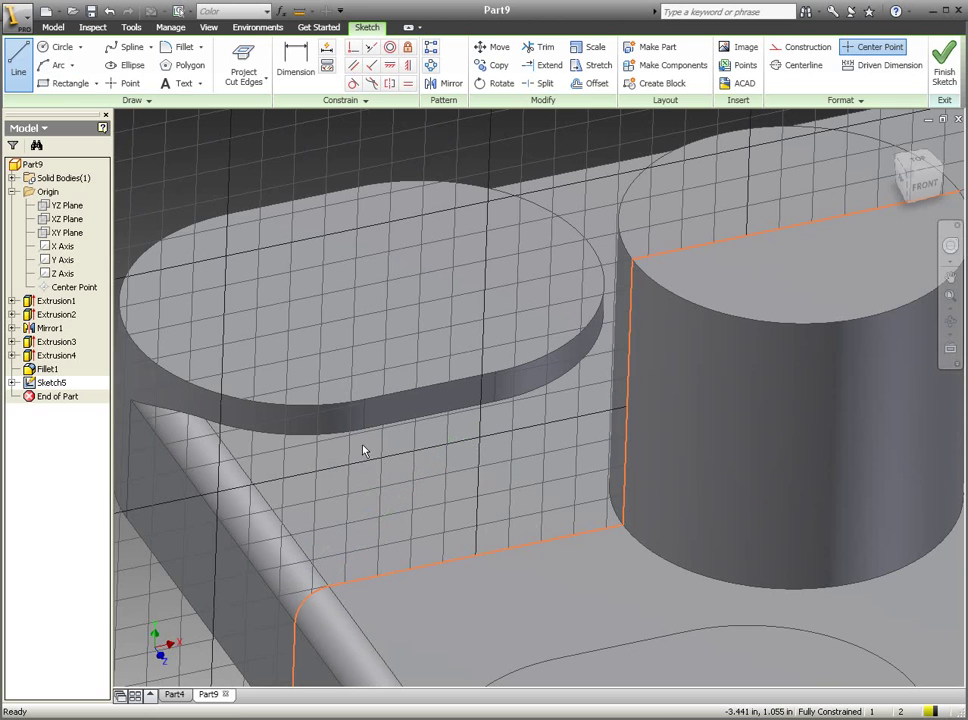
key("l")
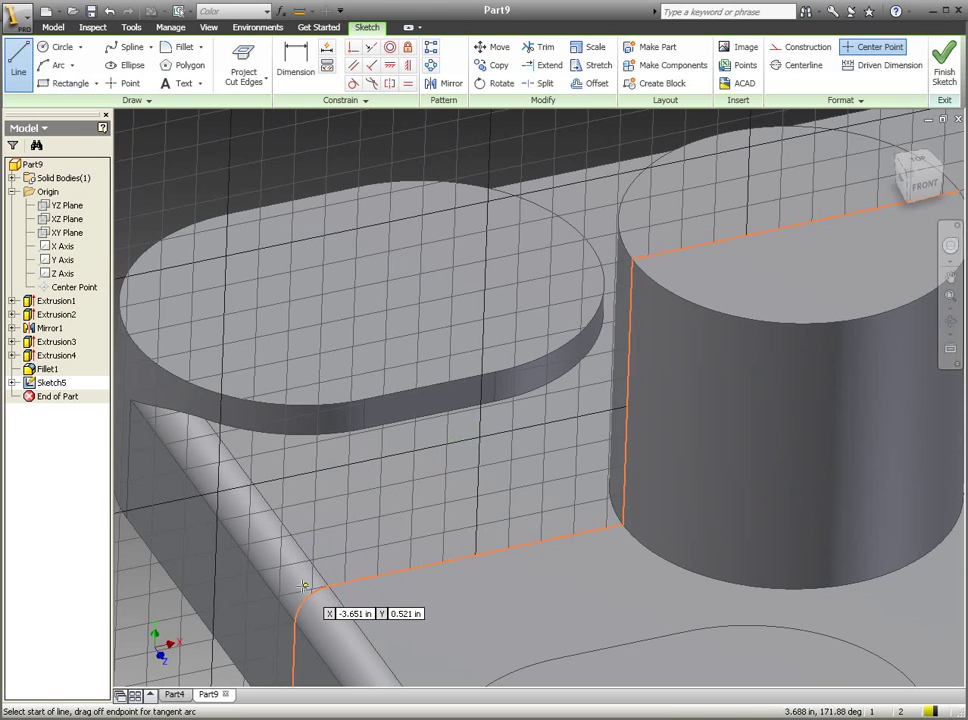
left_click(306, 585)
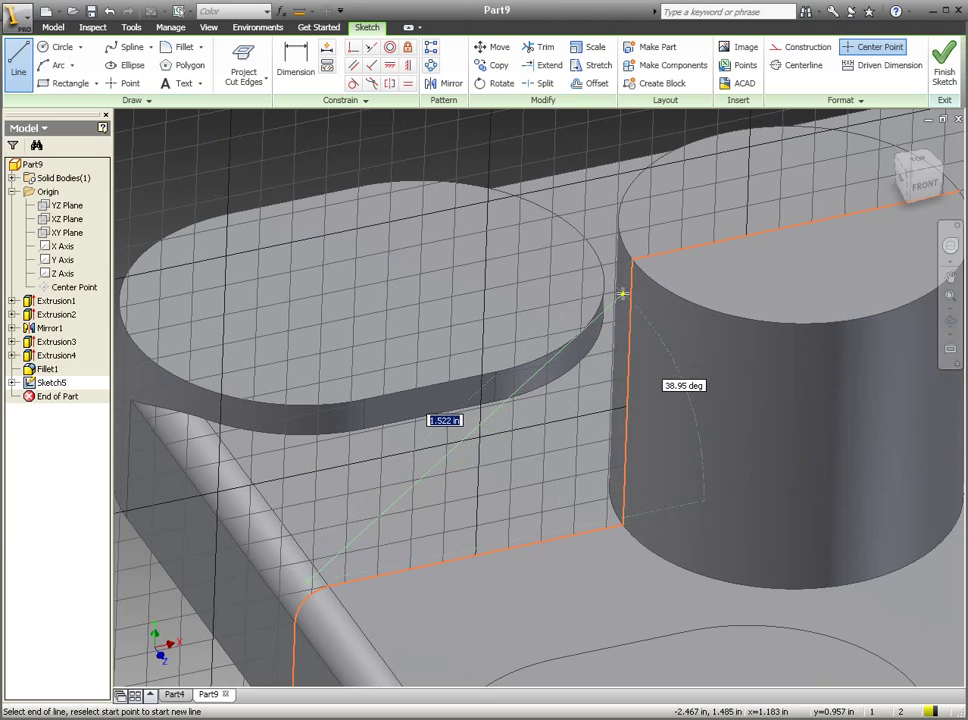
left_click(622, 294)
key("Escape")
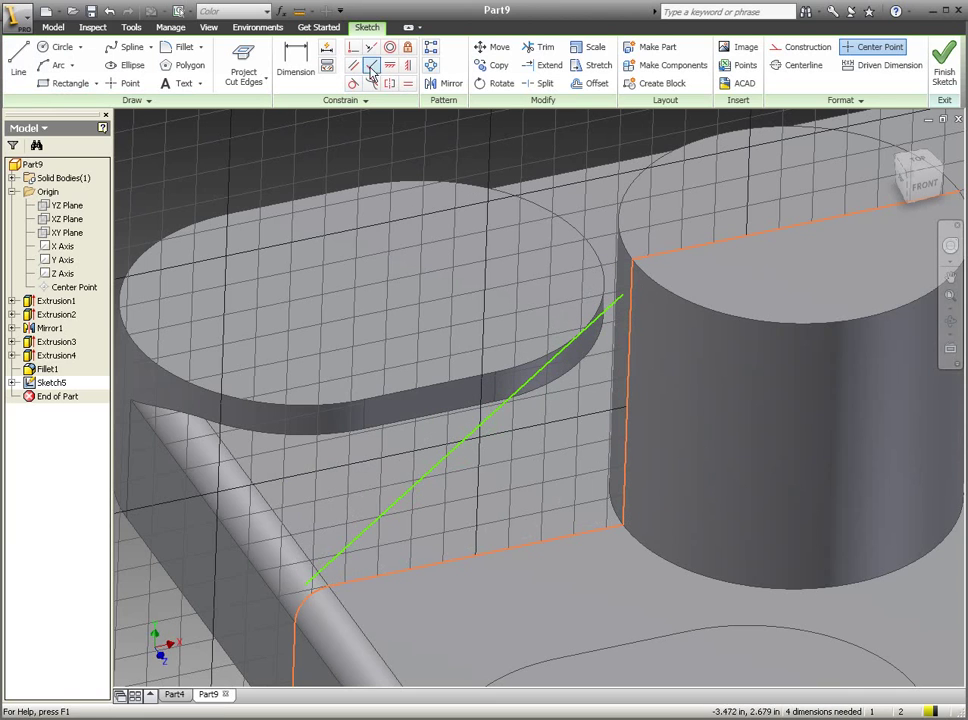
Make the line's ends coincident with the cylinder edge and fillet arc, tangent to the arc.
left_click(354, 47)
left_click(622, 299)
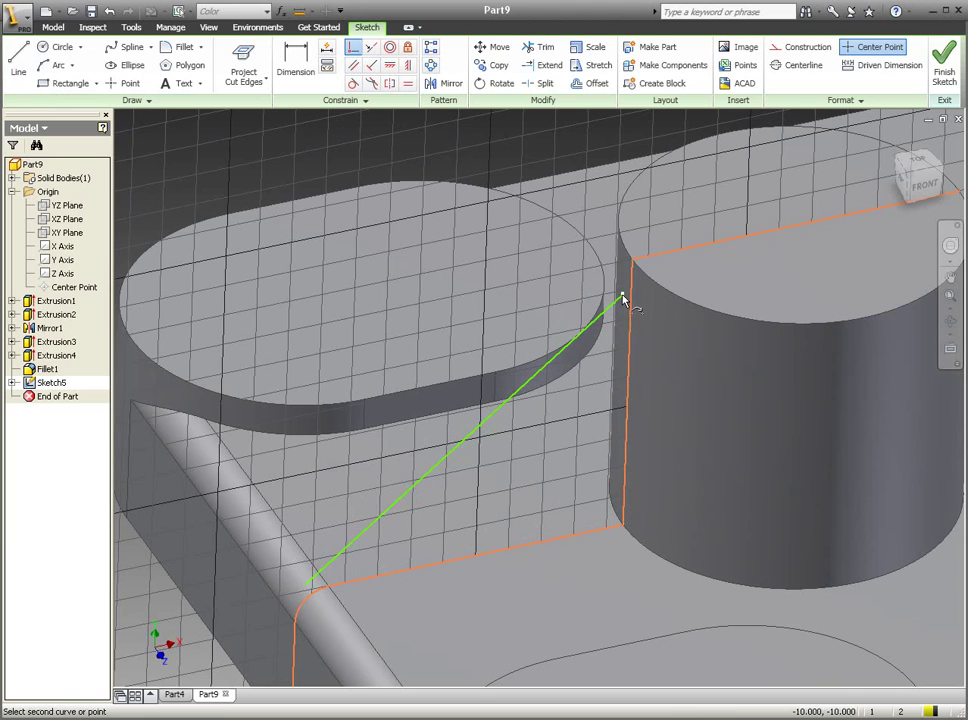
left_click(628, 308)
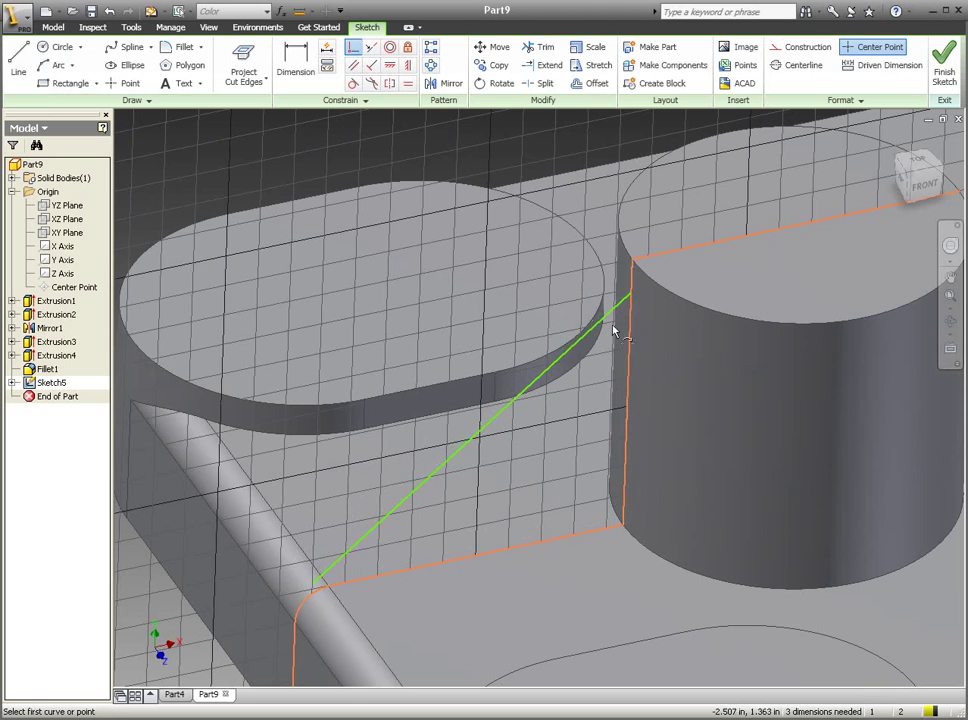
left_click(313, 591)
left_click(318, 582)
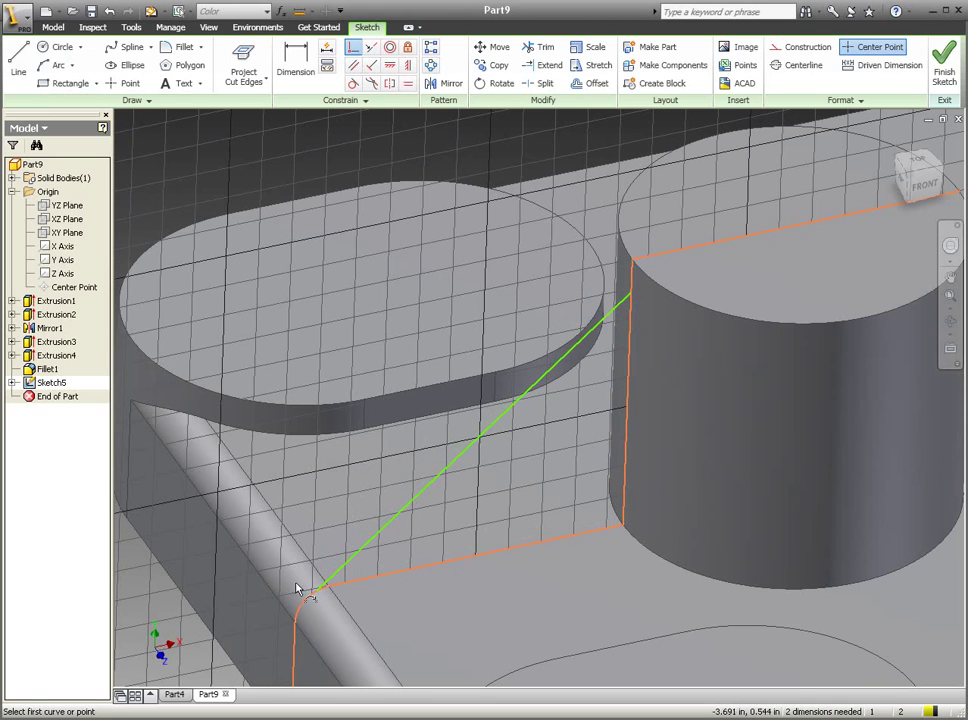
left_click(352, 83)
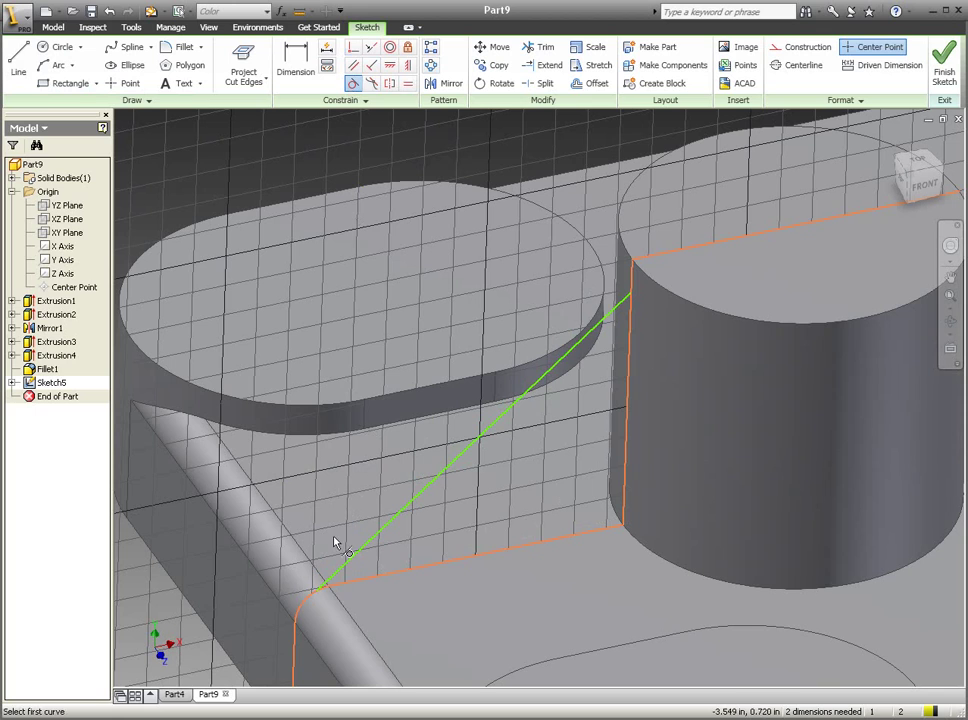
left_click(332, 578)
left_click(318, 593)
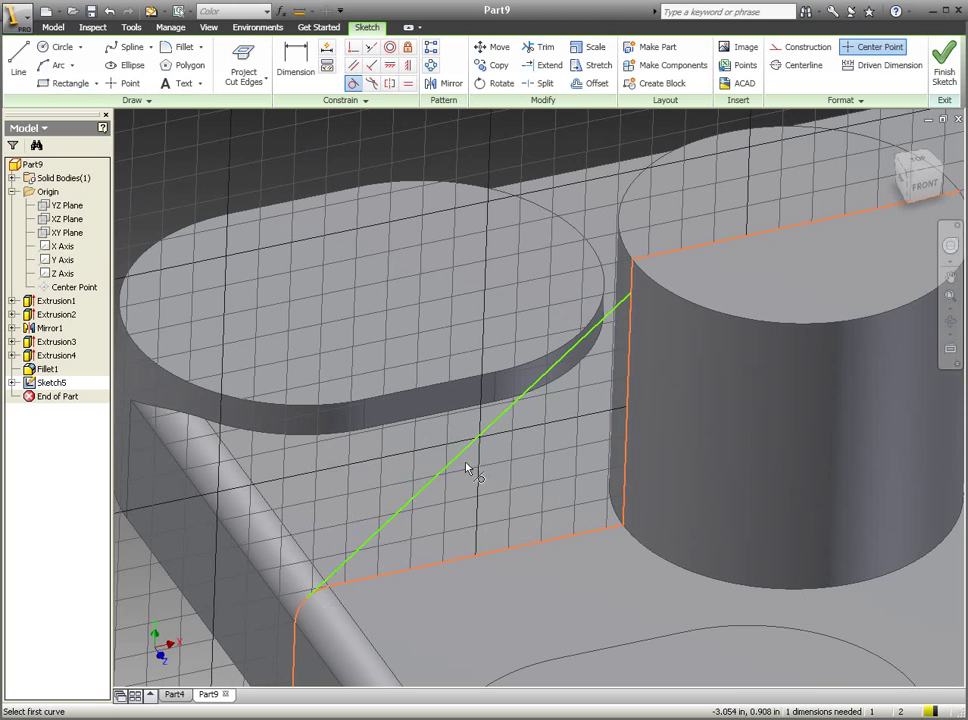
Dimension the line's upper end 1/8 in below the cylinder top.
left_click(295, 62)
left_click(657, 259)
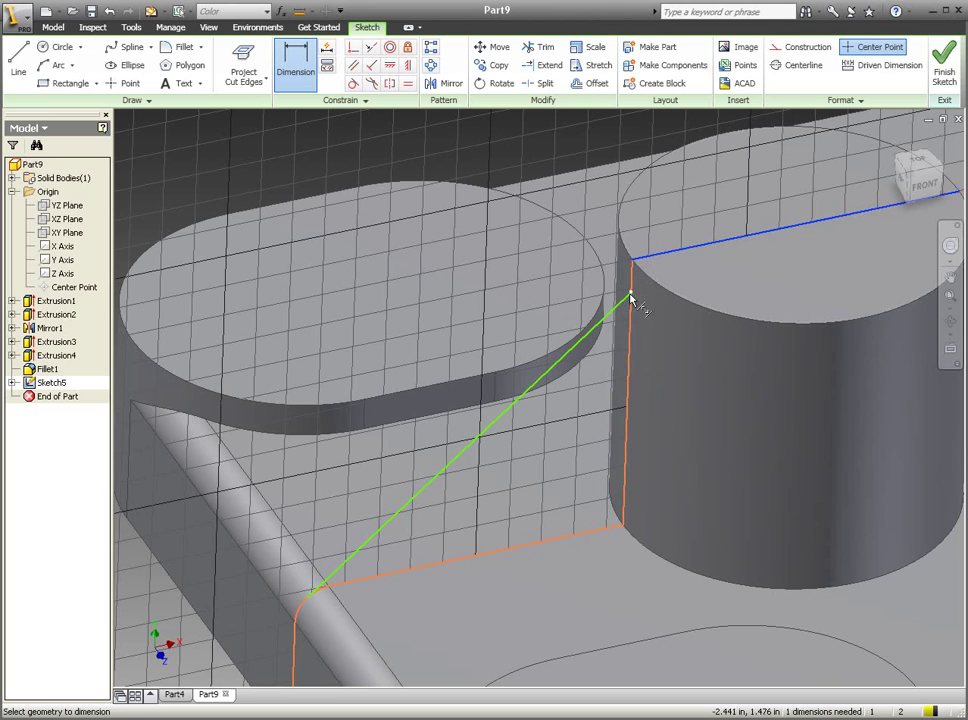
left_click(631, 297)
left_click(478, 306)
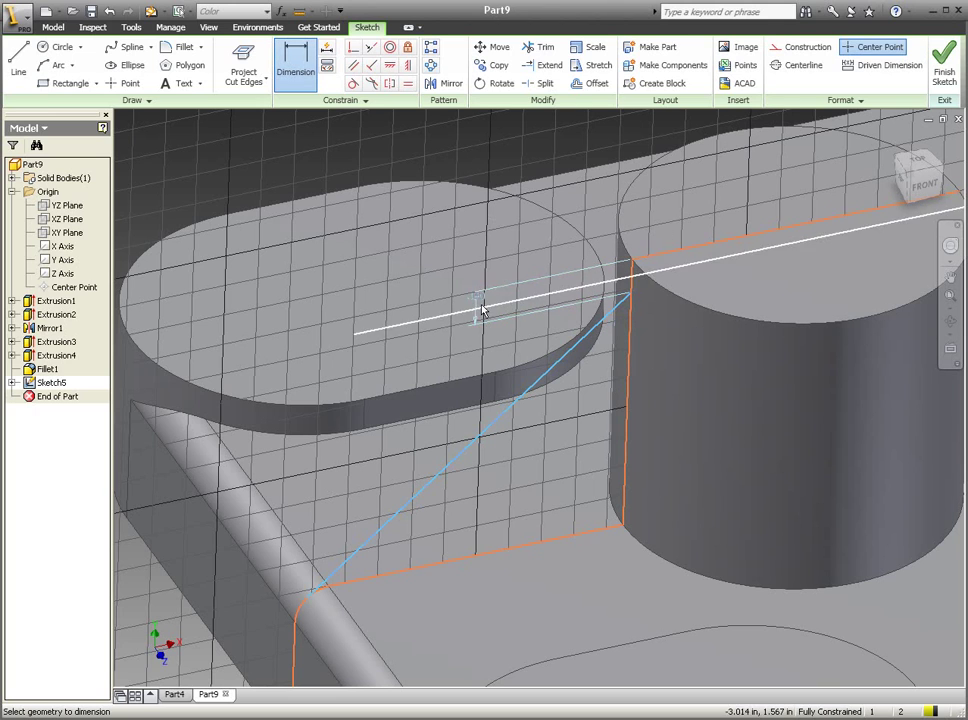
type("1/8")
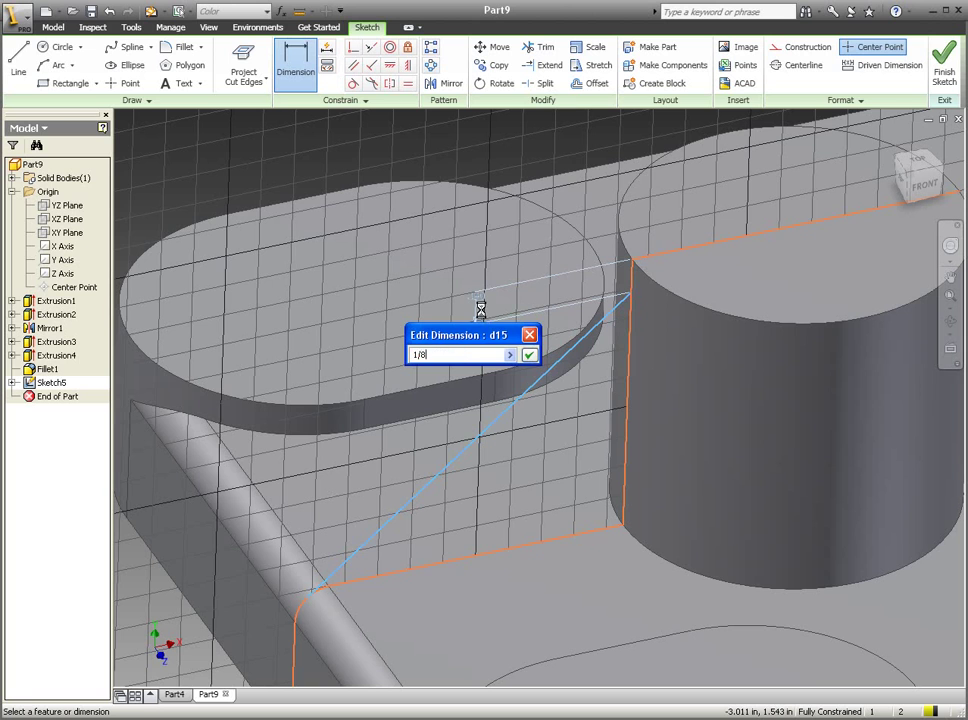
key("Return")
scroll(478, 306, "down", 3)
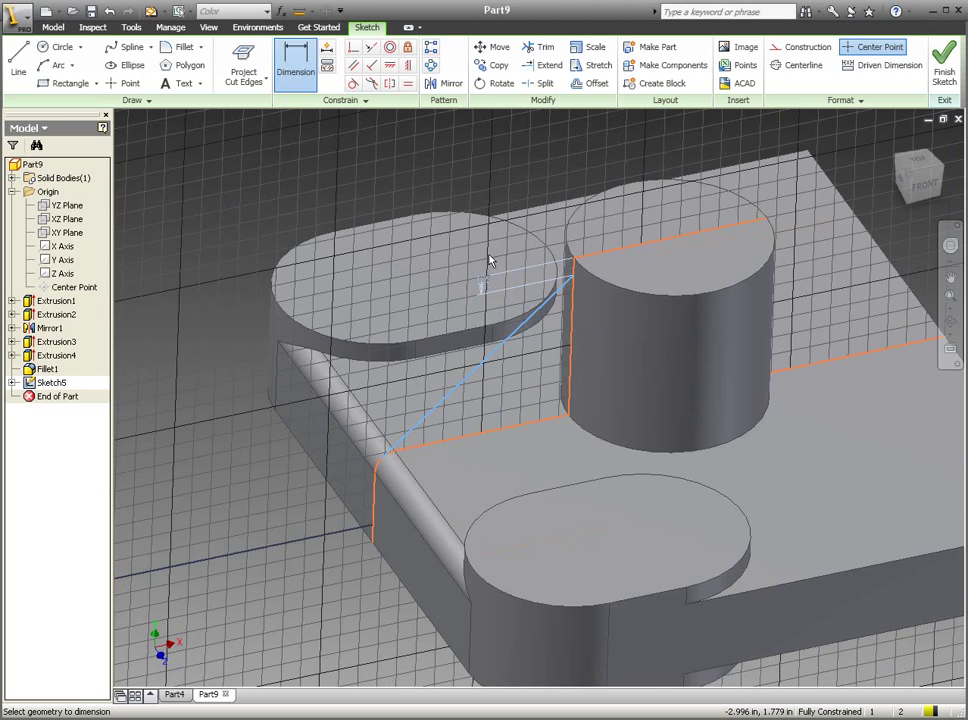
scroll(490, 264, "down", 2)
scroll(532, 250, "up", 3)
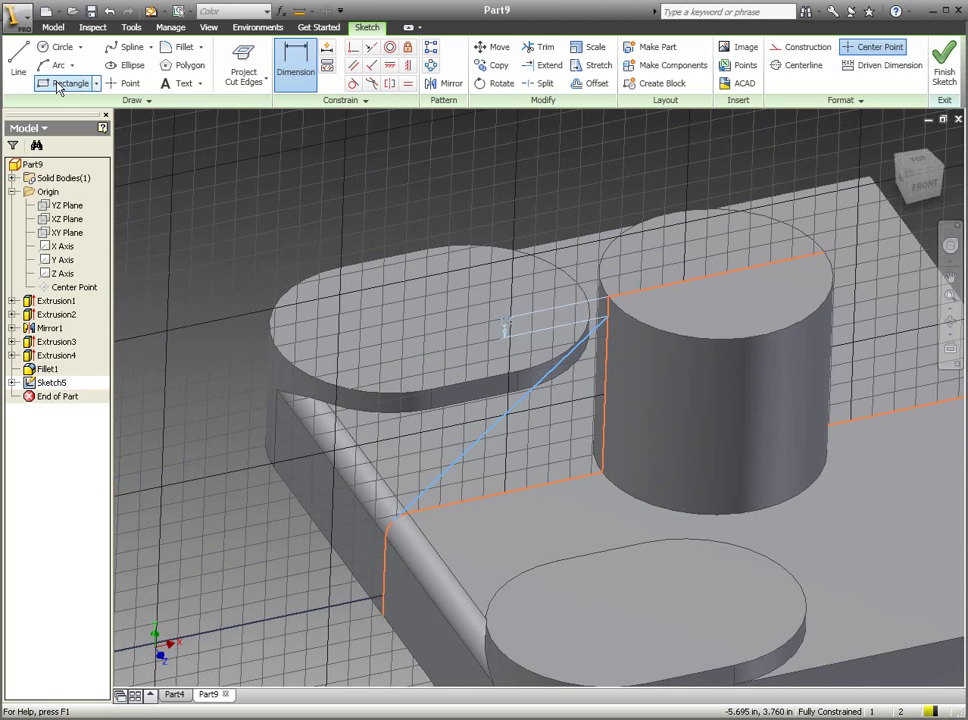
Turn the diagonal sketch line into a 0.5 in thick rib bracing the cylinder.
left_click(56, 28)
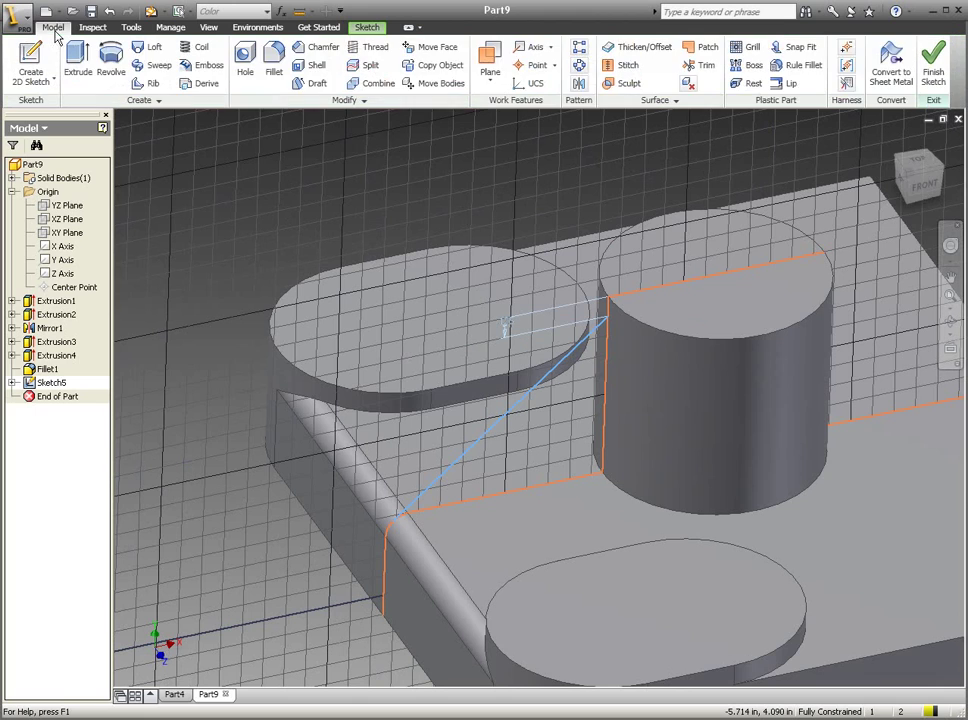
left_click(146, 83)
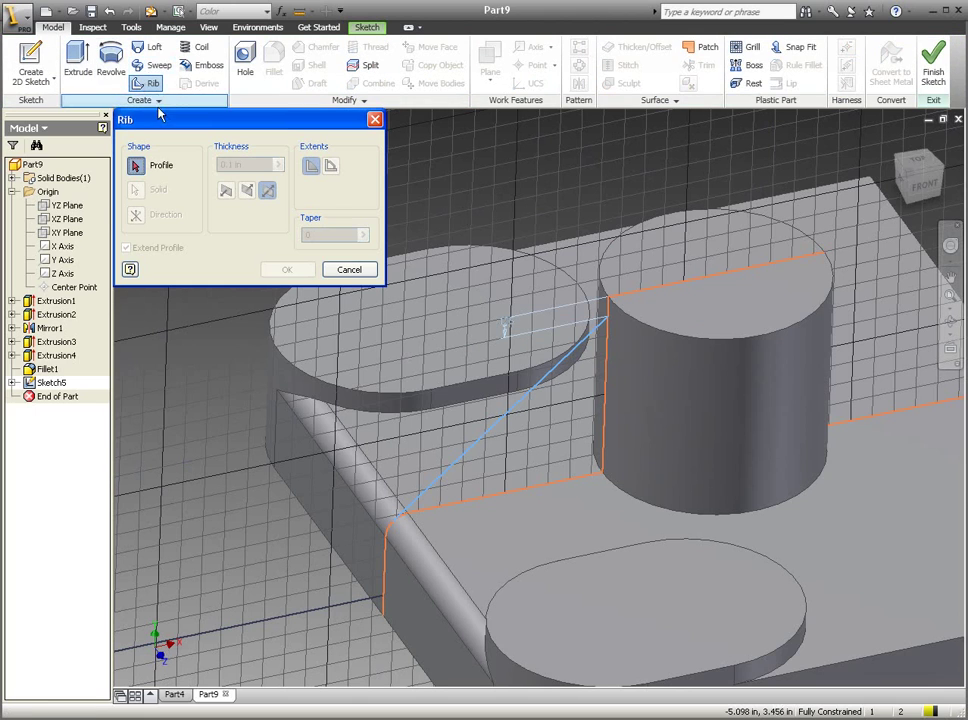
left_click(483, 440)
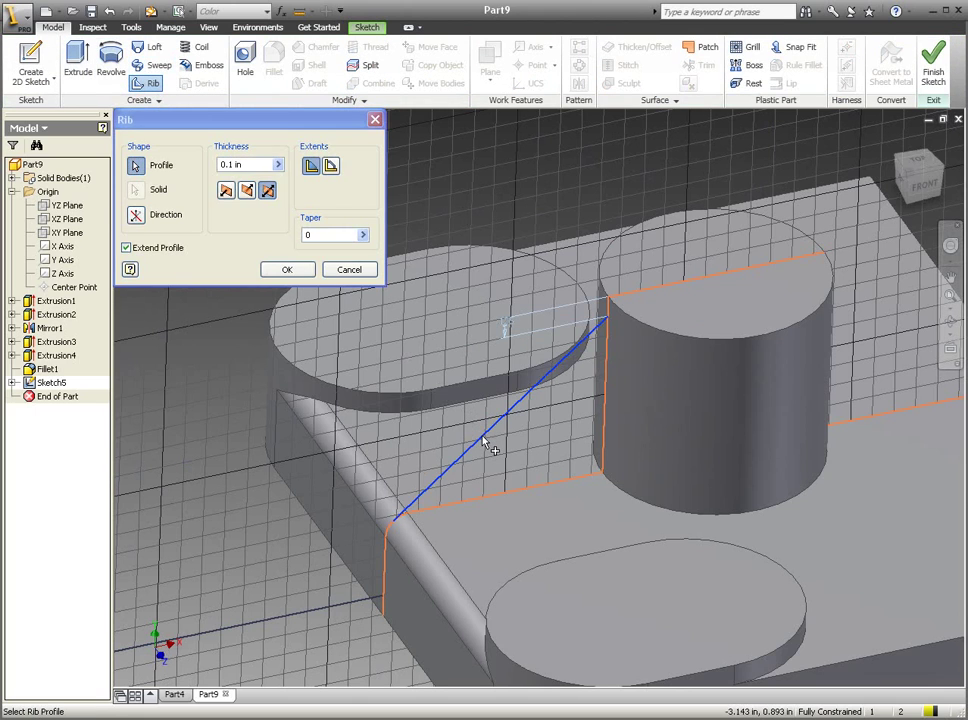
left_click(136, 217)
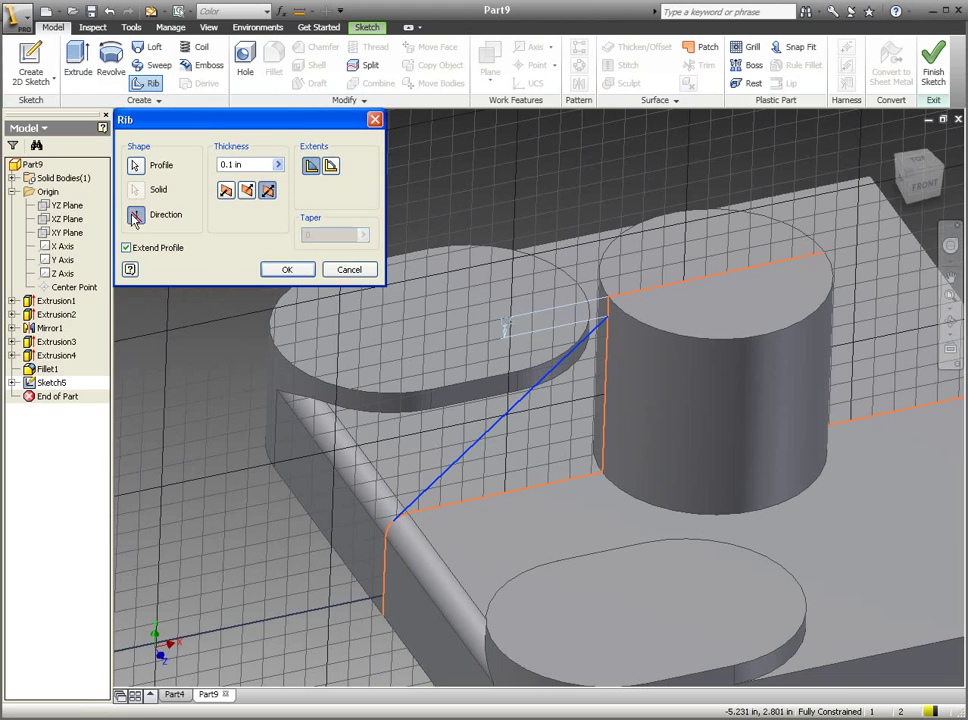
left_click(565, 433)
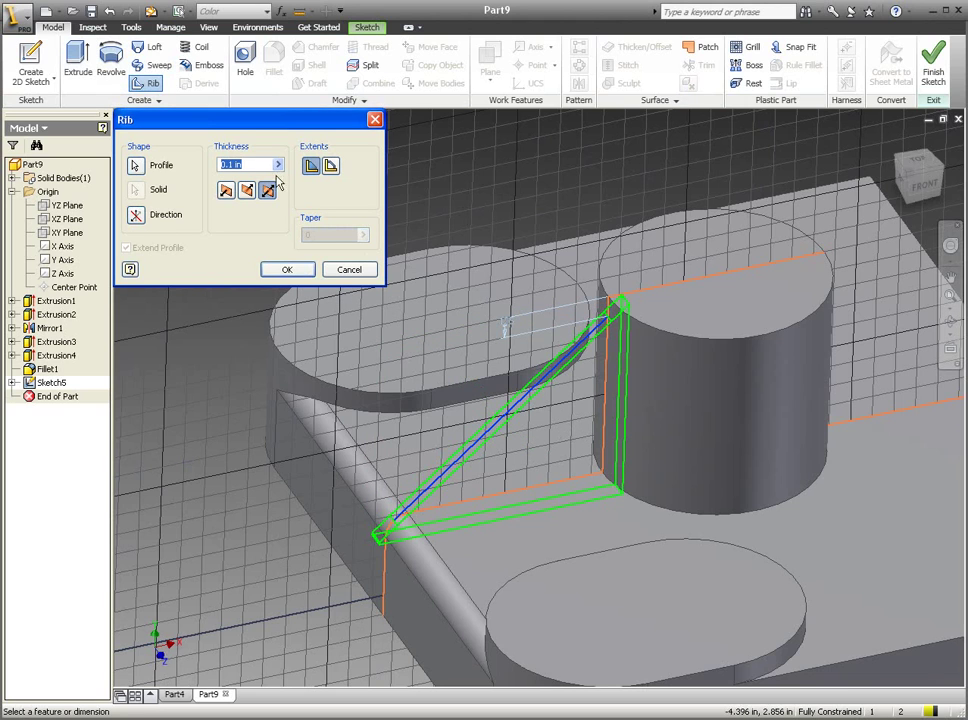
left_click(251, 164)
type("0.5")
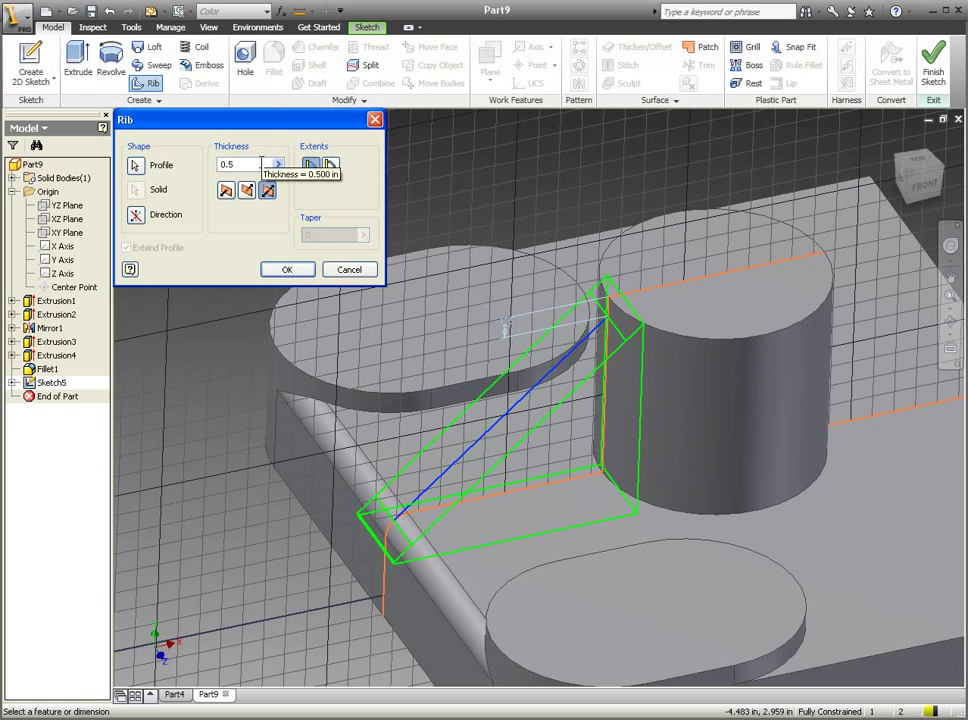
left_click(276, 273)
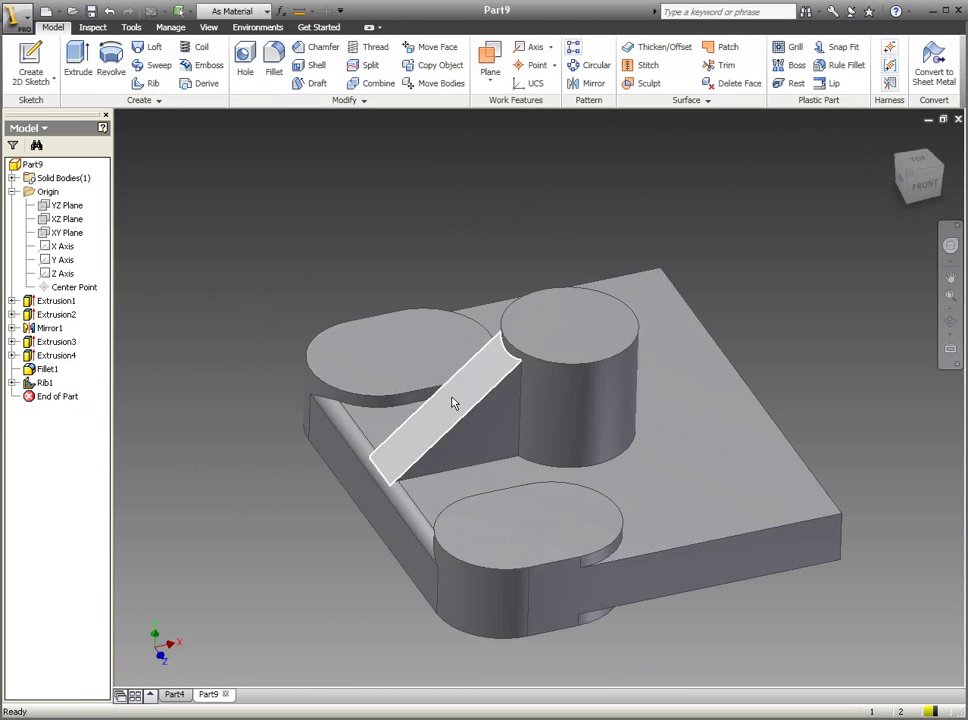
middle_click_drag(453, 403, 381, 418)
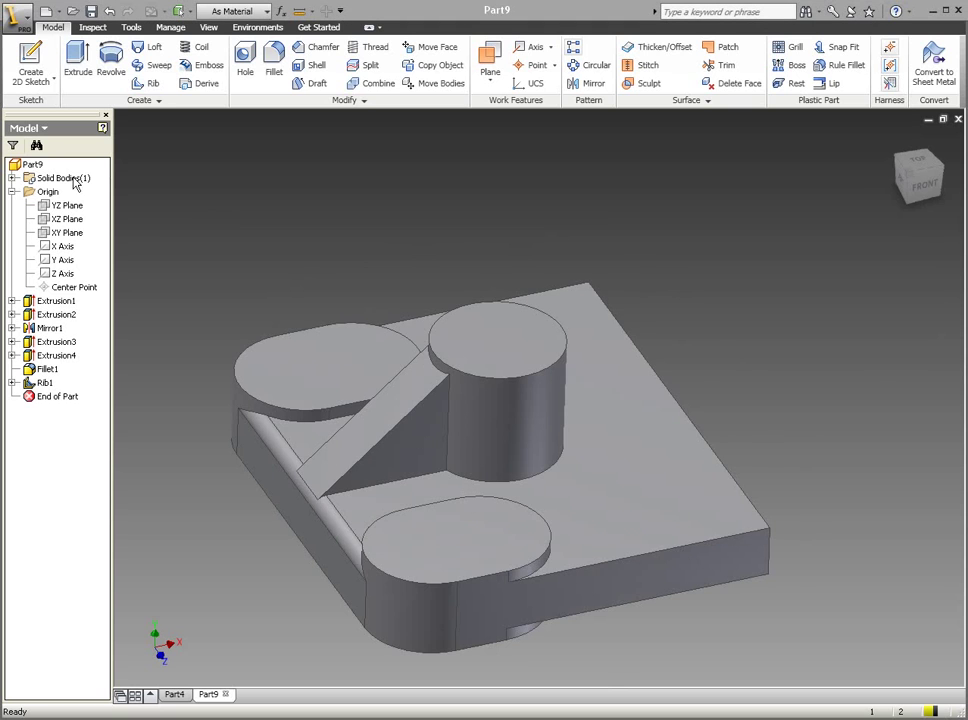
Start an XY Plane sketch with cut edges projected, viewed close to the cylindrical boss.
left_click(63, 233)
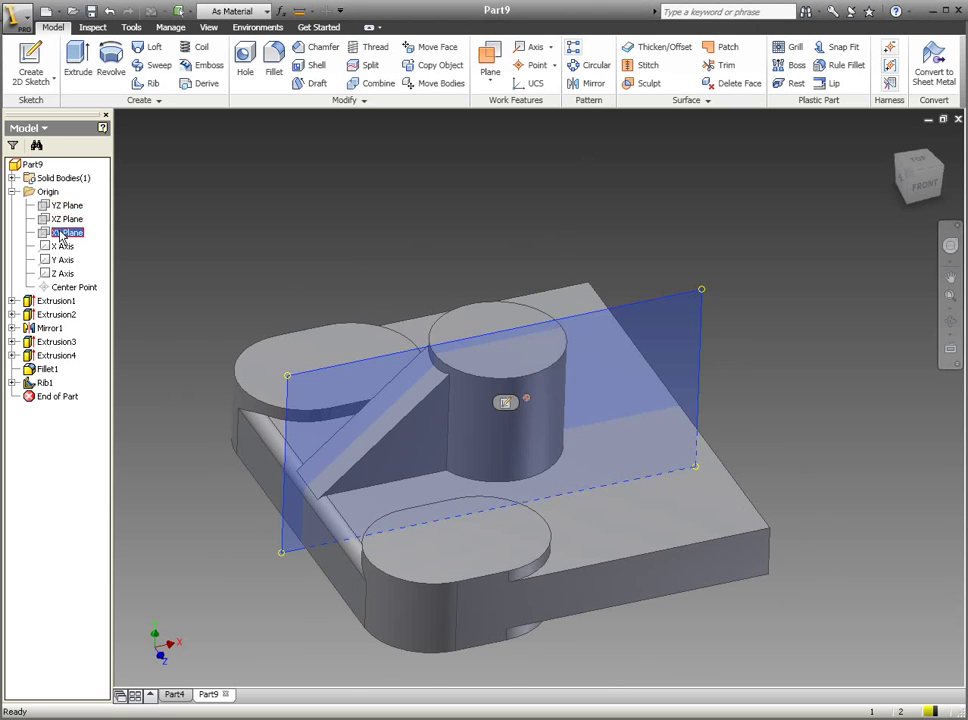
left_click(506, 402)
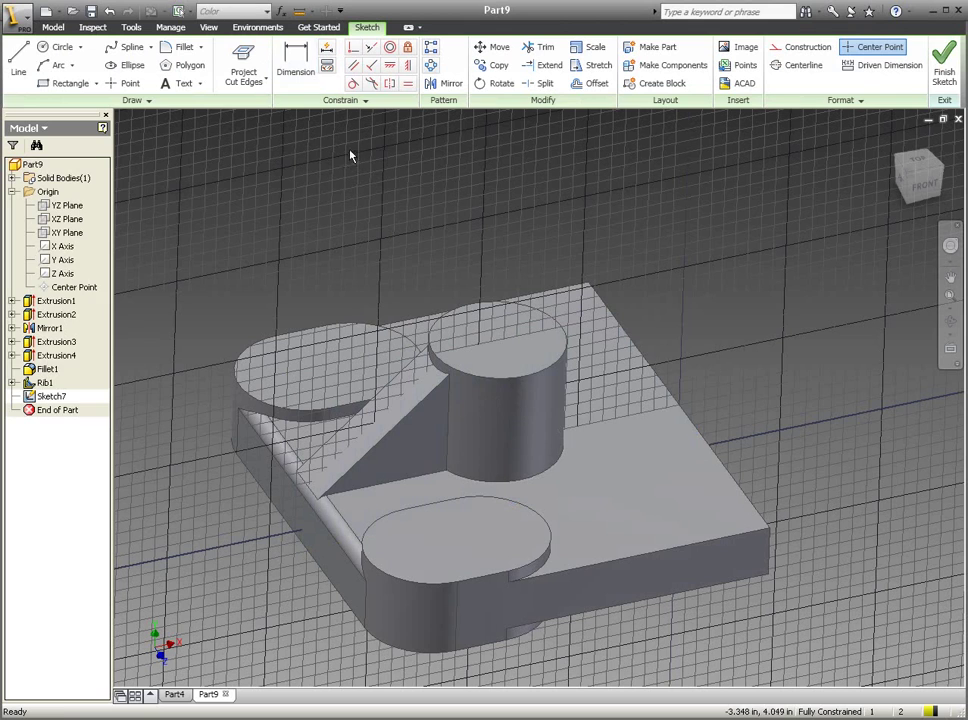
left_click(250, 66)
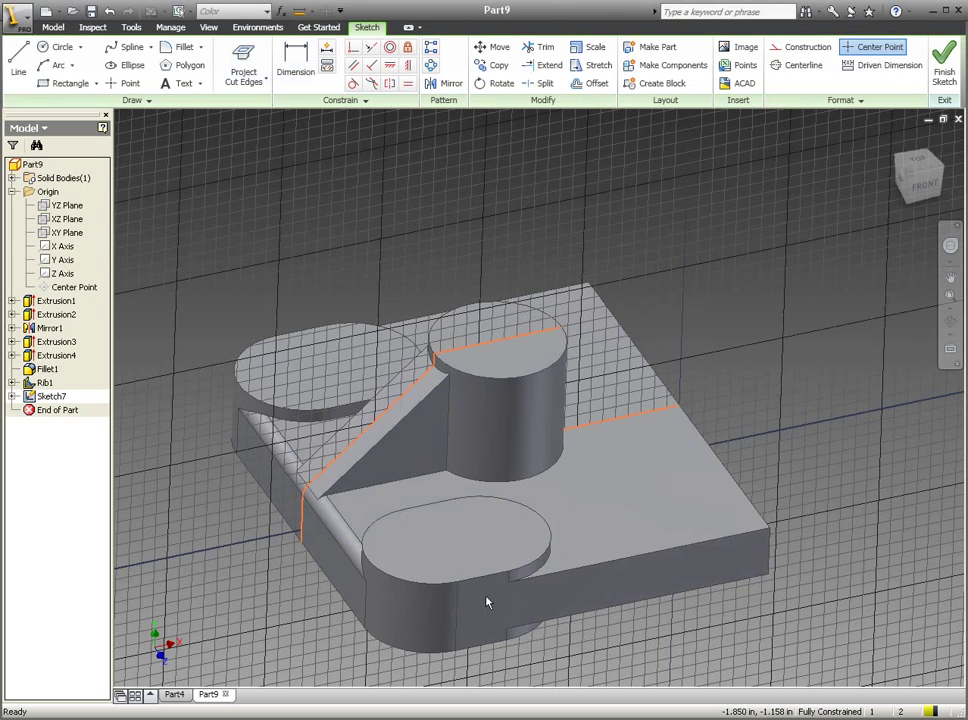
middle_click_drag(487, 601, 555, 487, "shift")
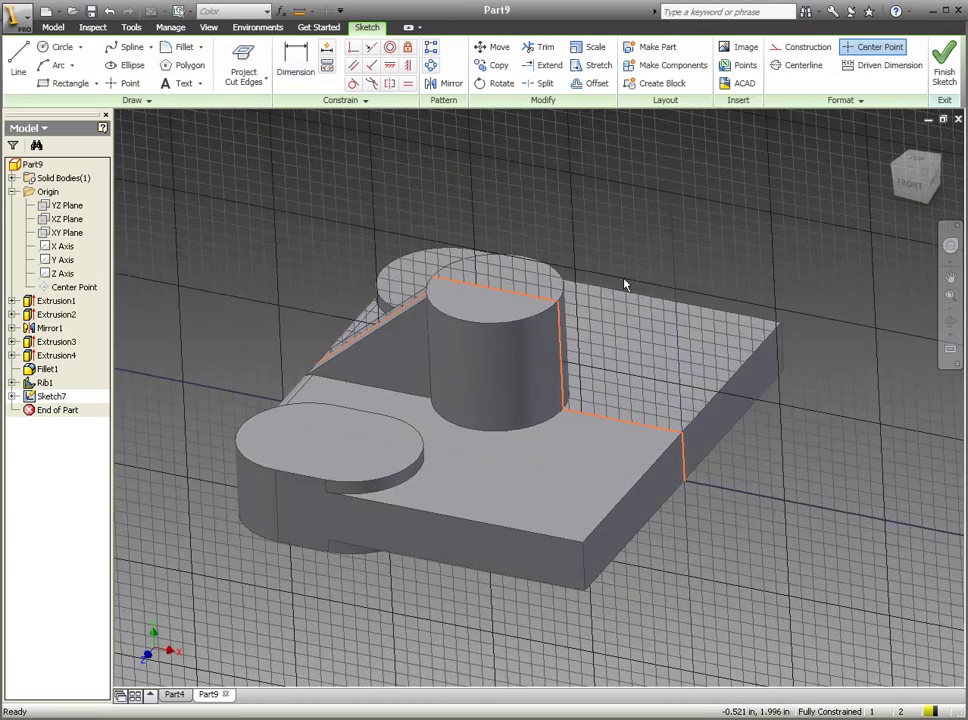
scroll(624, 285, "up", 3)
middle_click_drag(605, 333, 600, 338, "shift")
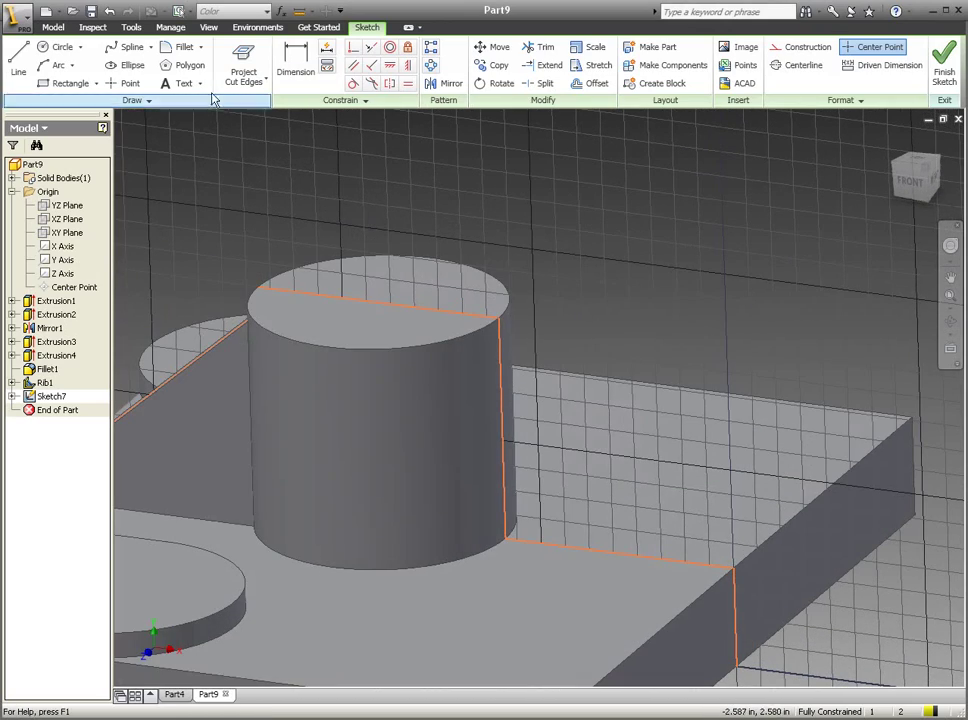
left_click(18, 62)
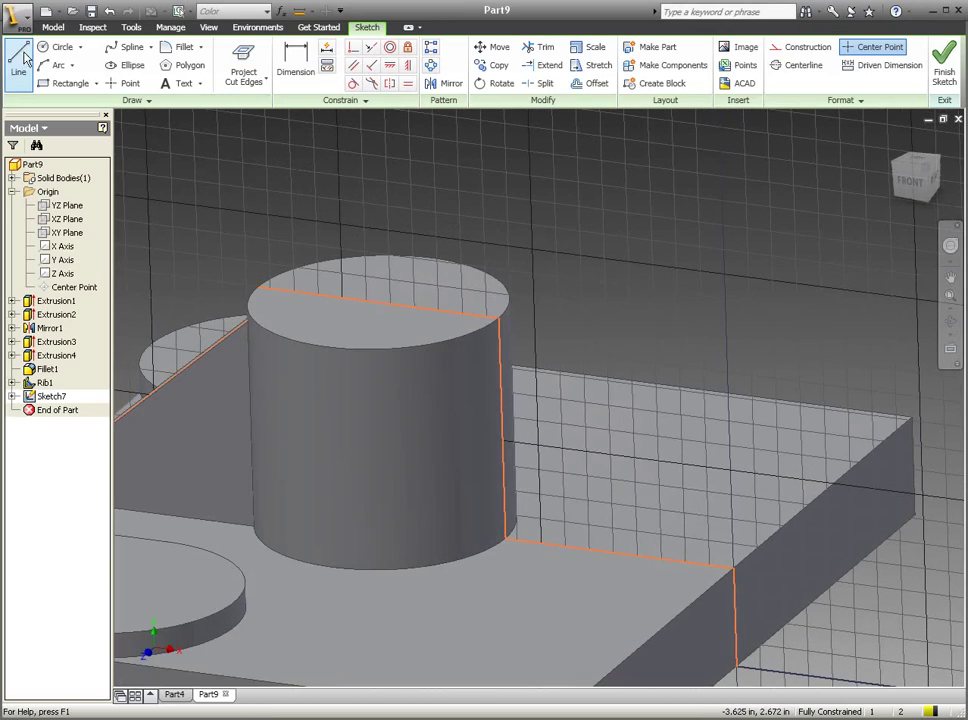
Draw a horizontal line from the boss wall turning down toward the plate.
left_click(520, 371)
left_click(710, 396)
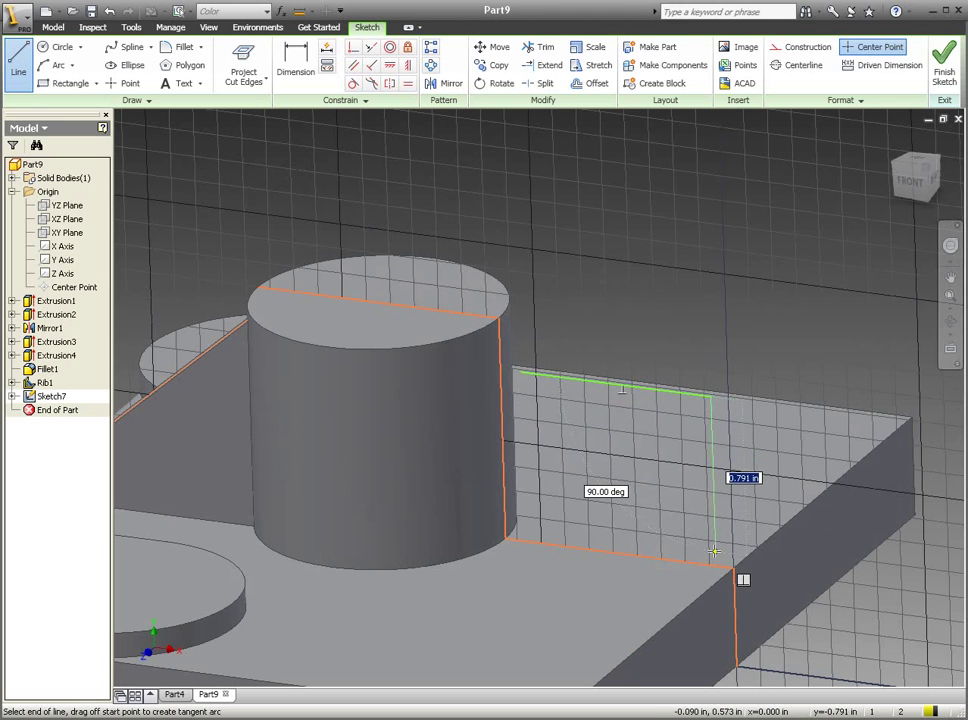
left_click(714, 551)
key("Escape")
Make the downward line vertical and attach the line ends to the plate corner and boss edge.
left_click(407, 65)
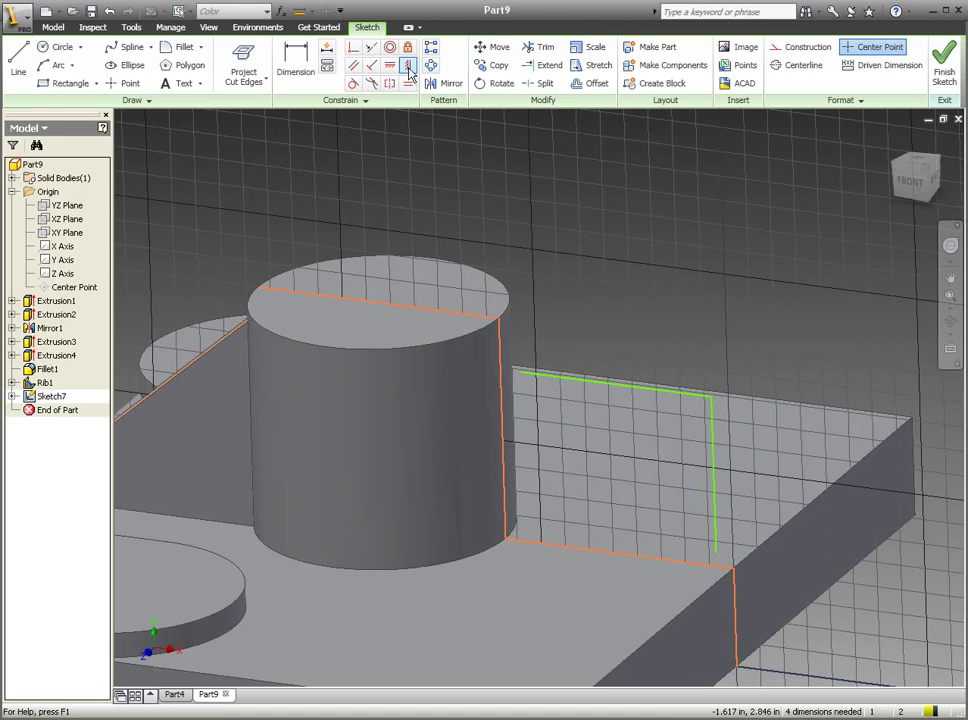
left_click(715, 466)
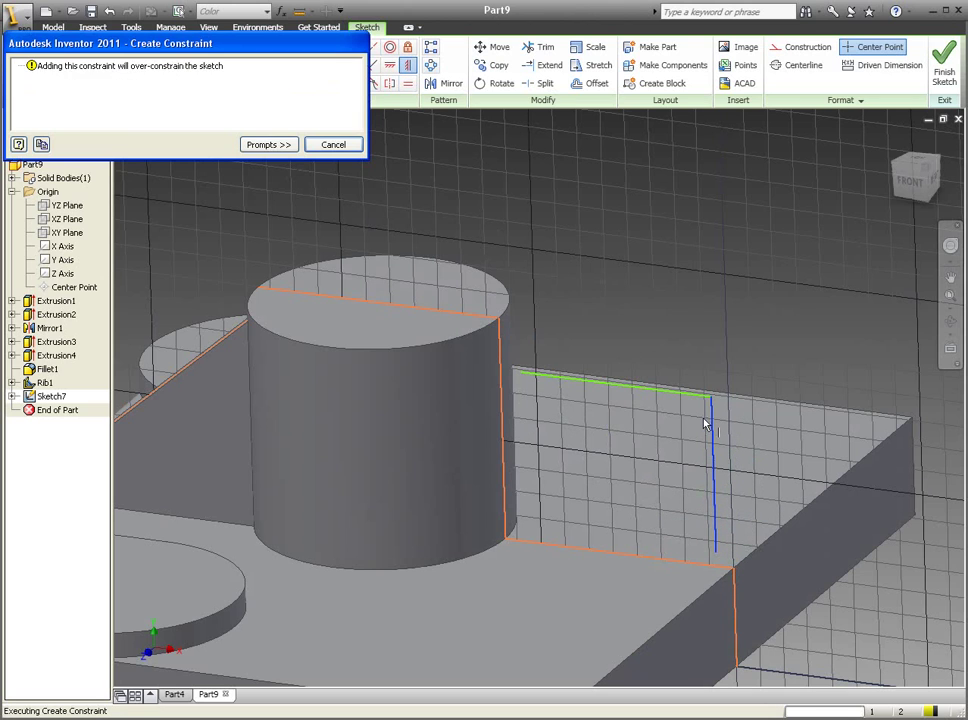
left_click(336, 146)
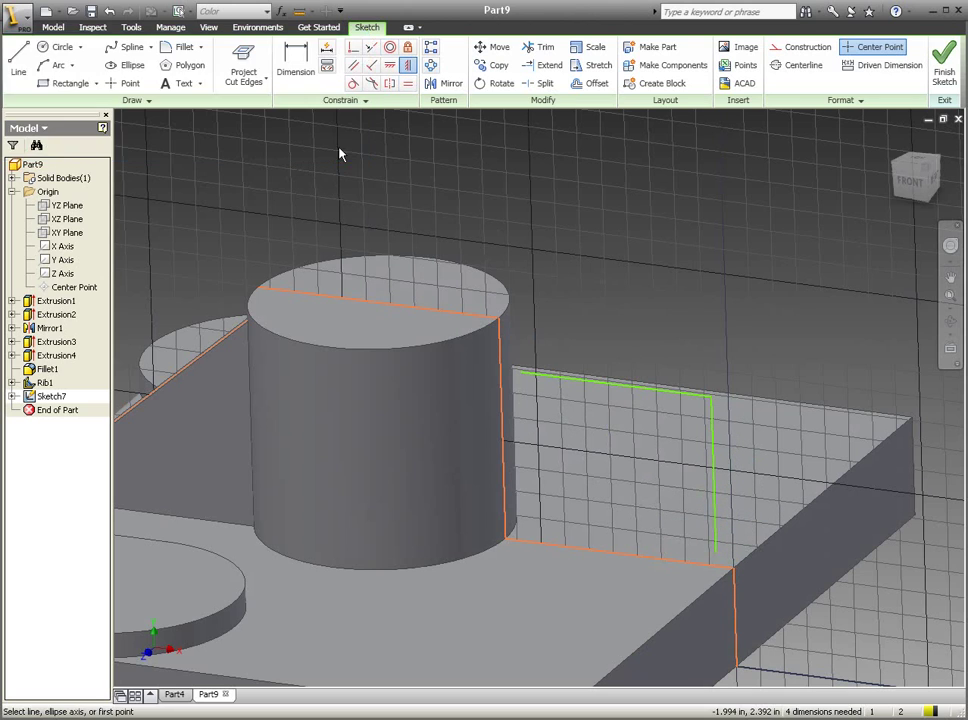
left_click(353, 47)
left_click(718, 556)
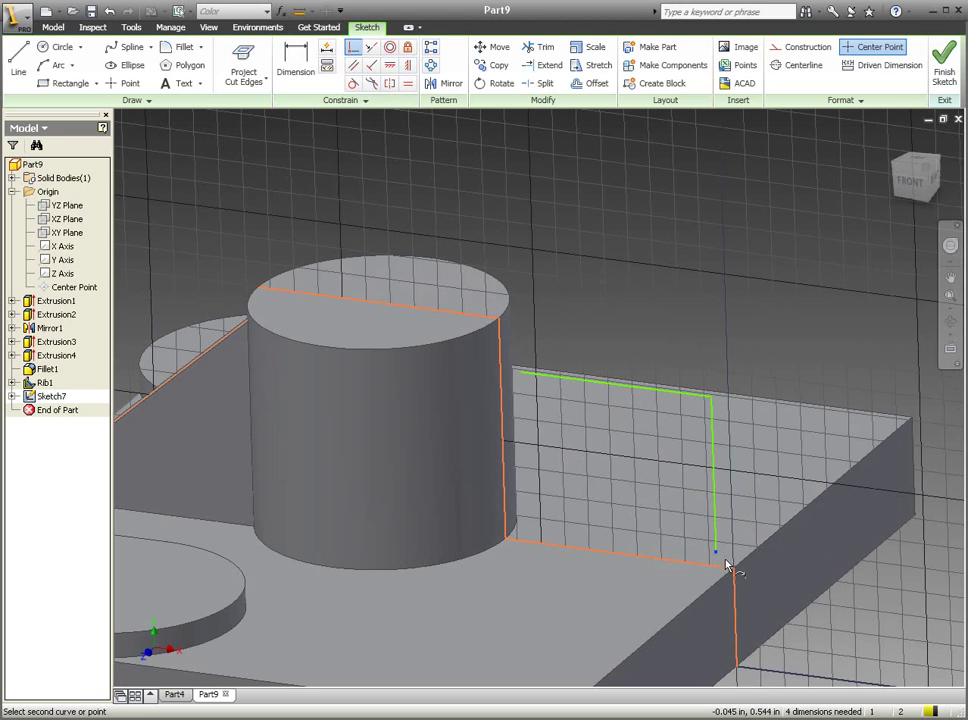
left_click(733, 566)
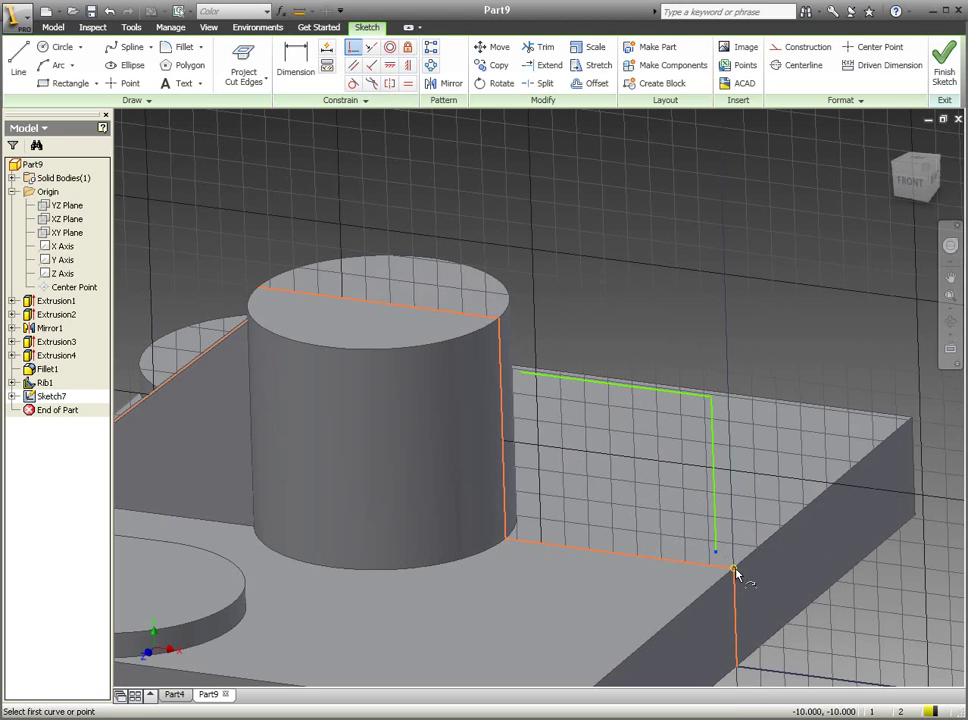
left_click(538, 375)
left_click(503, 373)
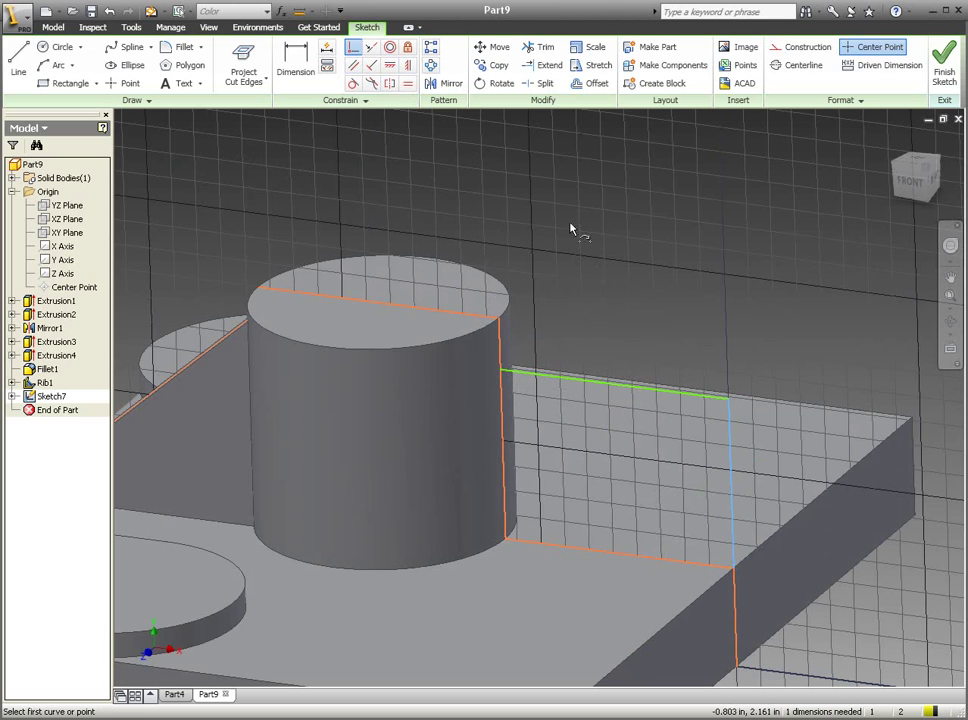
Dimension the horizontal line 0.125 in below the boss's top edge.
left_click(295, 62)
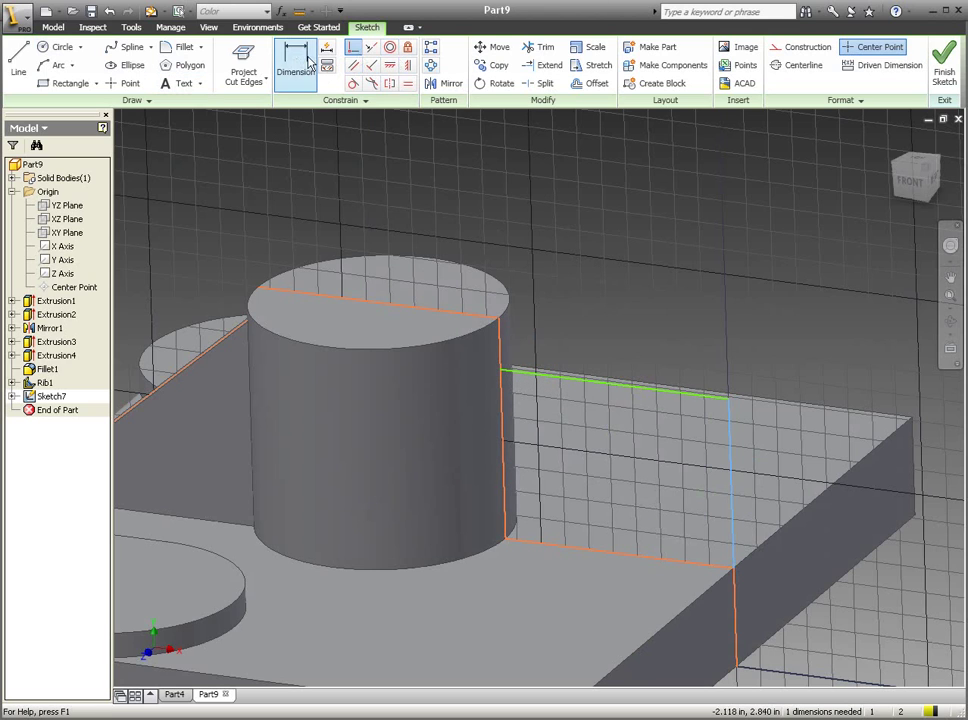
left_click(492, 318)
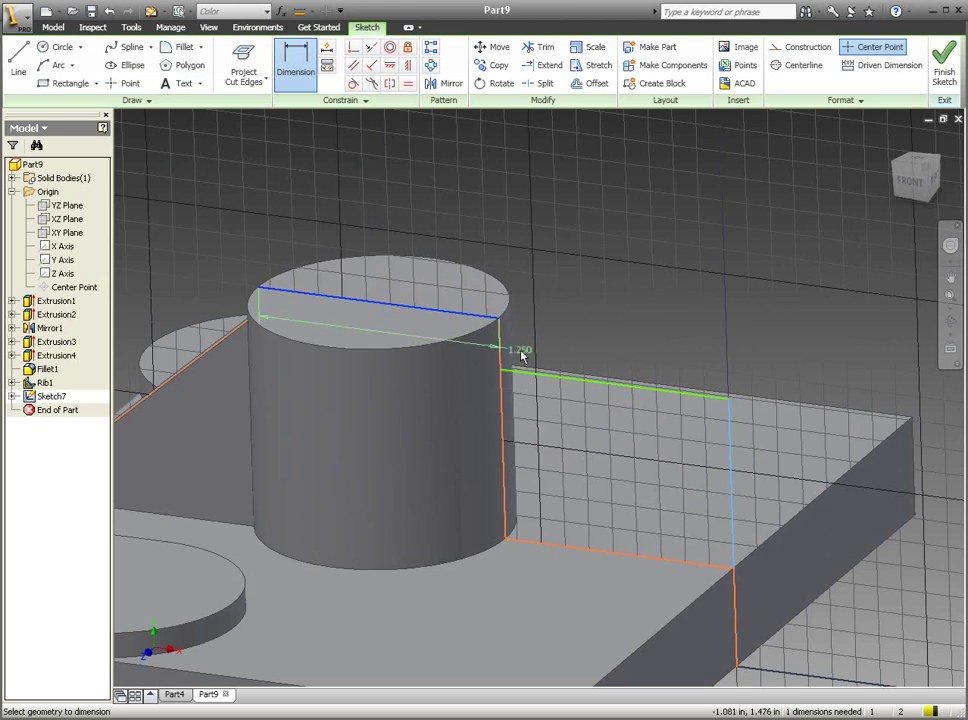
left_click(527, 376)
left_click(576, 341)
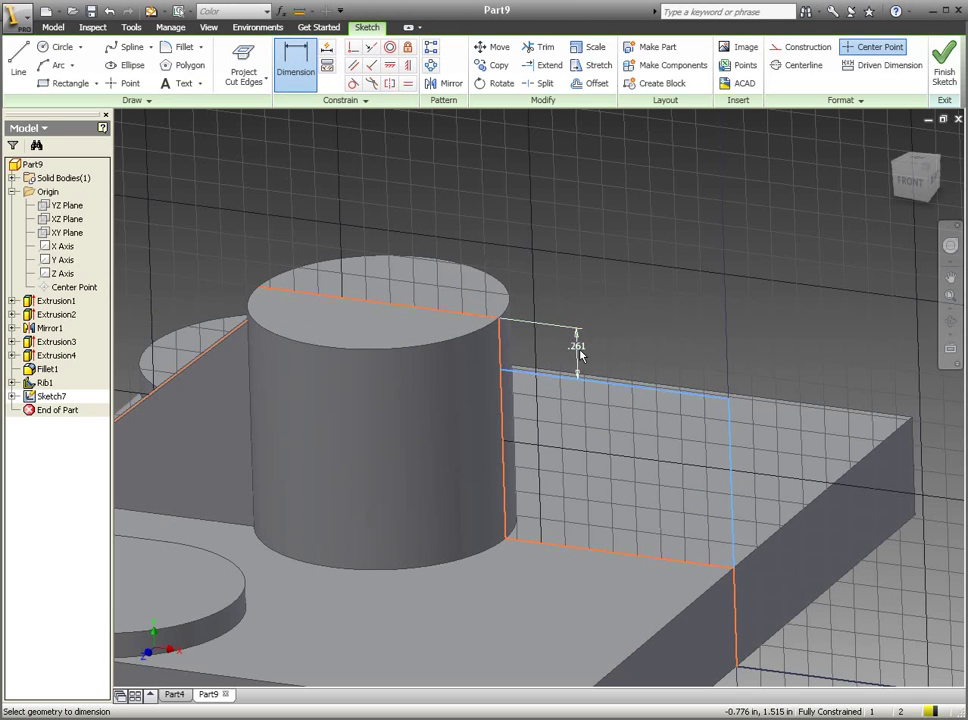
type("1/8")
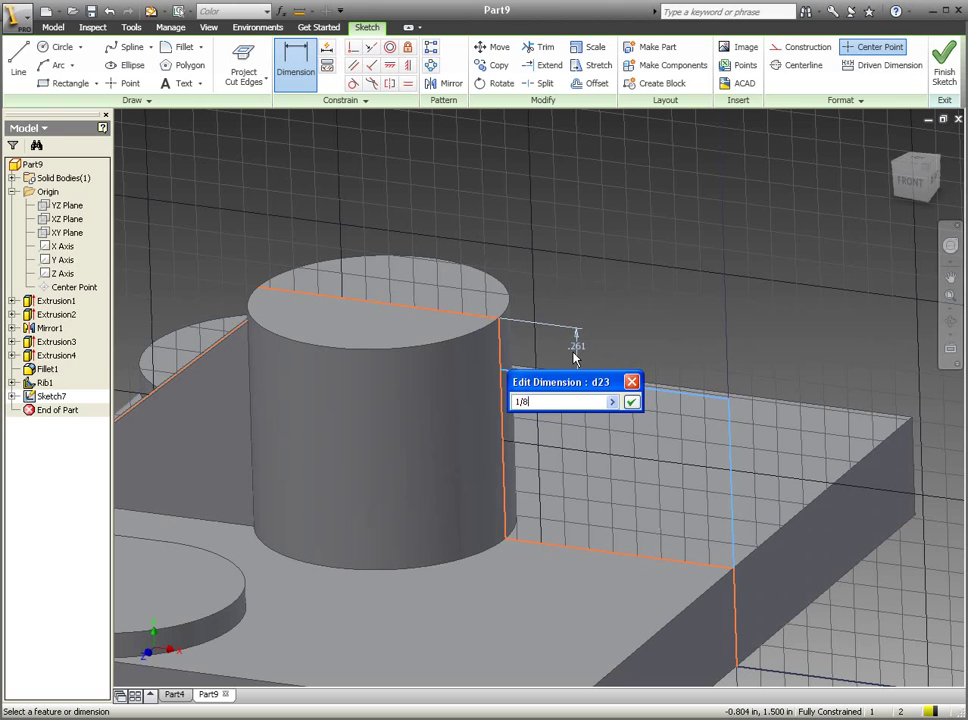
key("Return")
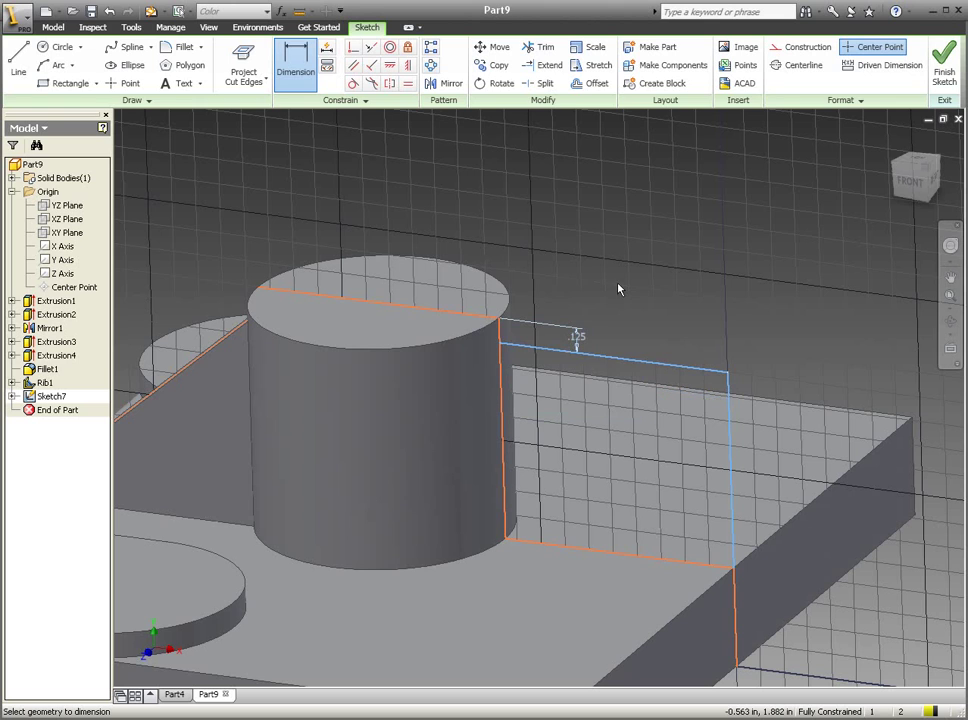
scroll(633, 334, "up", 3)
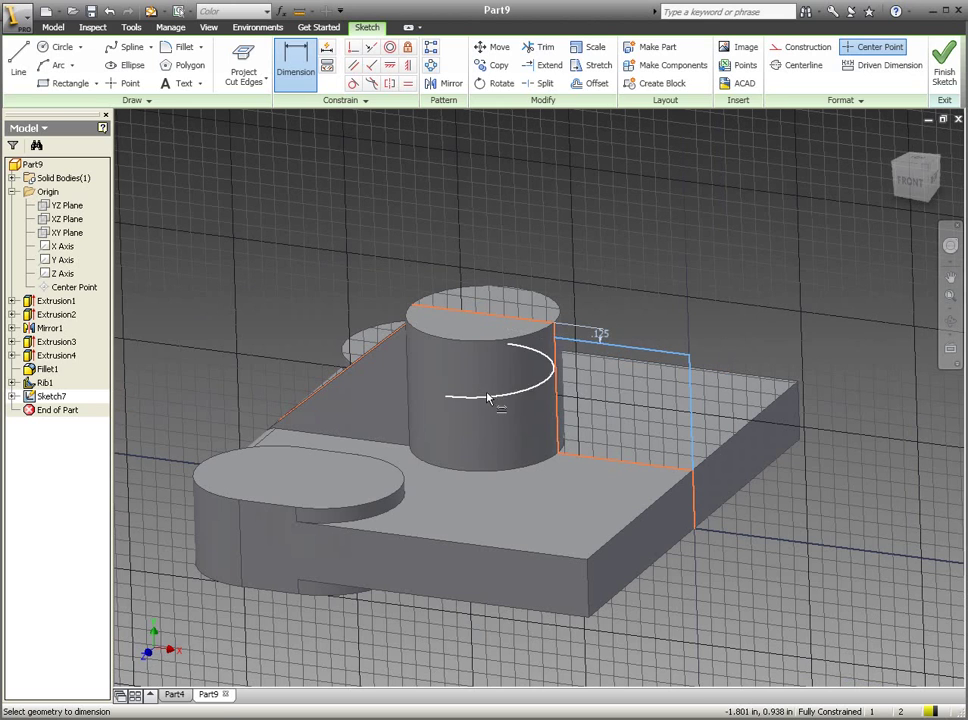
mouse_move(488, 398)
middle_mouse_down("shift")
mouse_move(553, 372)
mouse_move(529, 390)
middle_mouse_up("shift")
key("Escape")
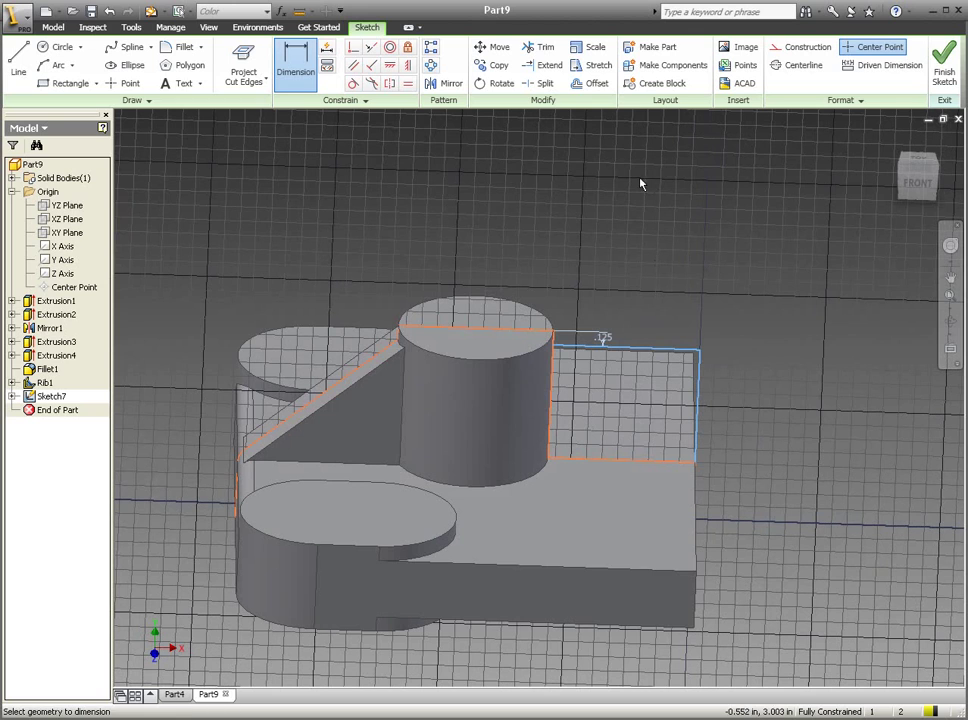
Finish Sketch7 and make its L-shaped profile a 0.5 in rib toward the plate.
left_click(945, 62)
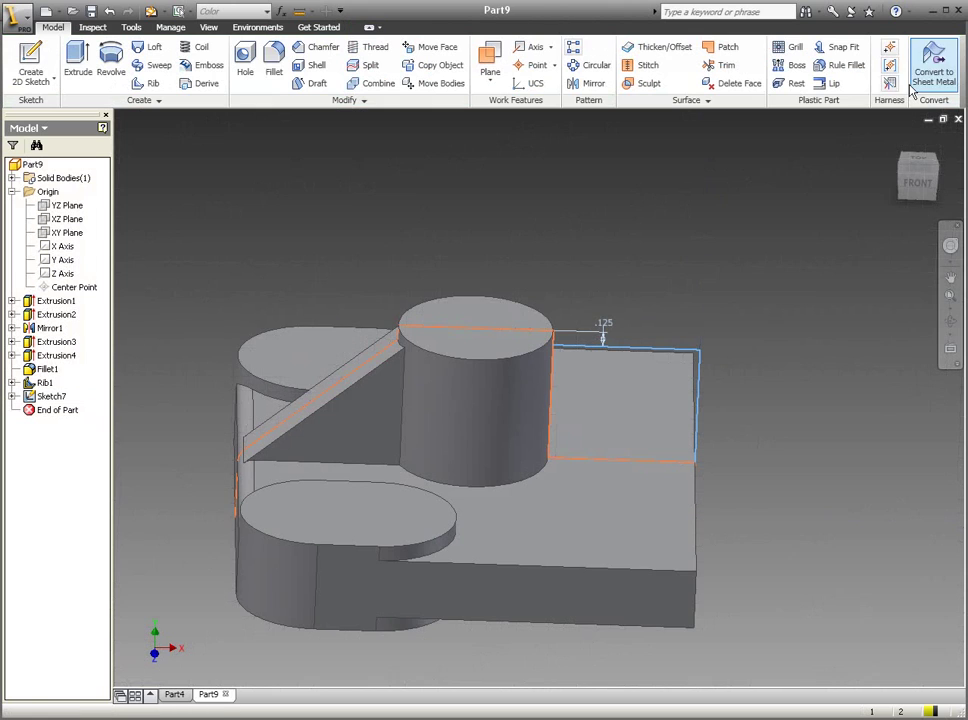
mouse_move(646, 320)
middle_mouse_down("shift")
mouse_move(642, 296)
mouse_move(306, 178)
middle_mouse_up("shift")
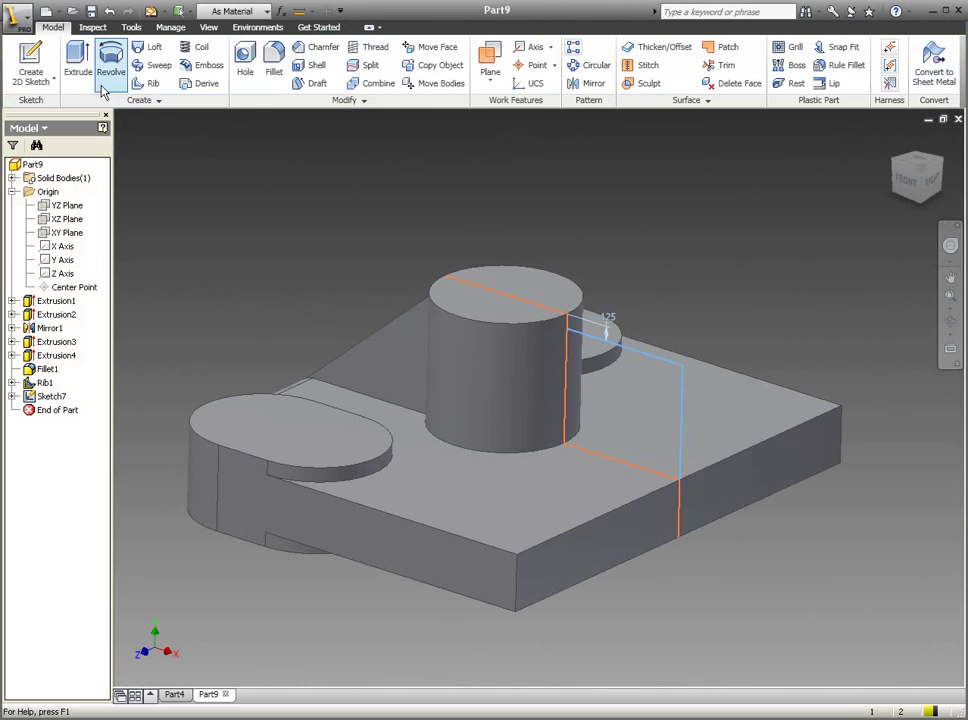
left_click(143, 86)
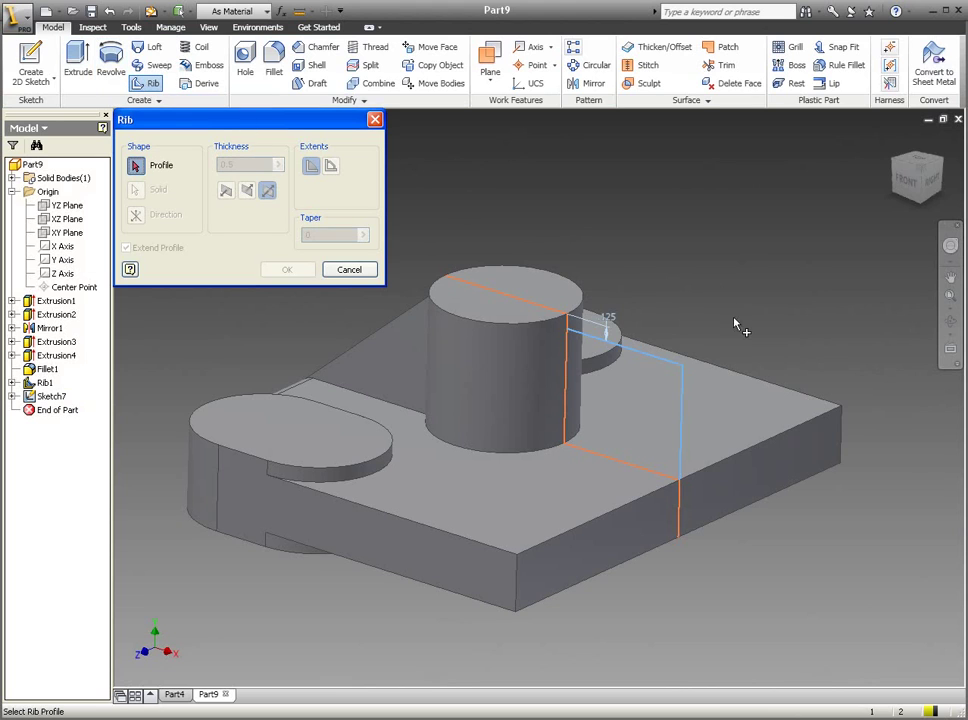
left_click(677, 359)
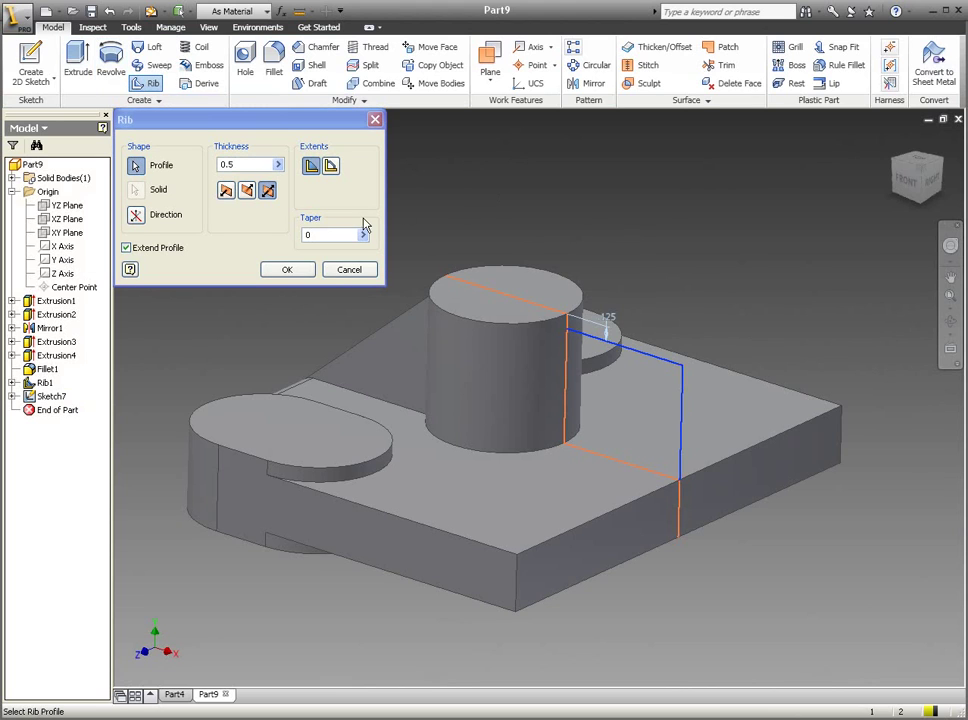
left_click(140, 218)
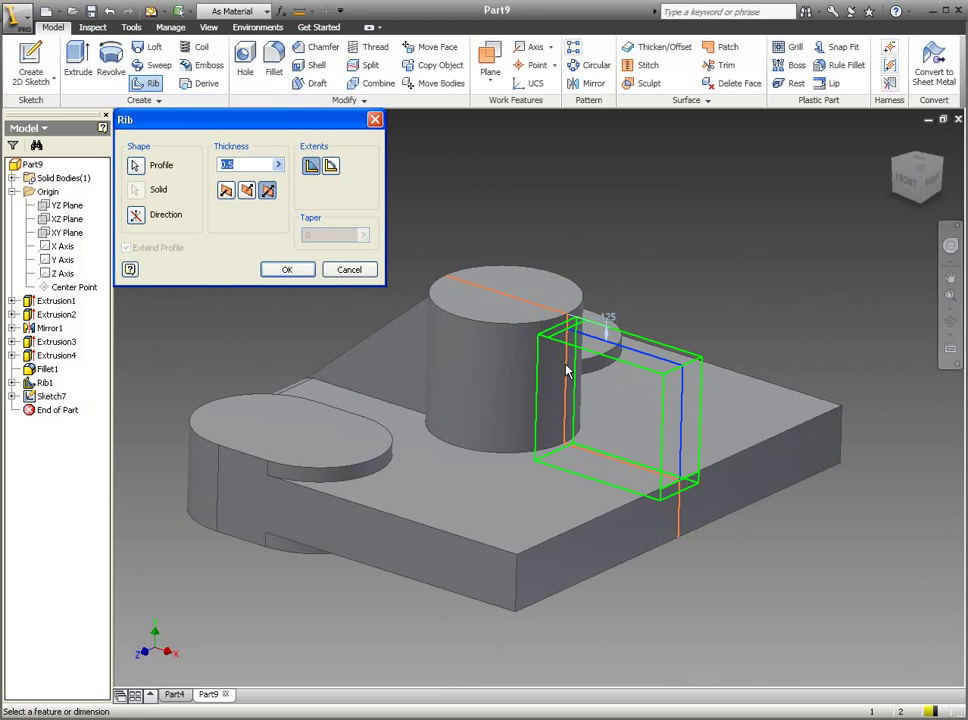
left_click(287, 270)
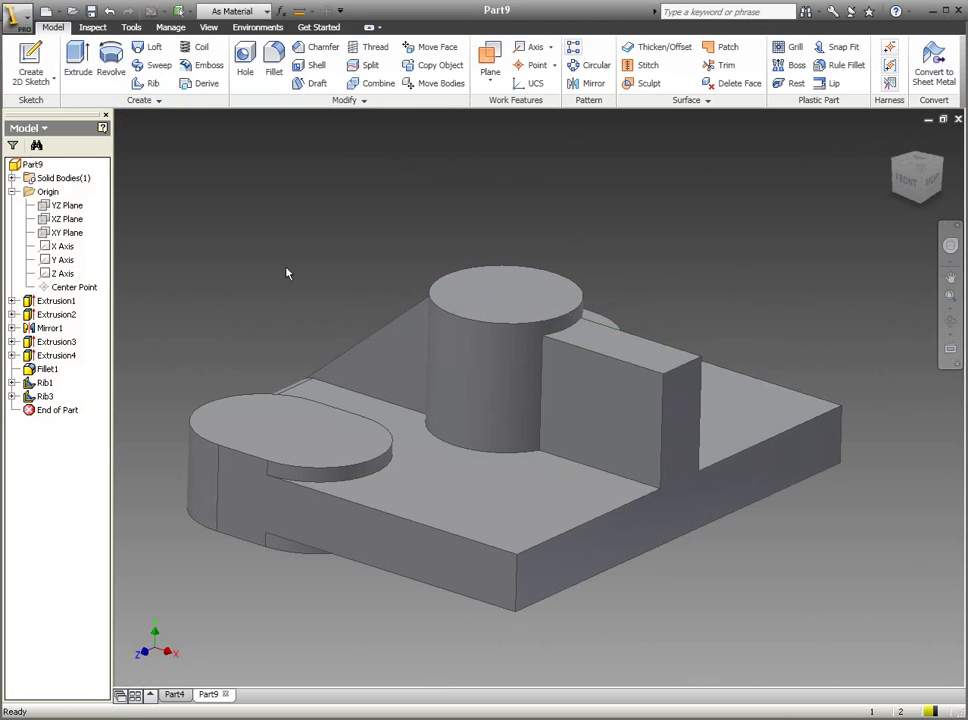